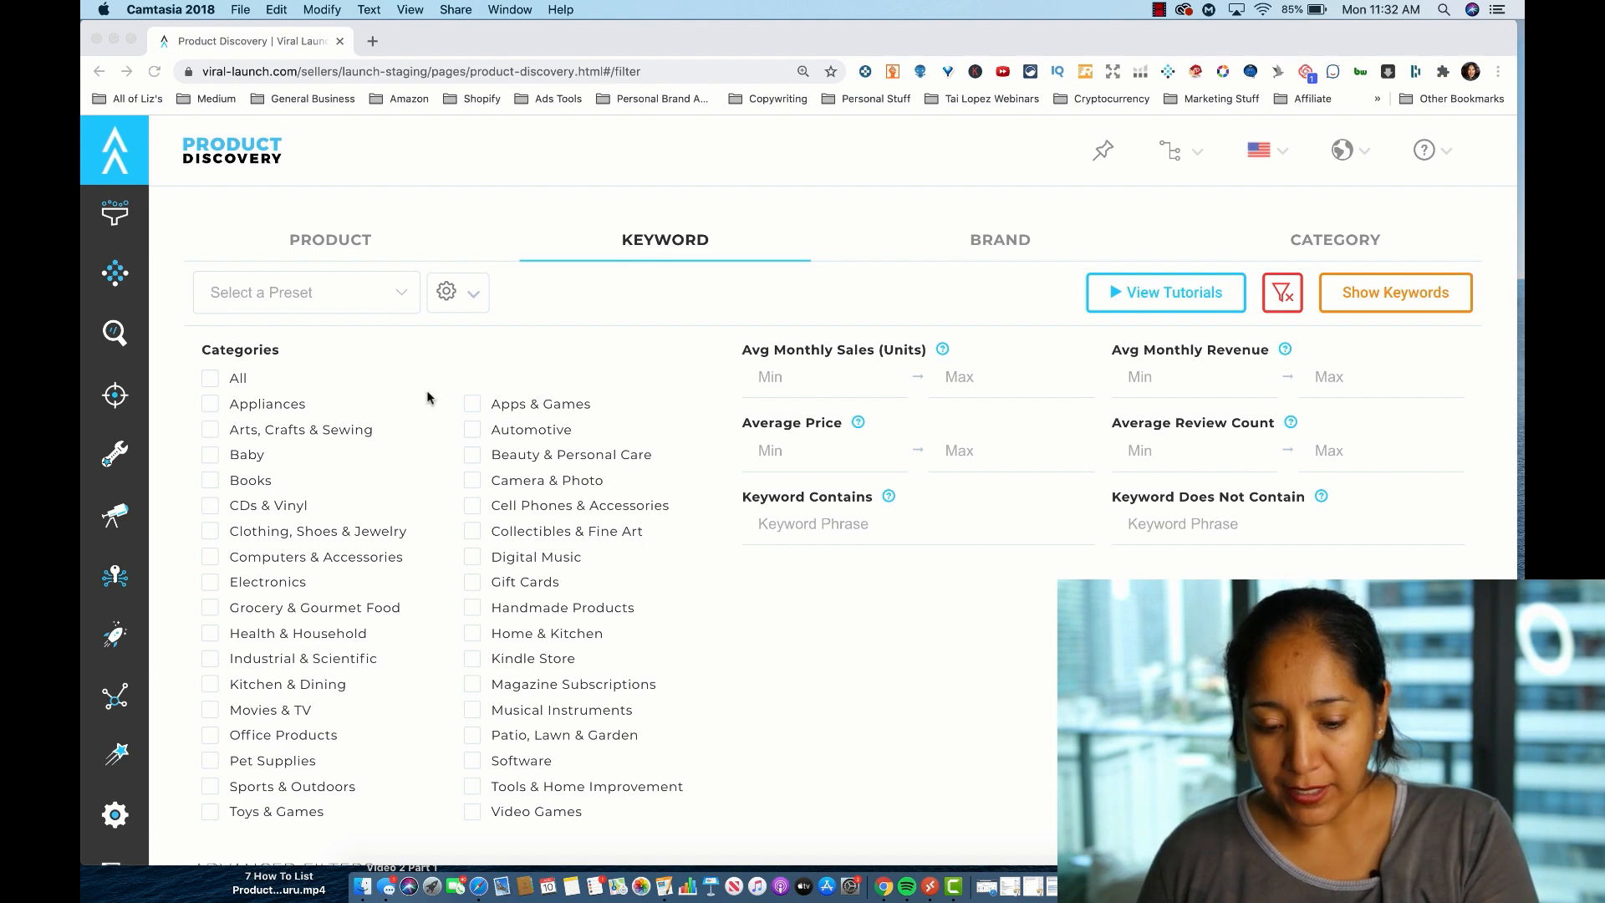
Switch to the product search, clear all existing filters and select the Books category
left_click(351, 259)
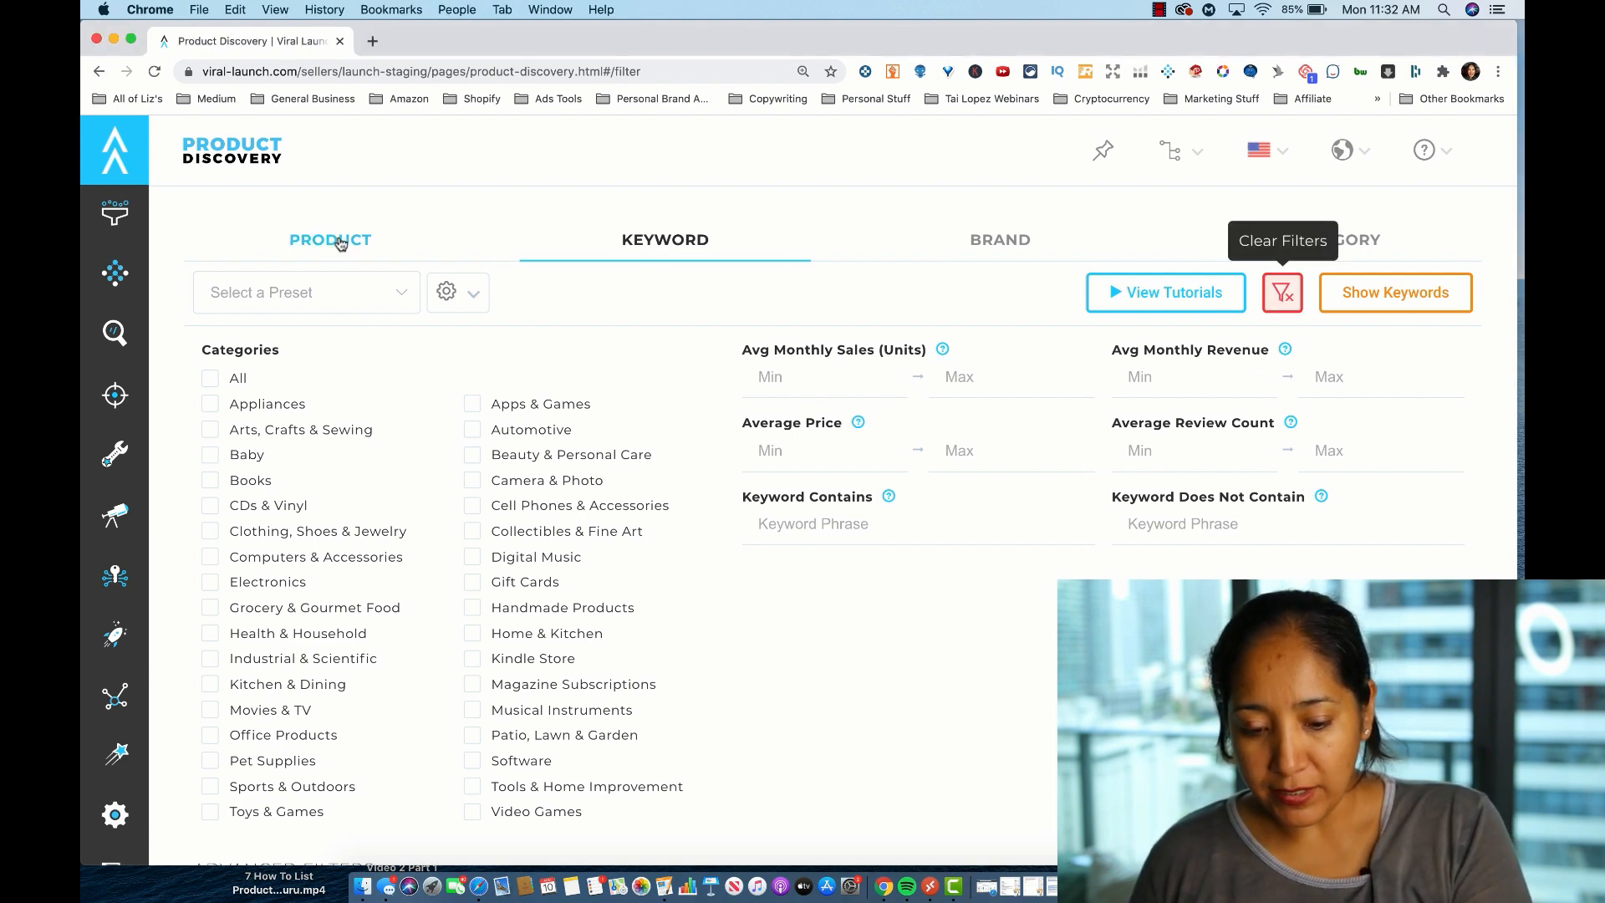
left_click(330, 240)
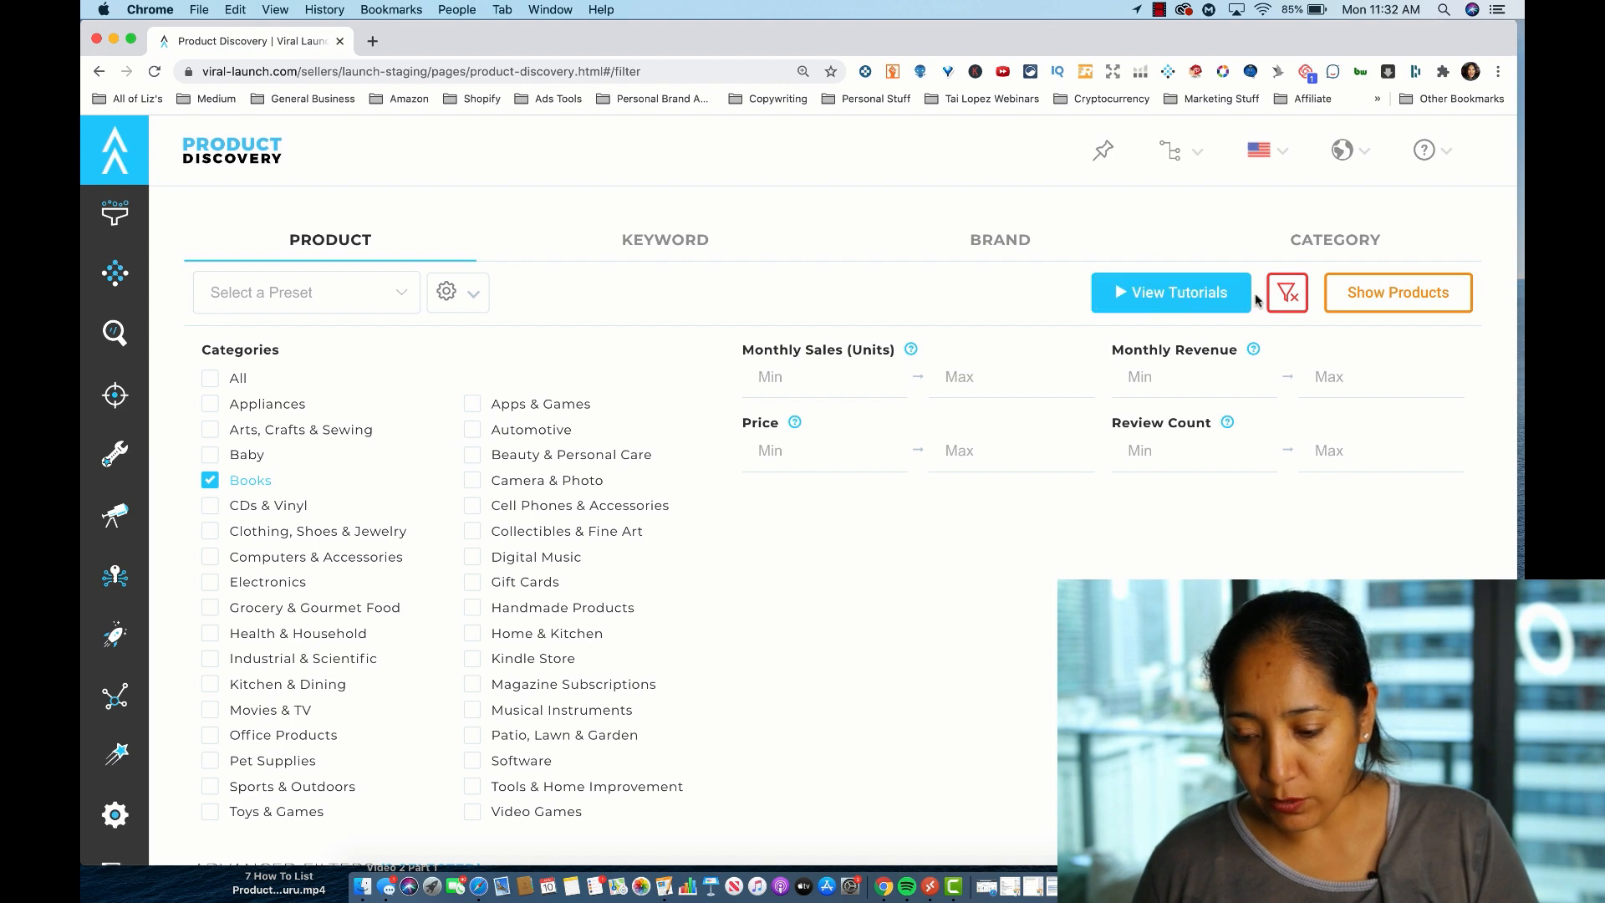
left_click(1295, 298)
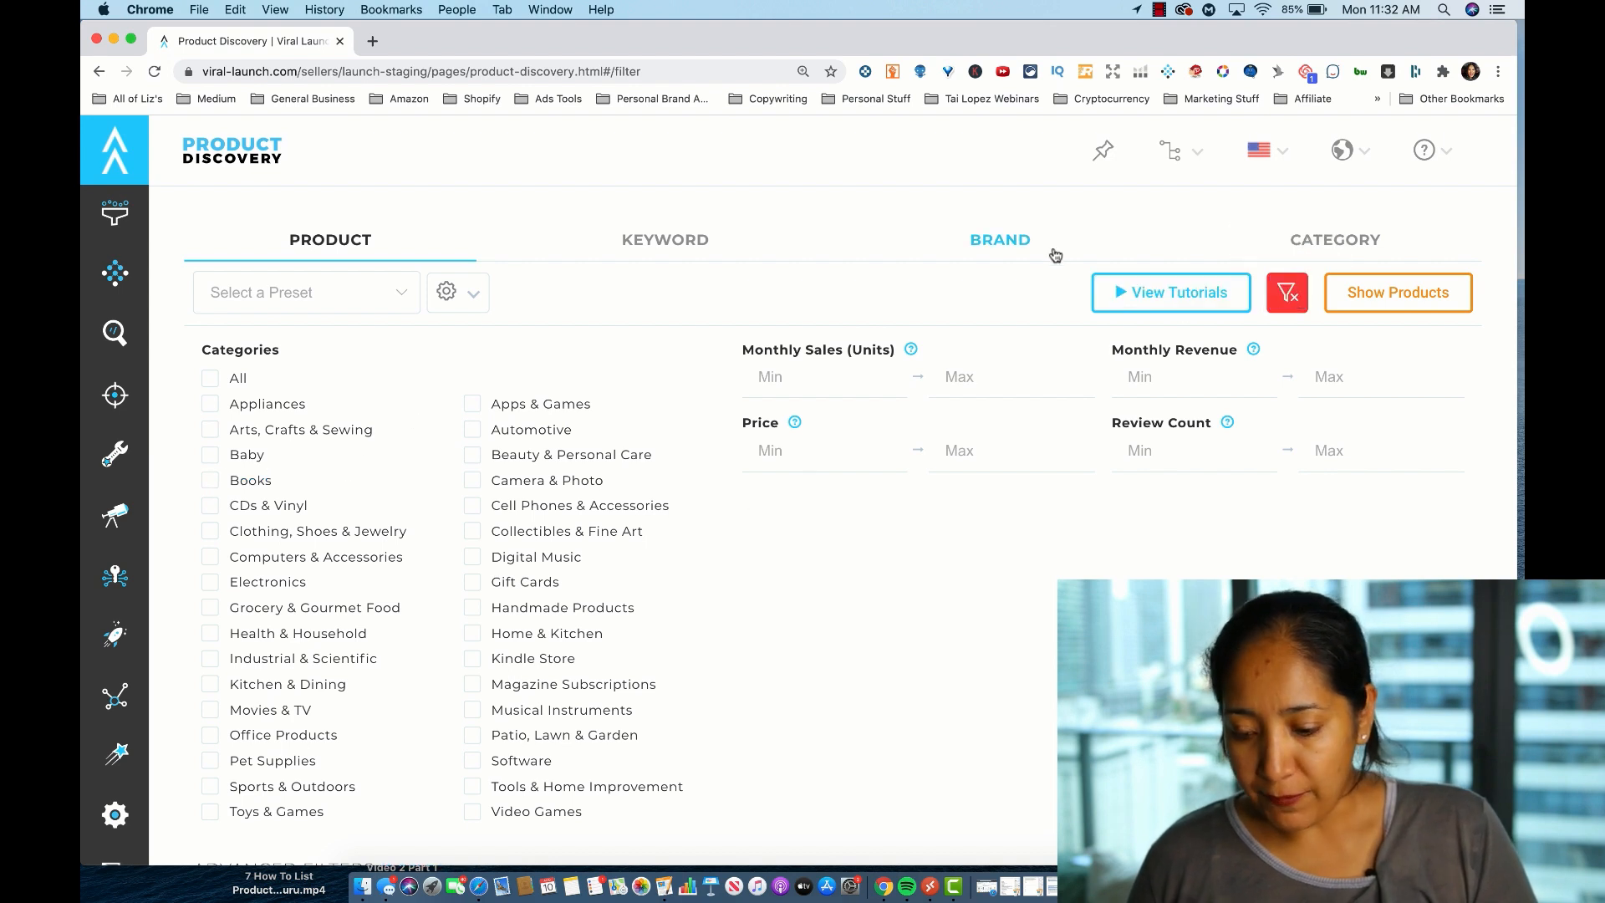
left_click(210, 480)
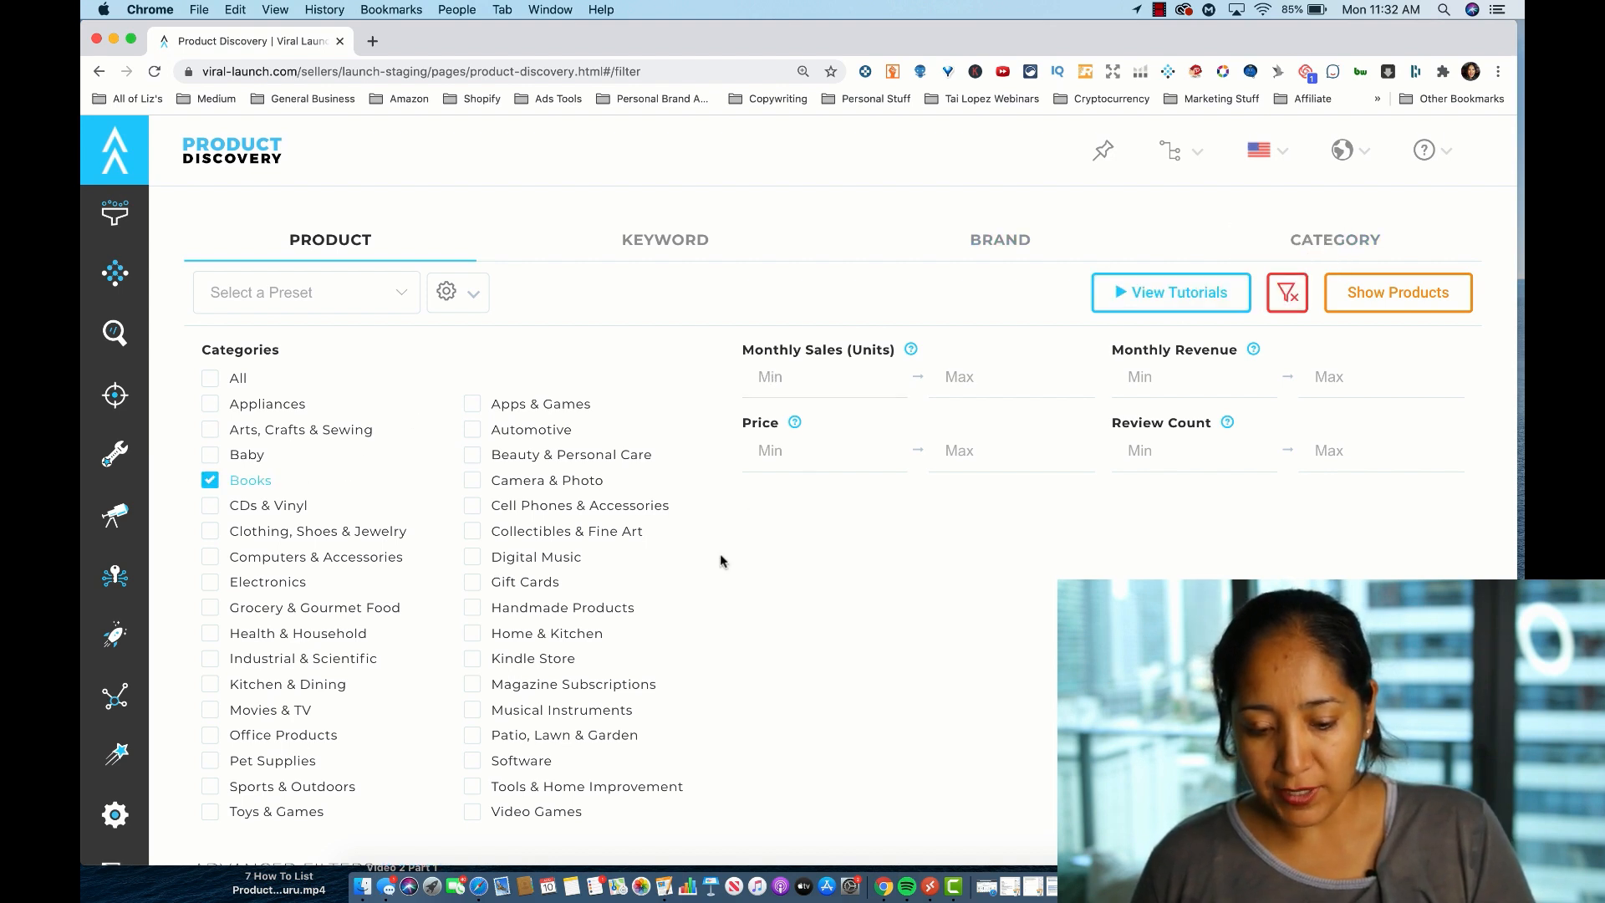
Set the product search's Best Sales Period advanced filter to October
scroll(1011, 600, "down", 10)
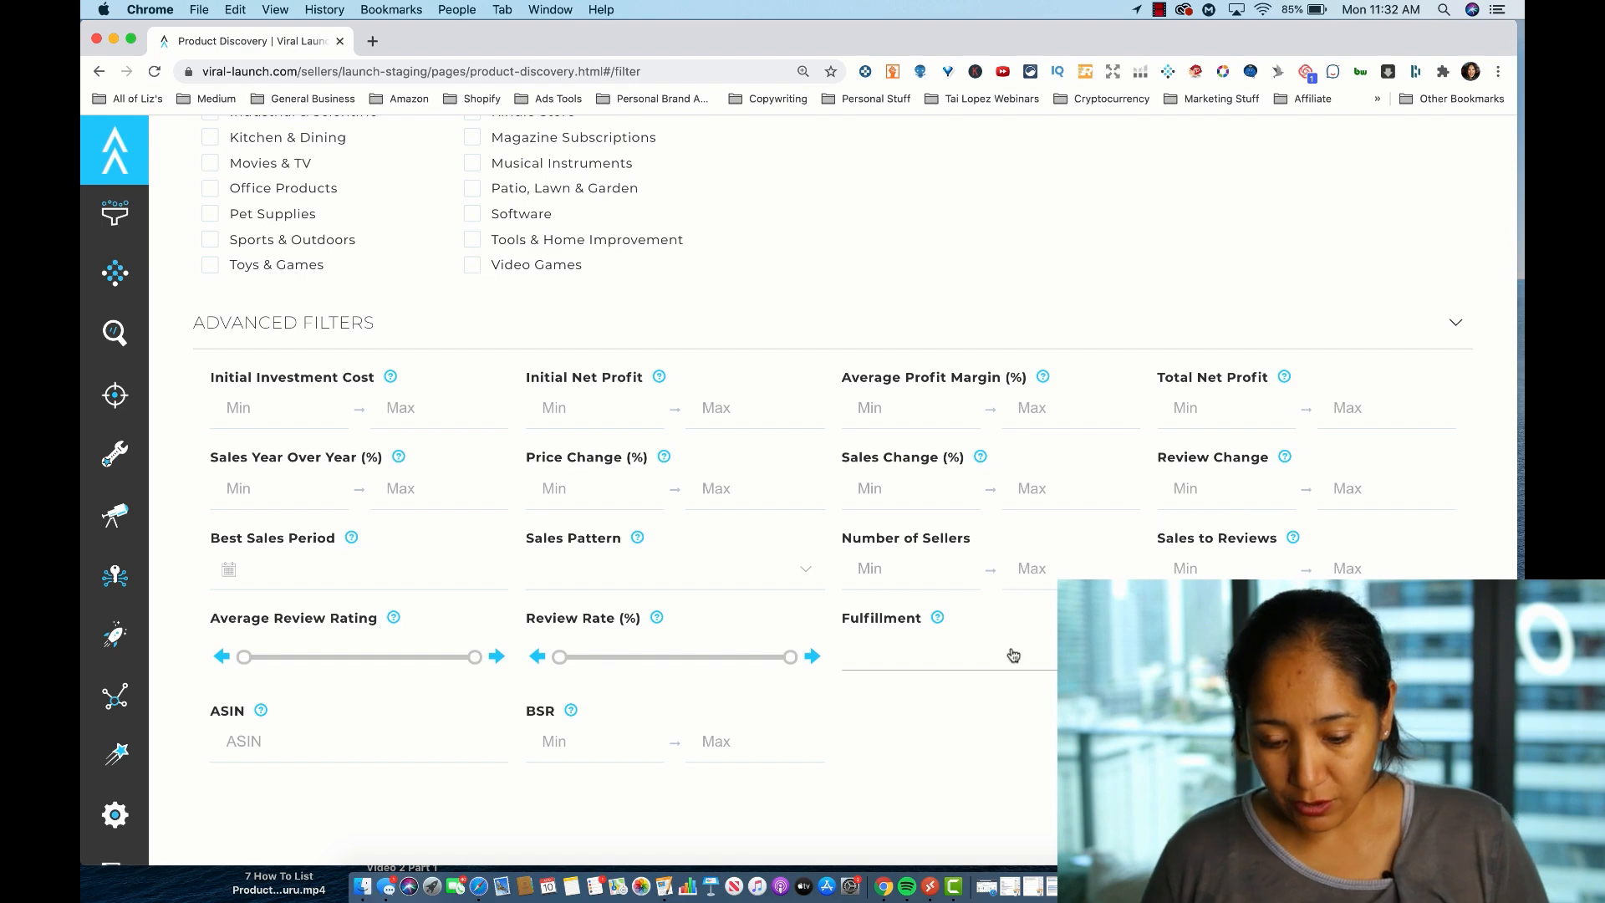
scroll(978, 677, "down", 1)
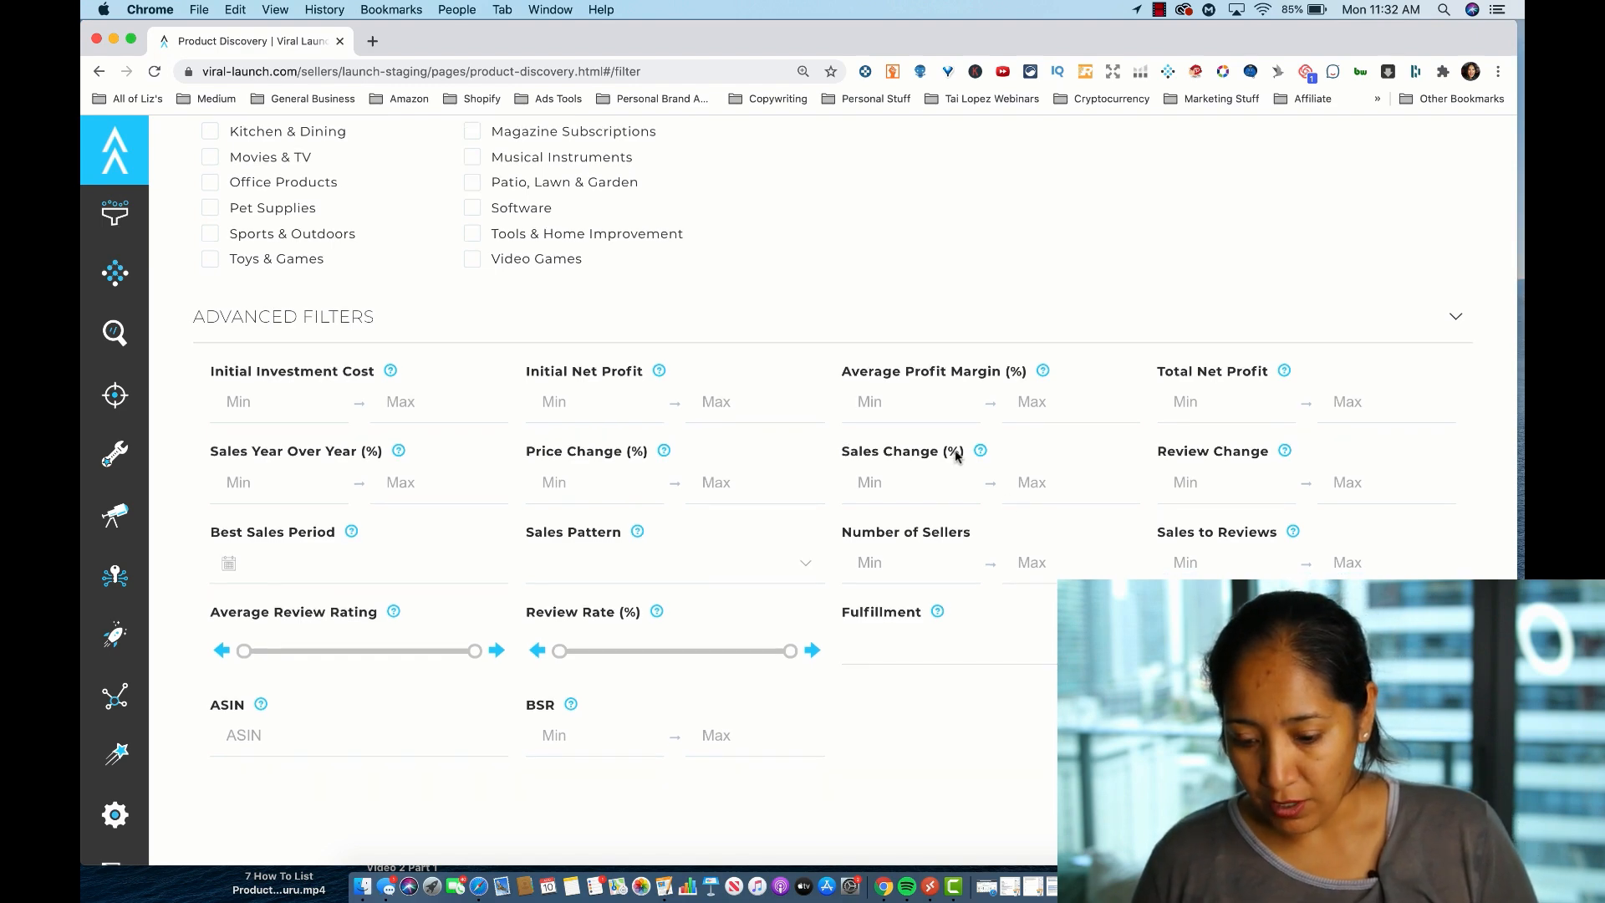
left_click(318, 576)
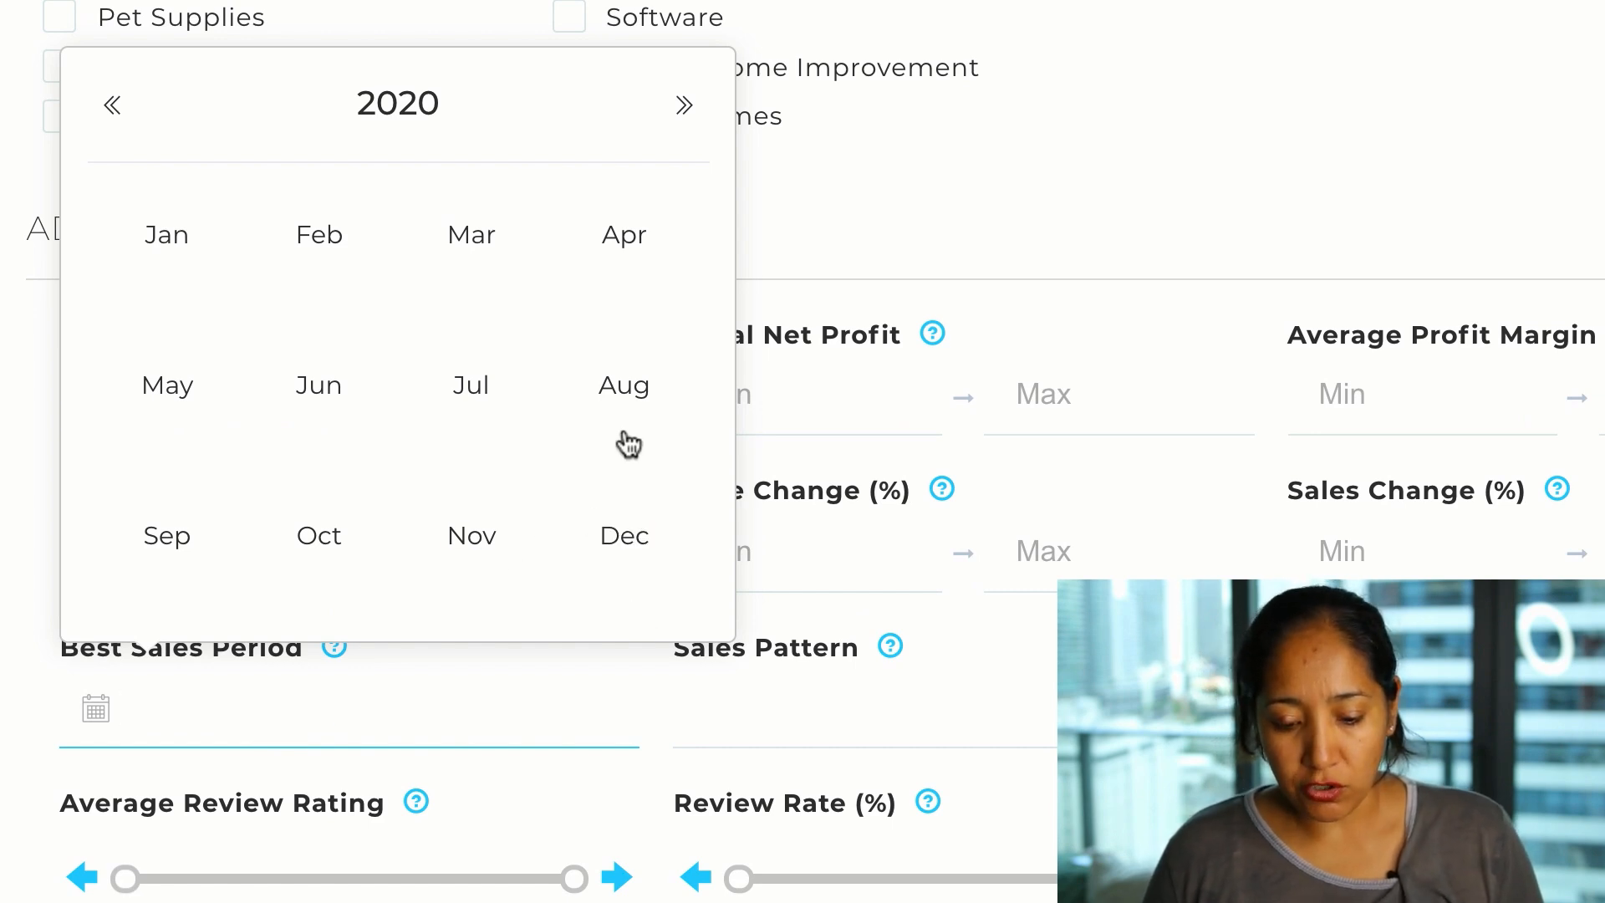
left_click(340, 518)
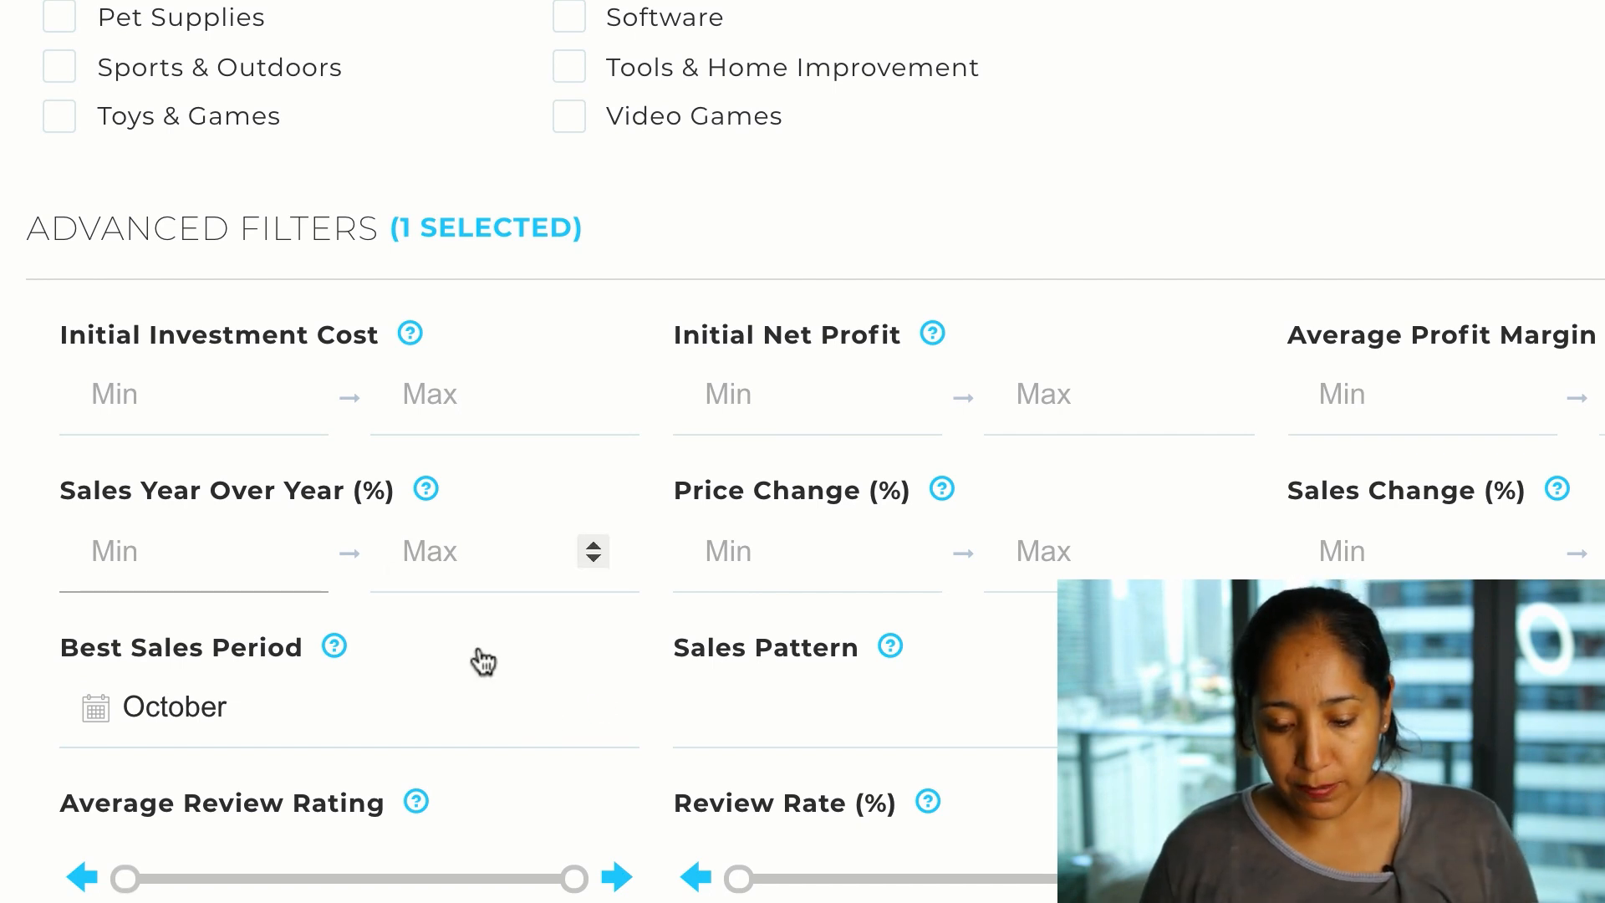
Review the chosen product filters and show the matching products
scroll(539, 719, "down", 1)
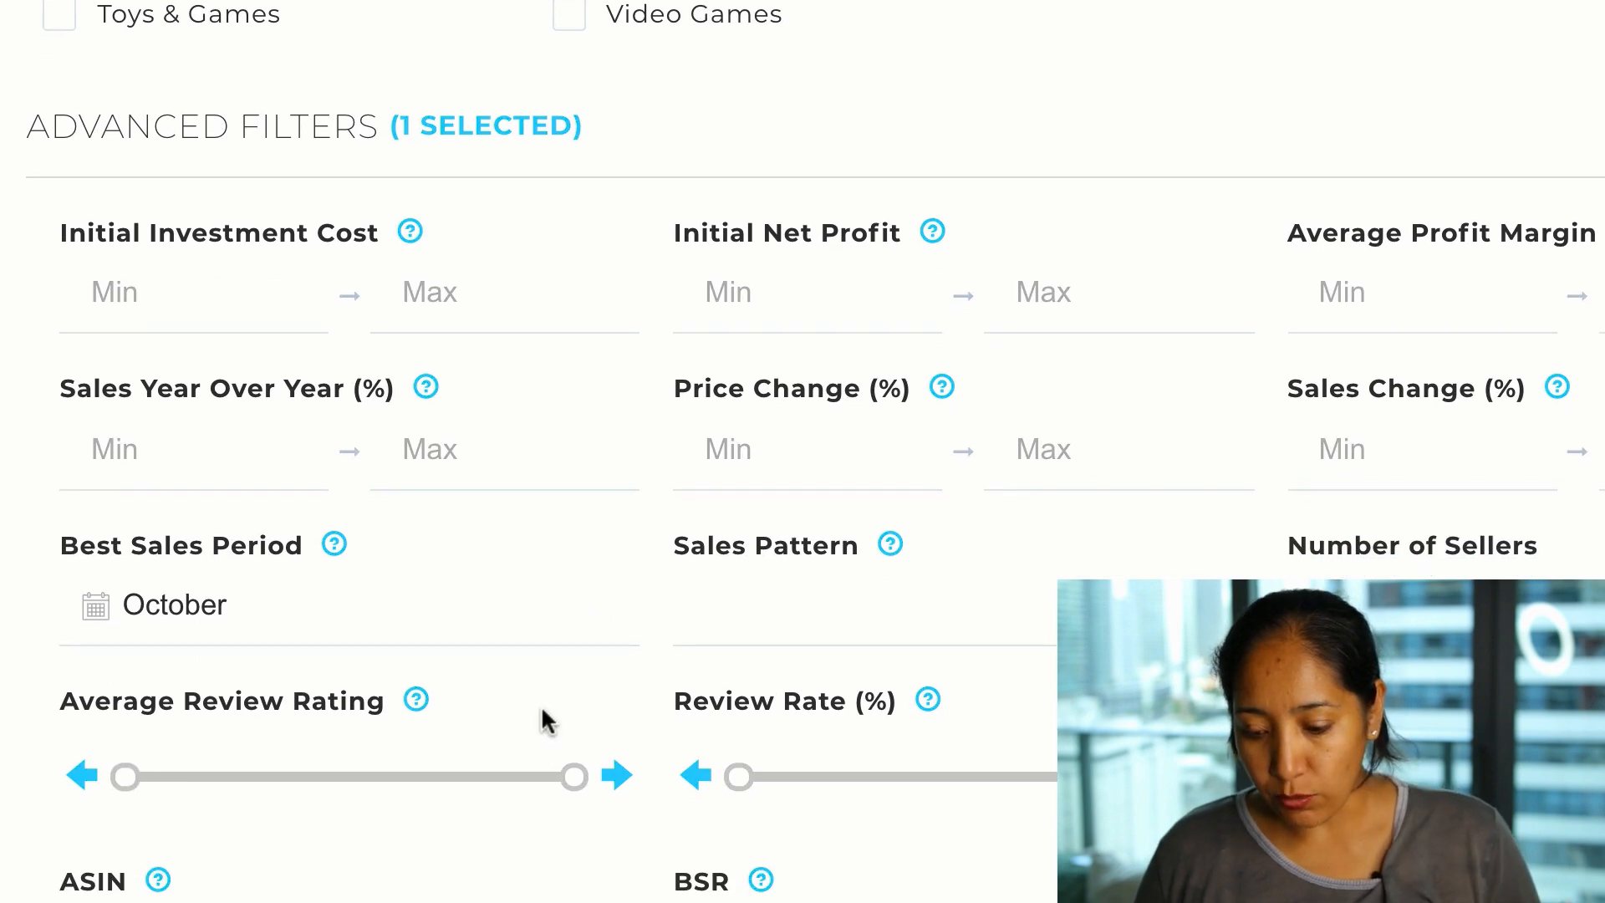
scroll(545, 720, "up", 12)
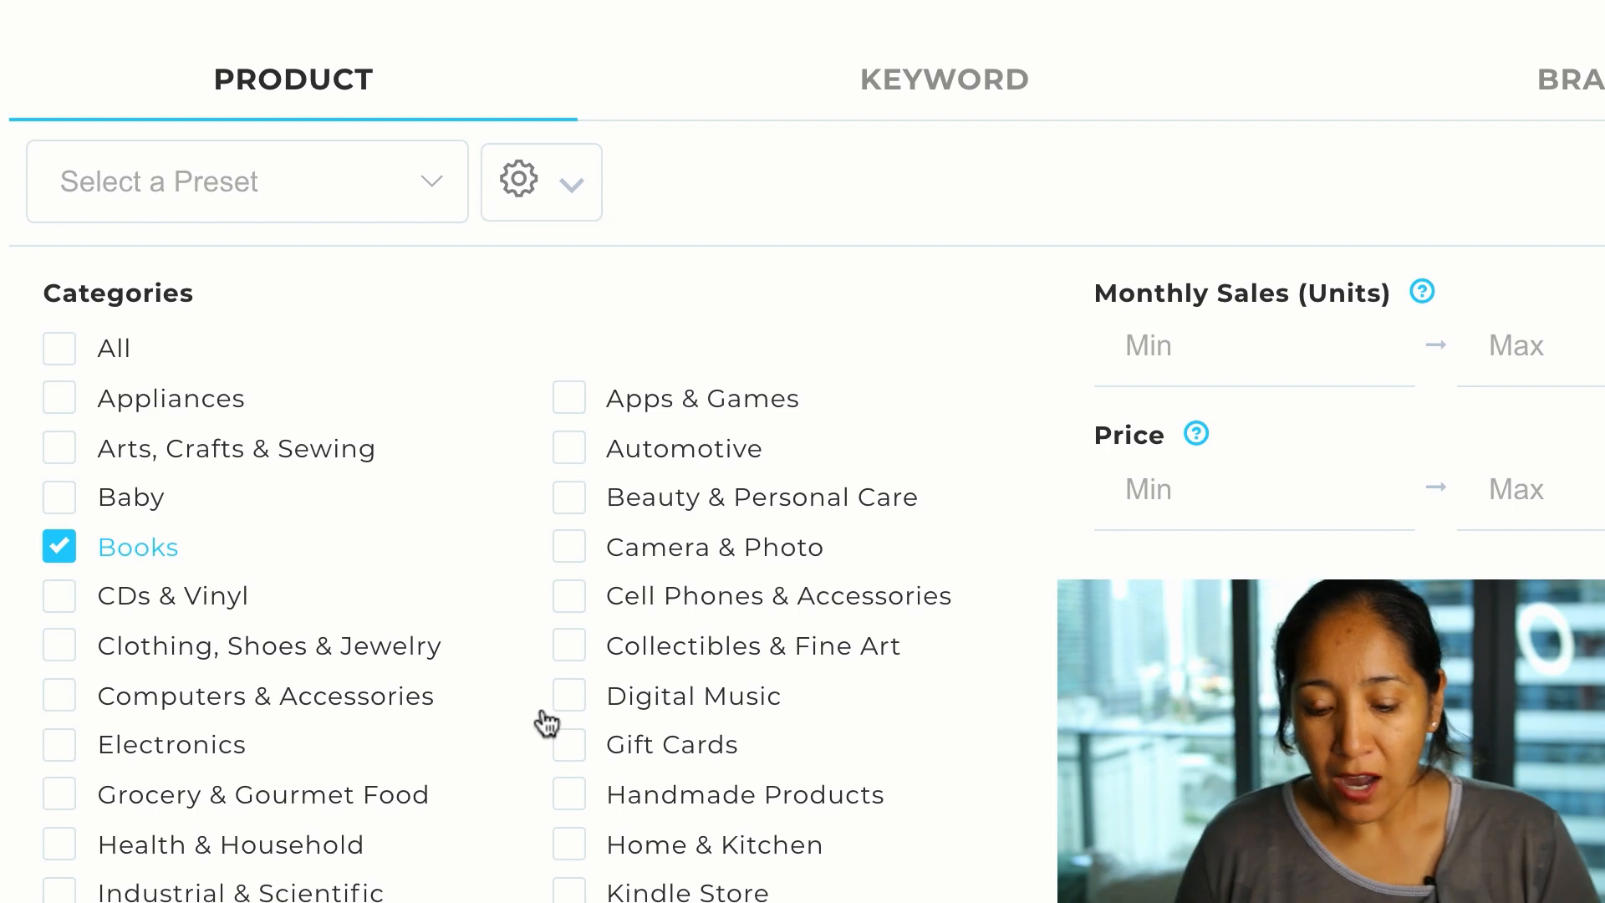
scroll(528, 318, "down", 5)
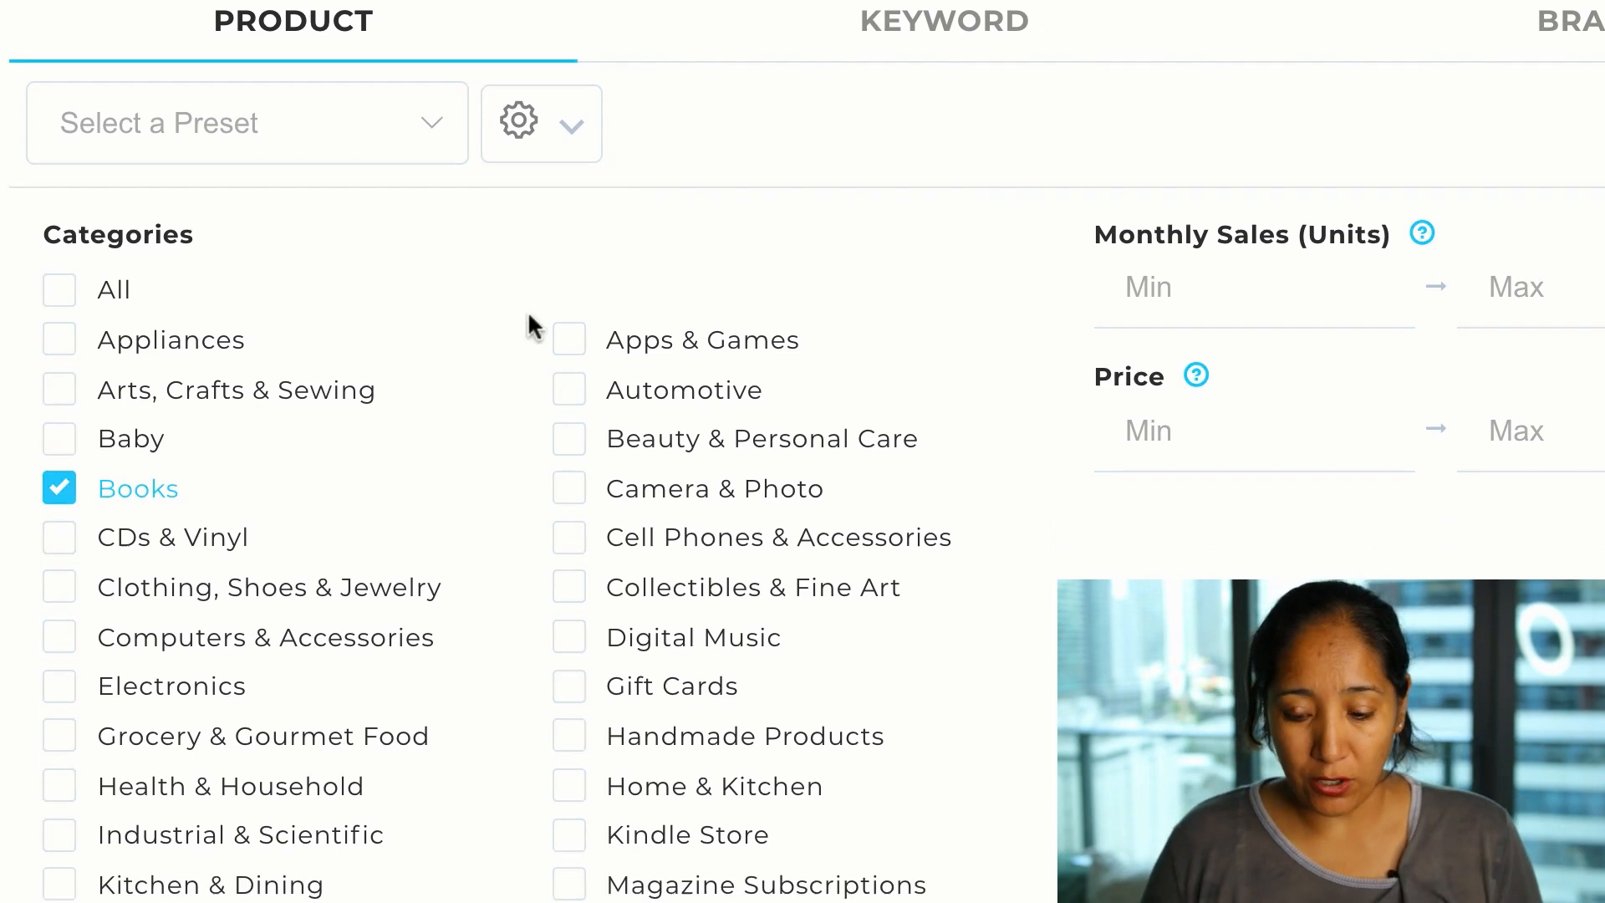
scroll(533, 328, "down", 8)
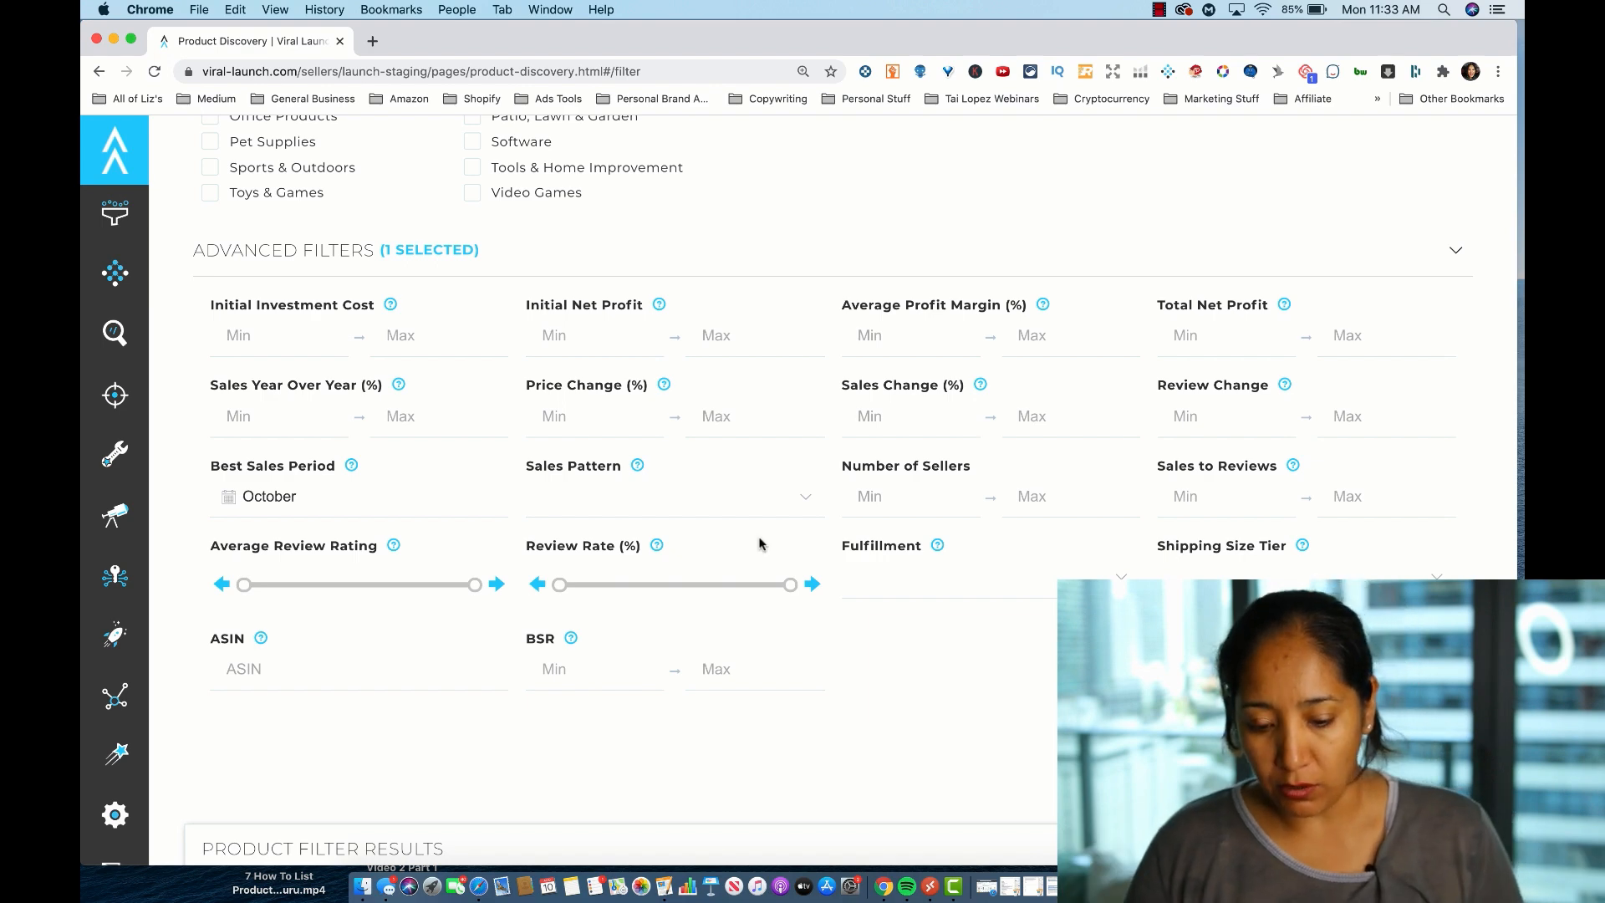
scroll(760, 539, "down", 3)
scroll(760, 542, "down", 1)
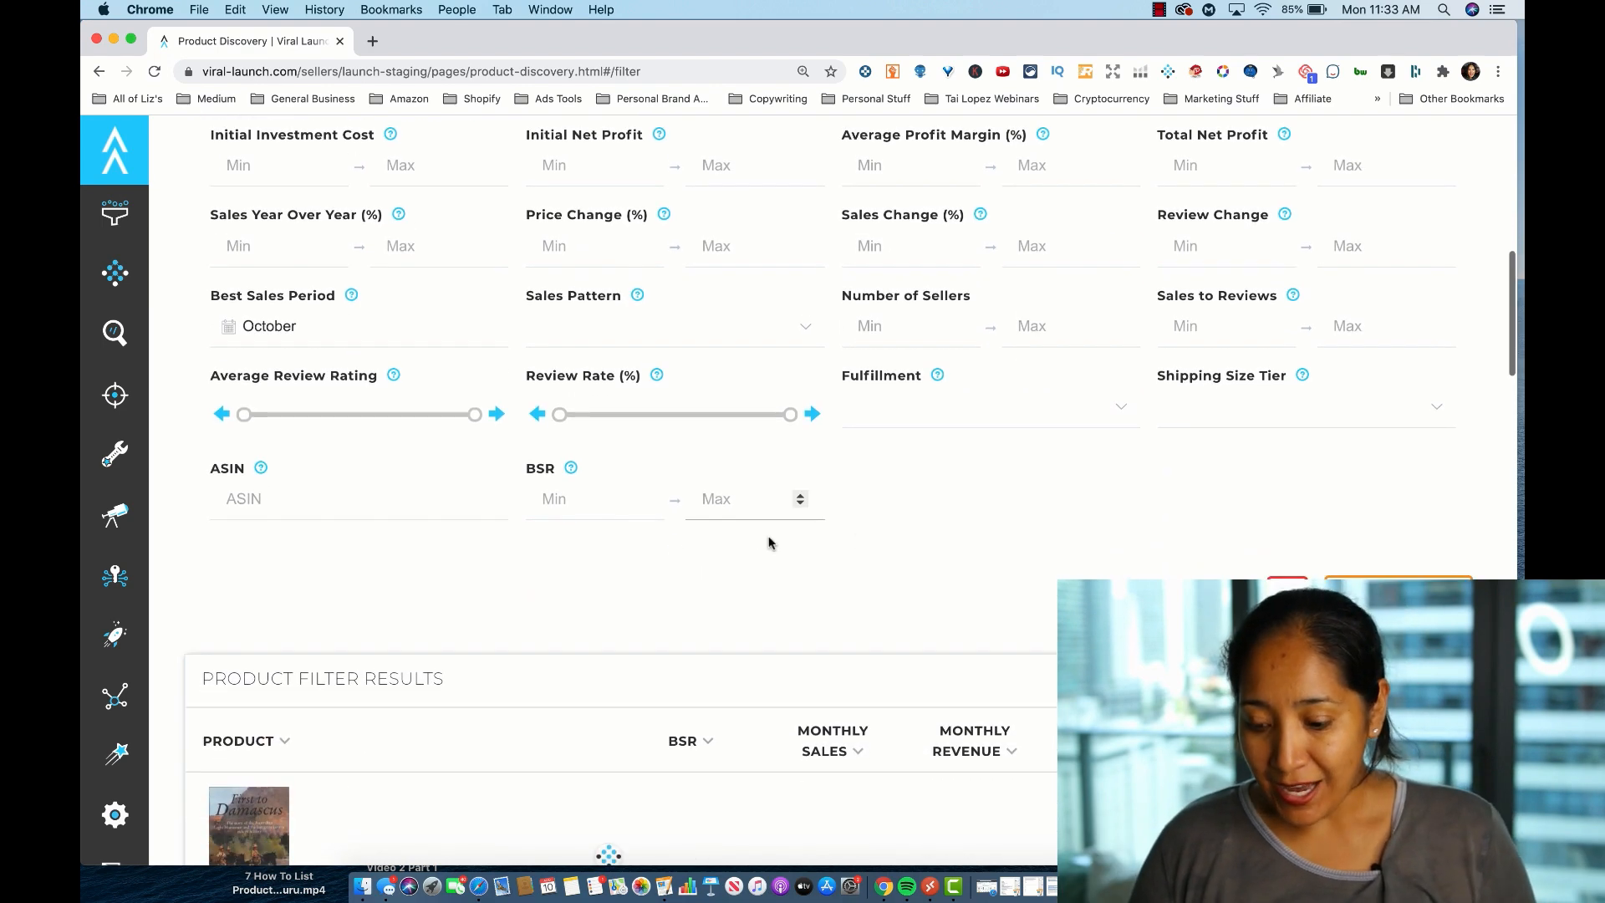
left_click(1397, 596)
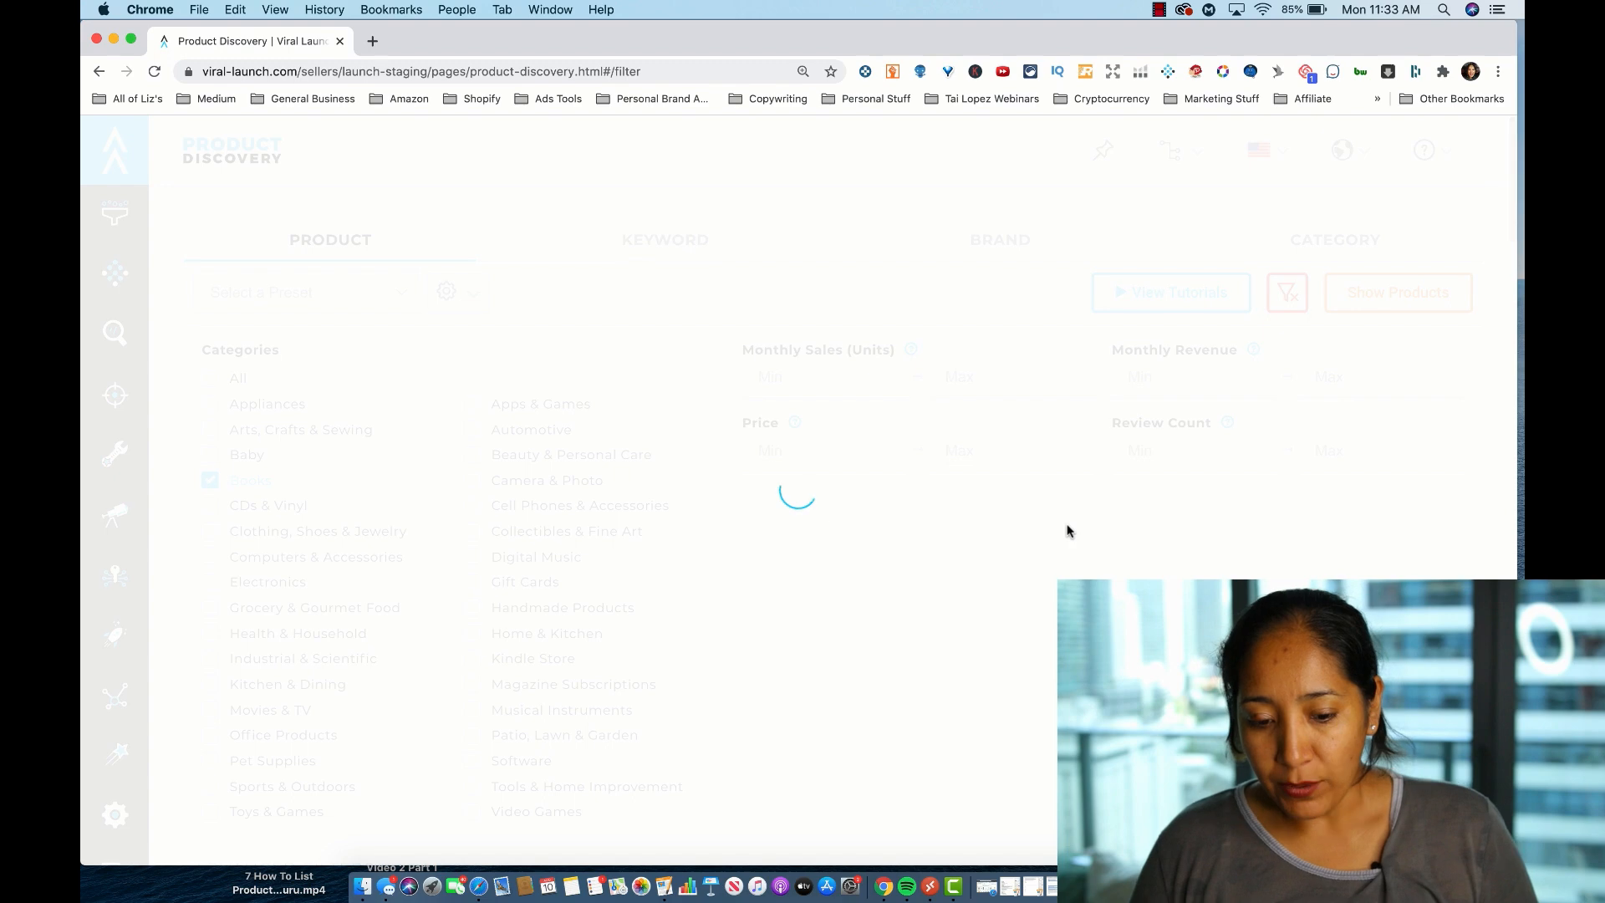
Examine the book product results, comparing sales rank, monthly sales, revenue, price, reviews and sellers
scroll(746, 549, "down", 3)
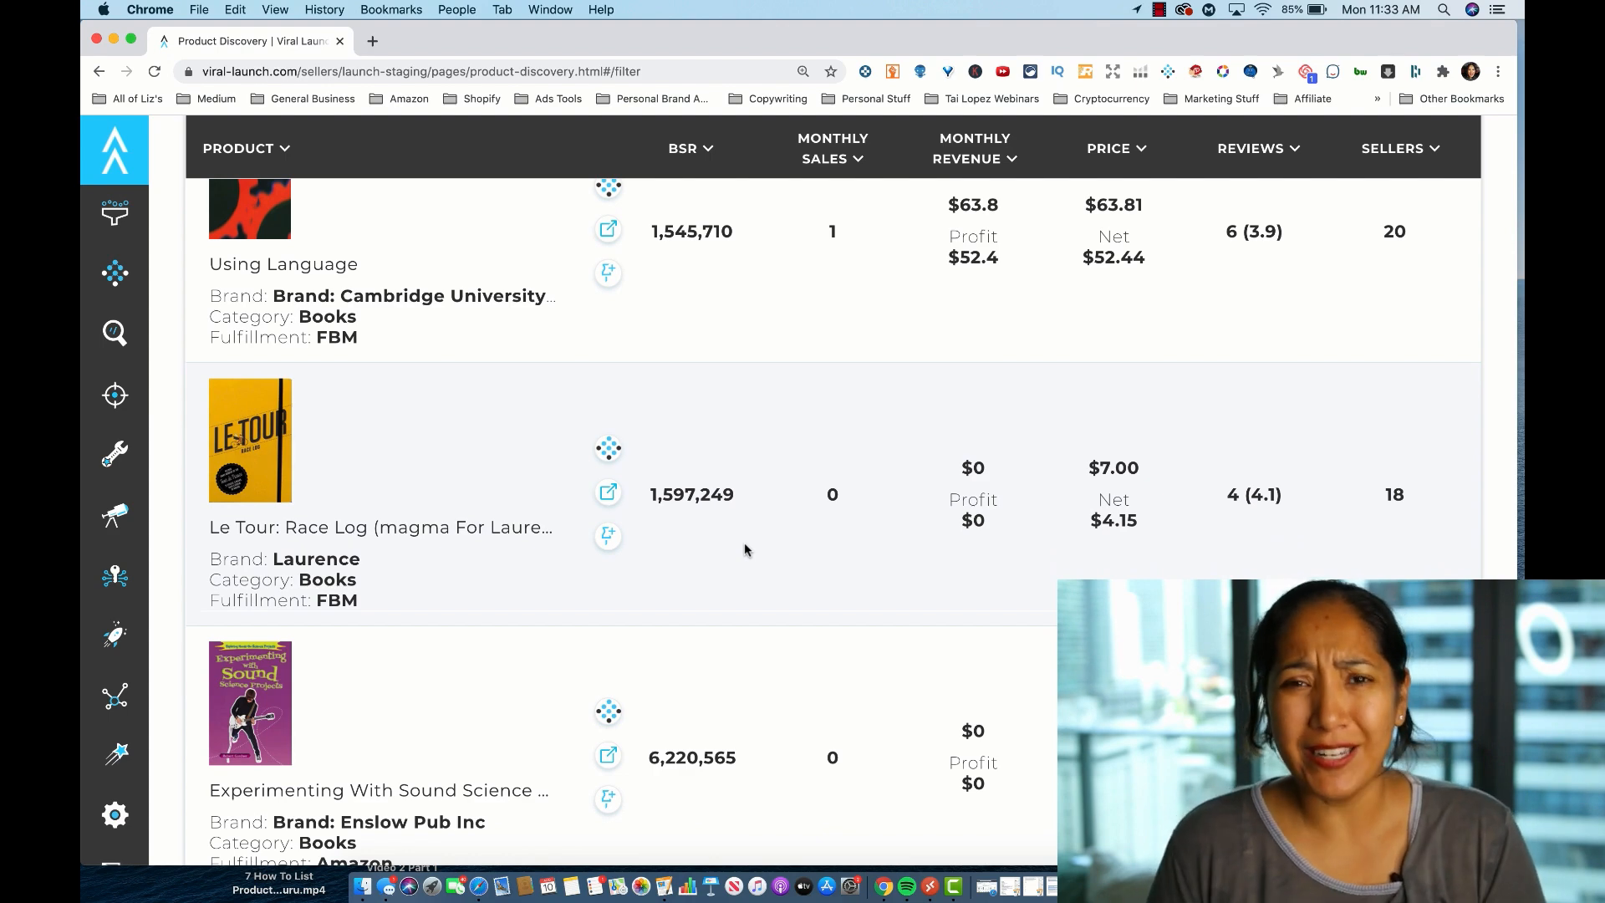
scroll(744, 543, "down", 2)
scroll(479, 525, "down", 2)
scroll(434, 437, "down", 6)
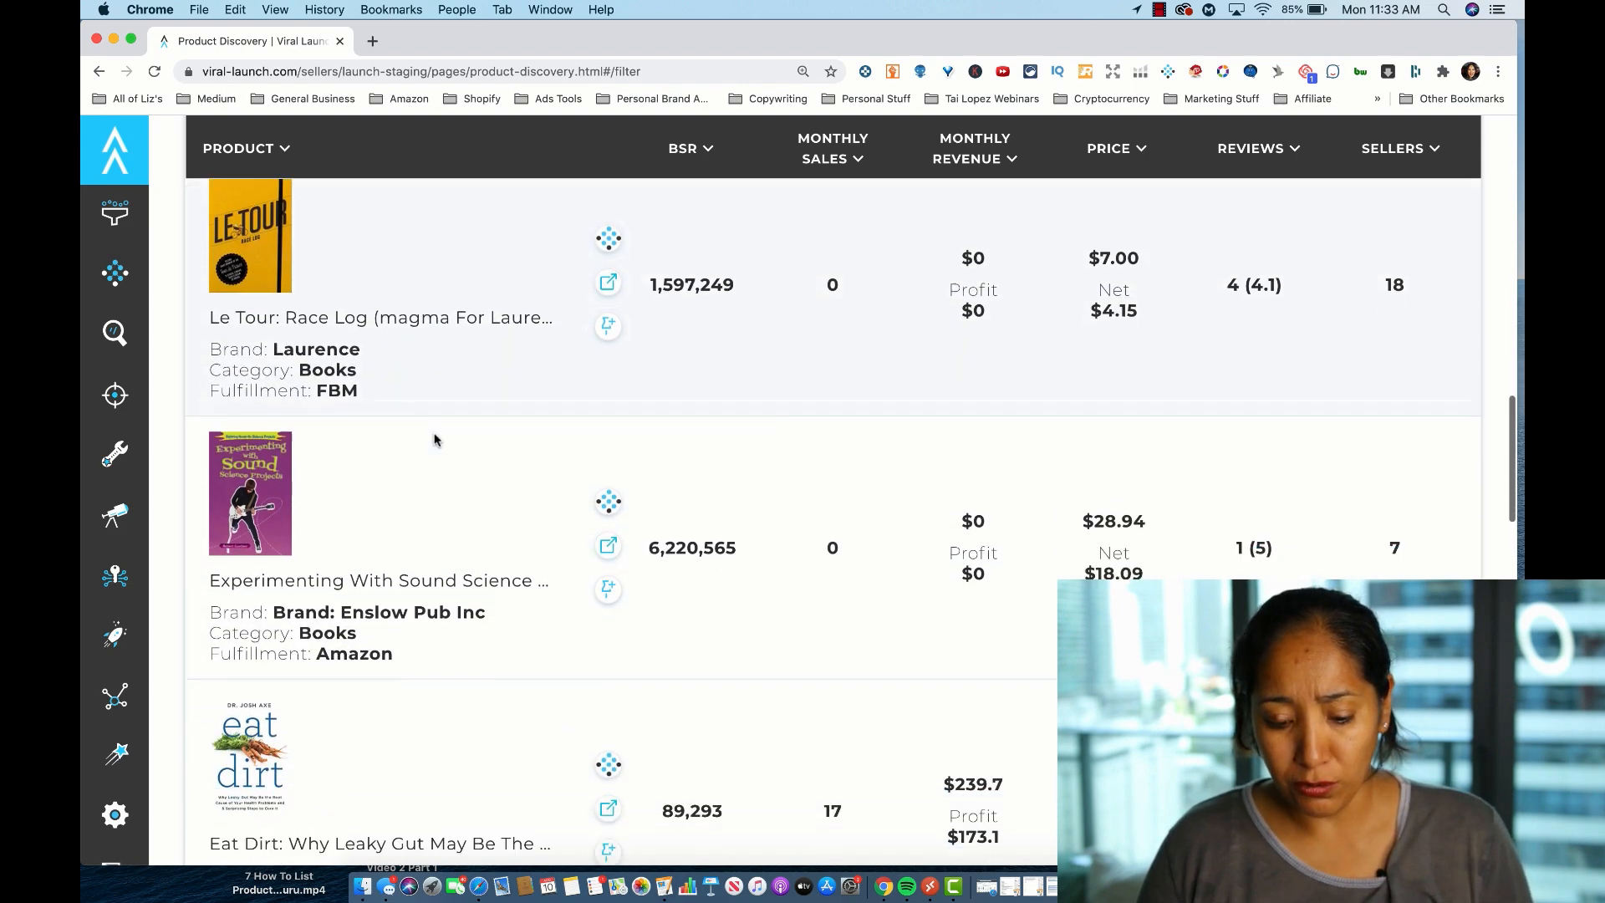
scroll(436, 577, "down", 10)
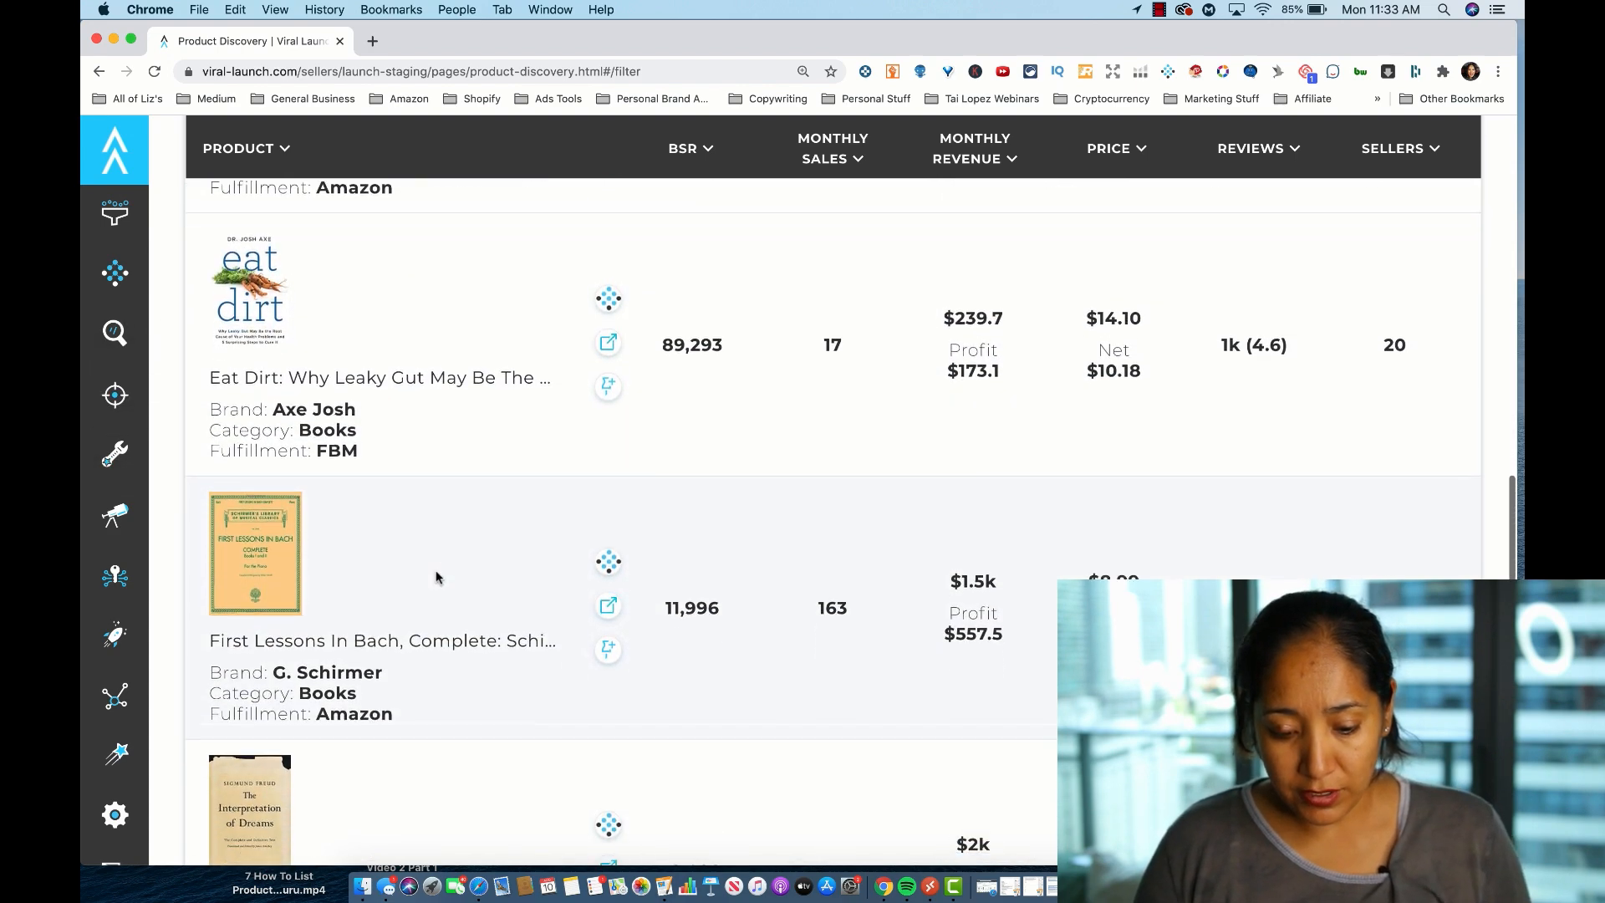
scroll(435, 577, "down", 4)
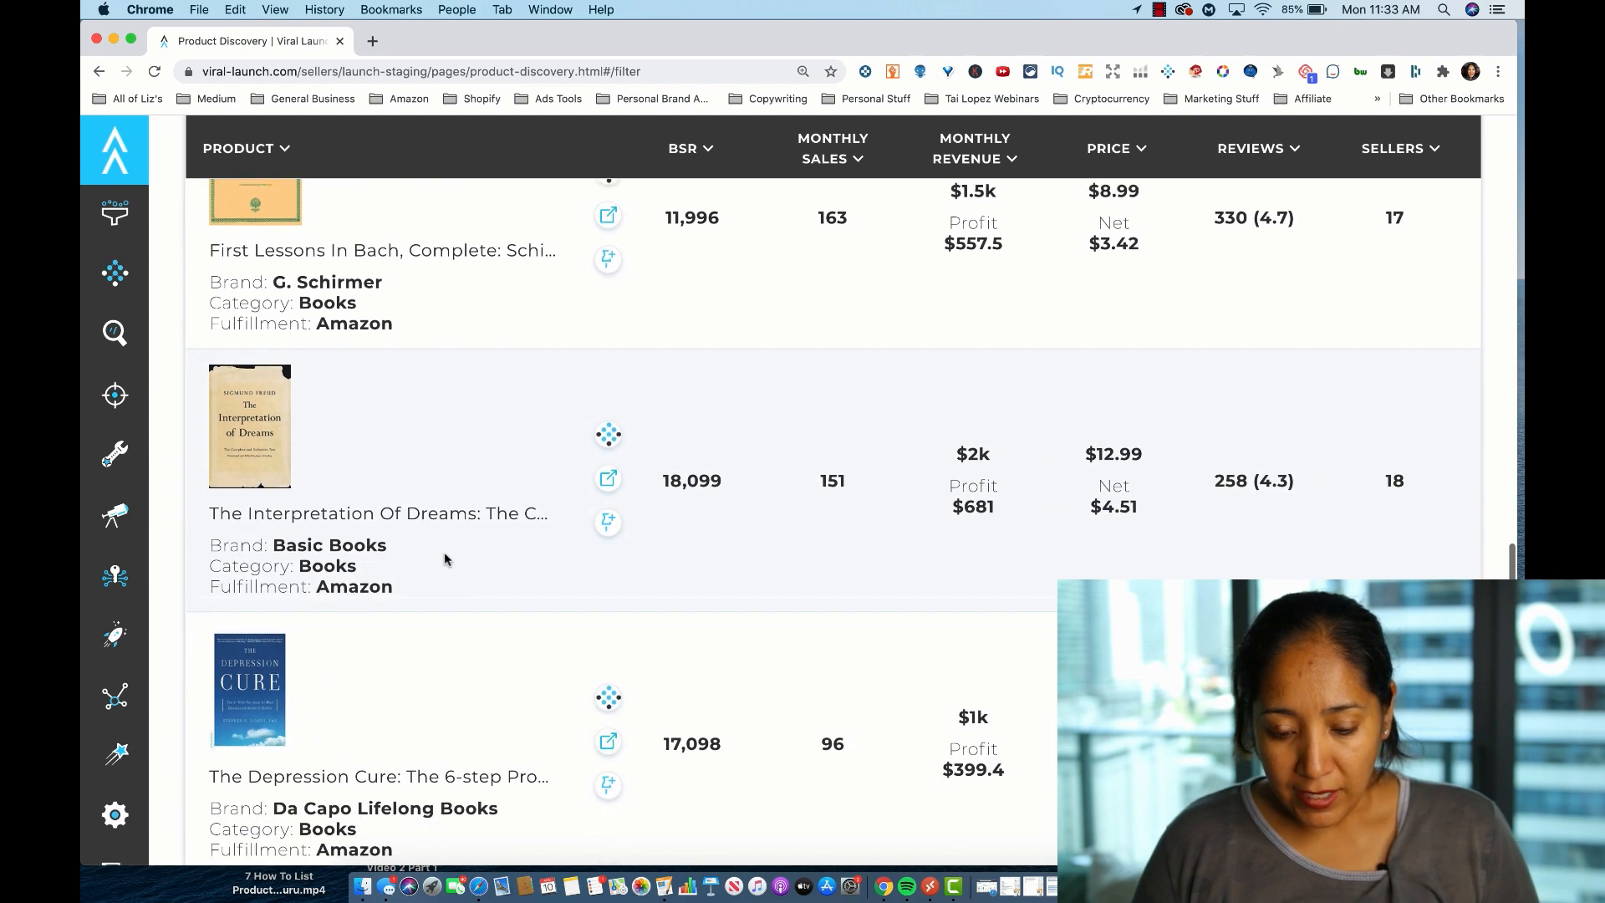
scroll(454, 563, "down", 9)
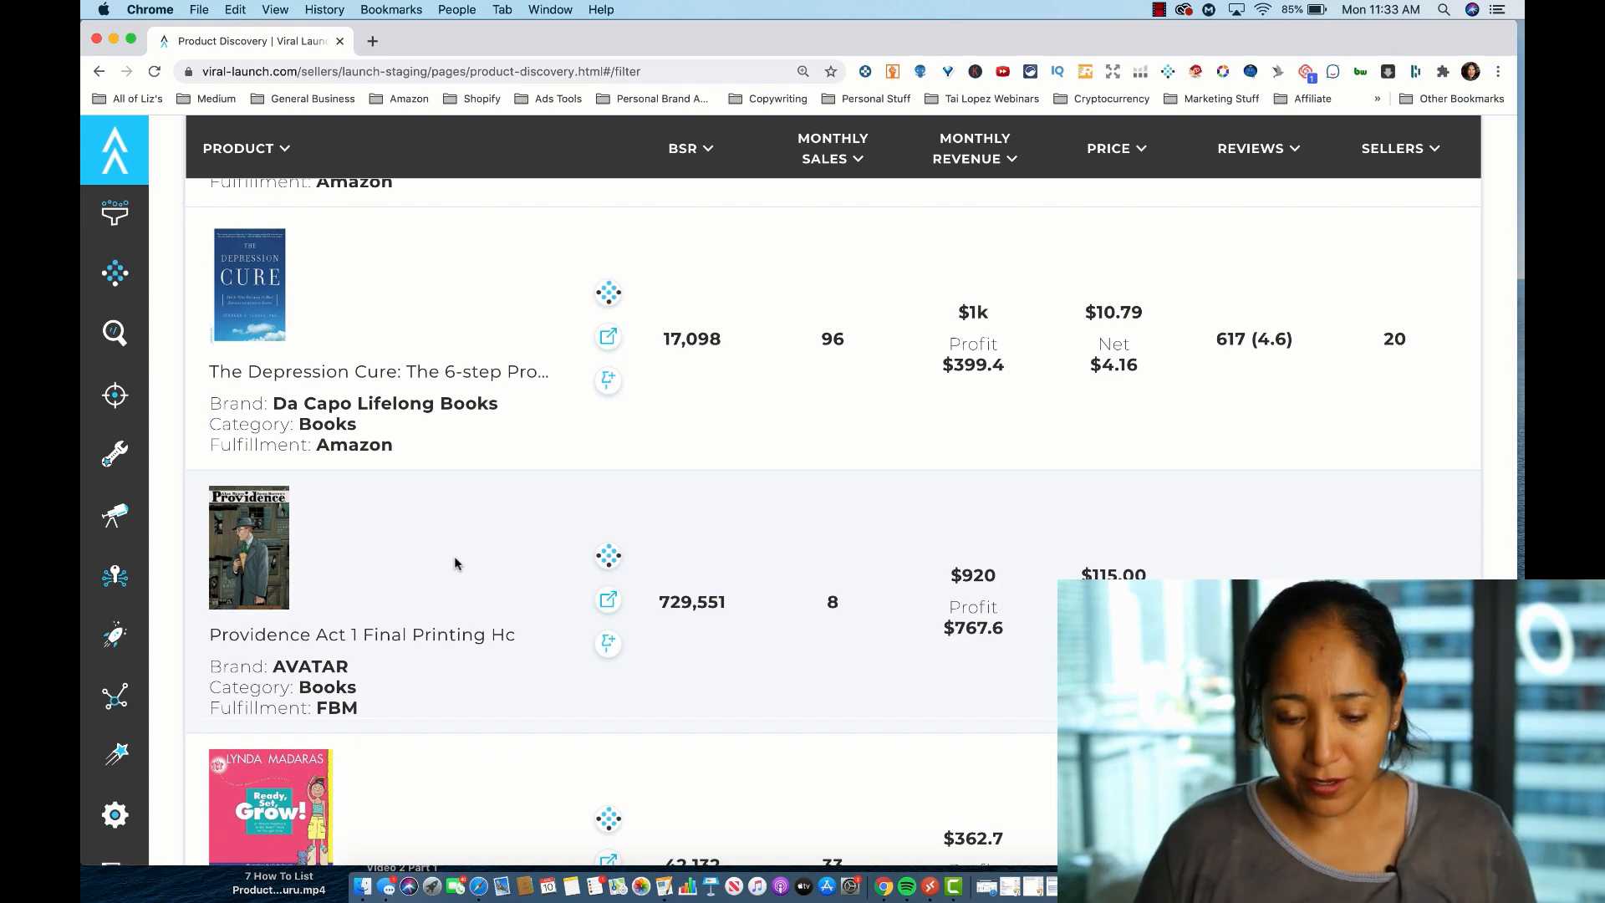
scroll(454, 564, "down", 7)
scroll(456, 562, "down", 5)
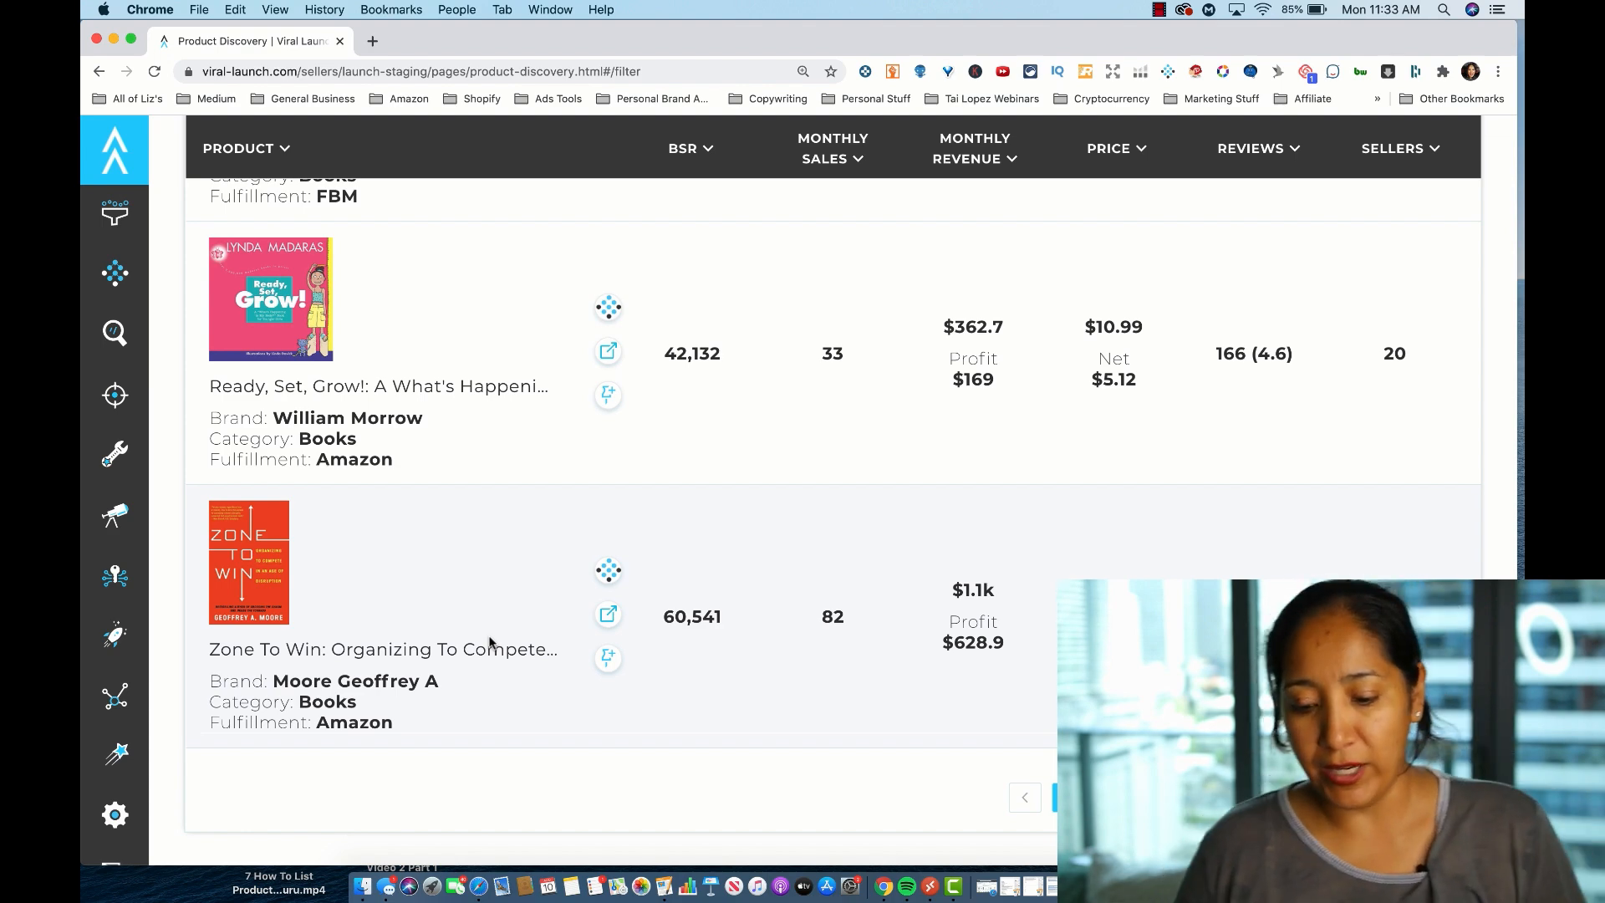
scroll(490, 641, "up", 20)
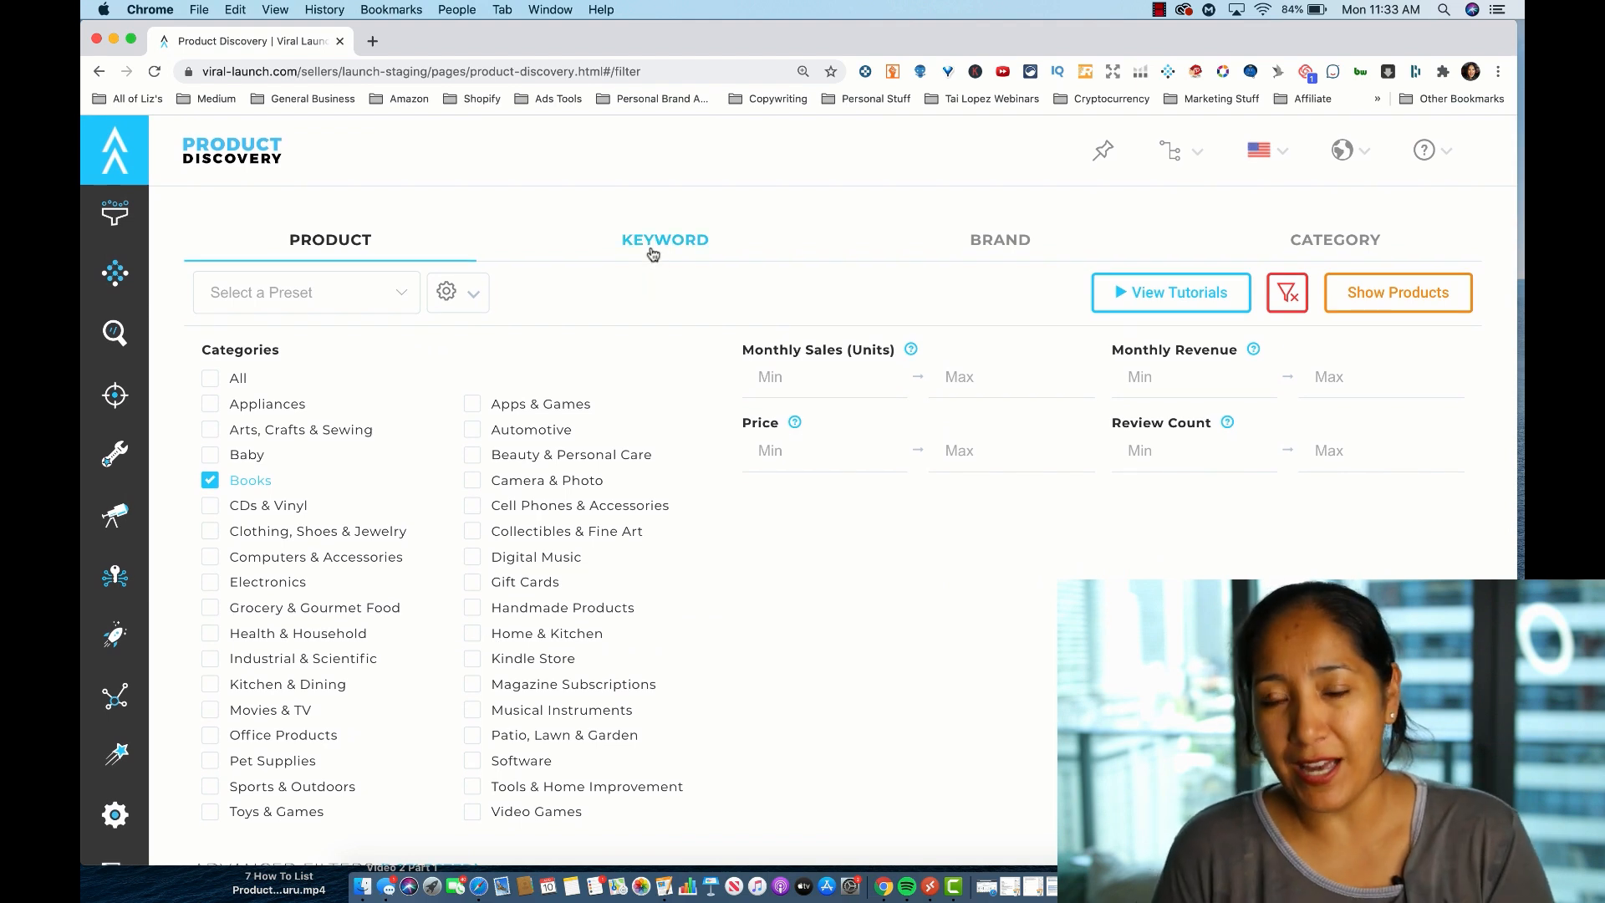
In the keyword search, select the Books category, set the Best Sales Period to September and show the keywords
left_click(653, 253)
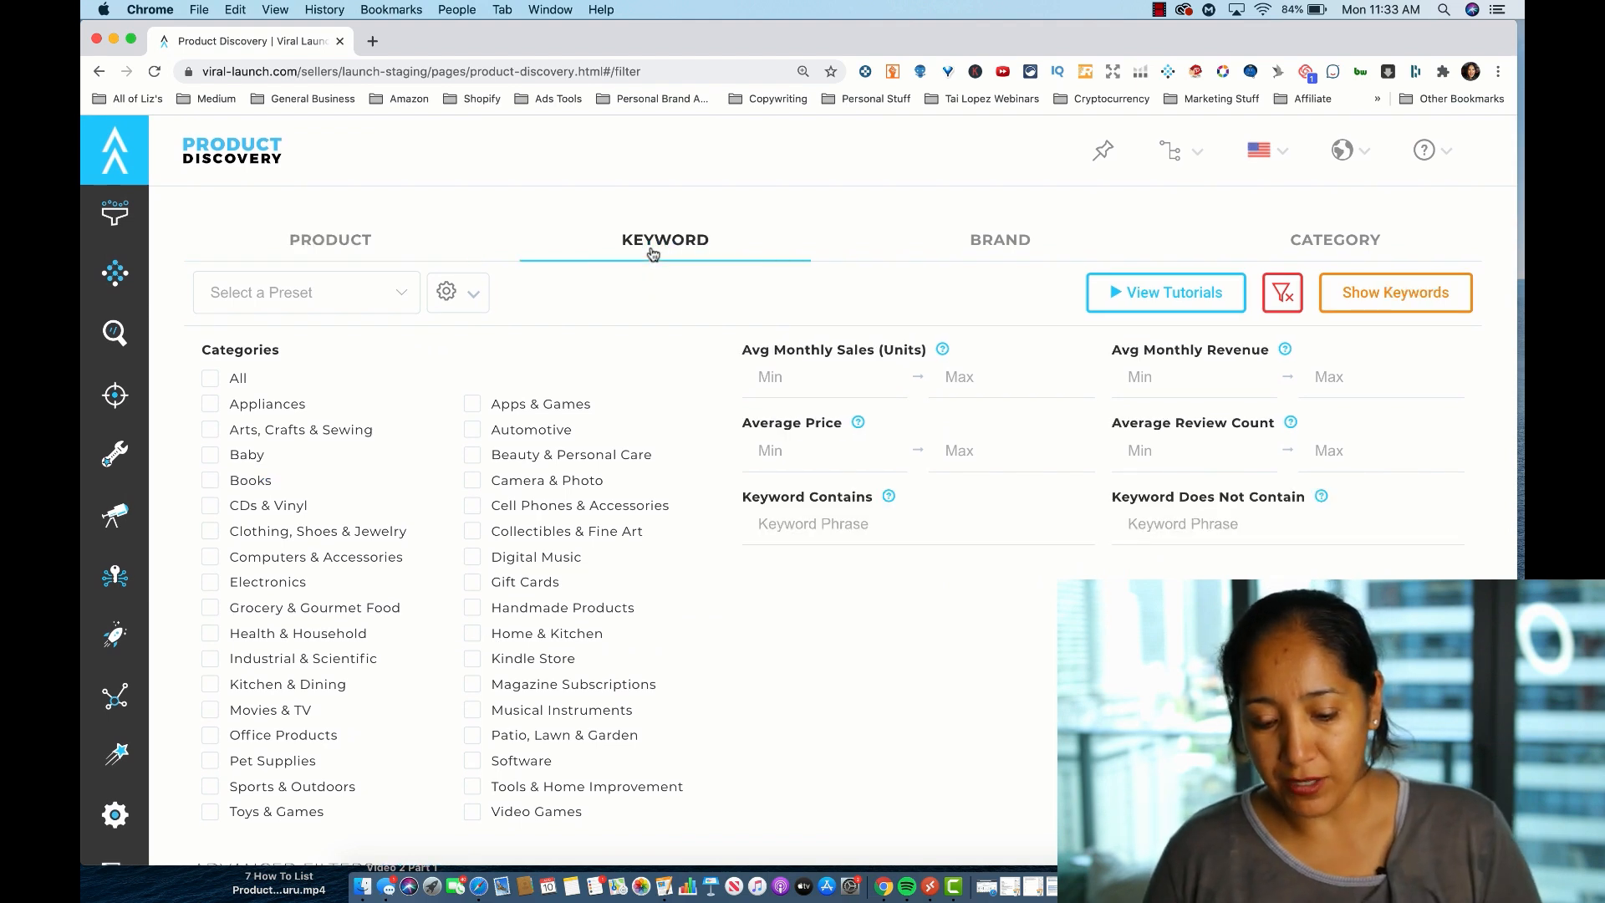
left_click(209, 482)
scroll(925, 608, "down", 8)
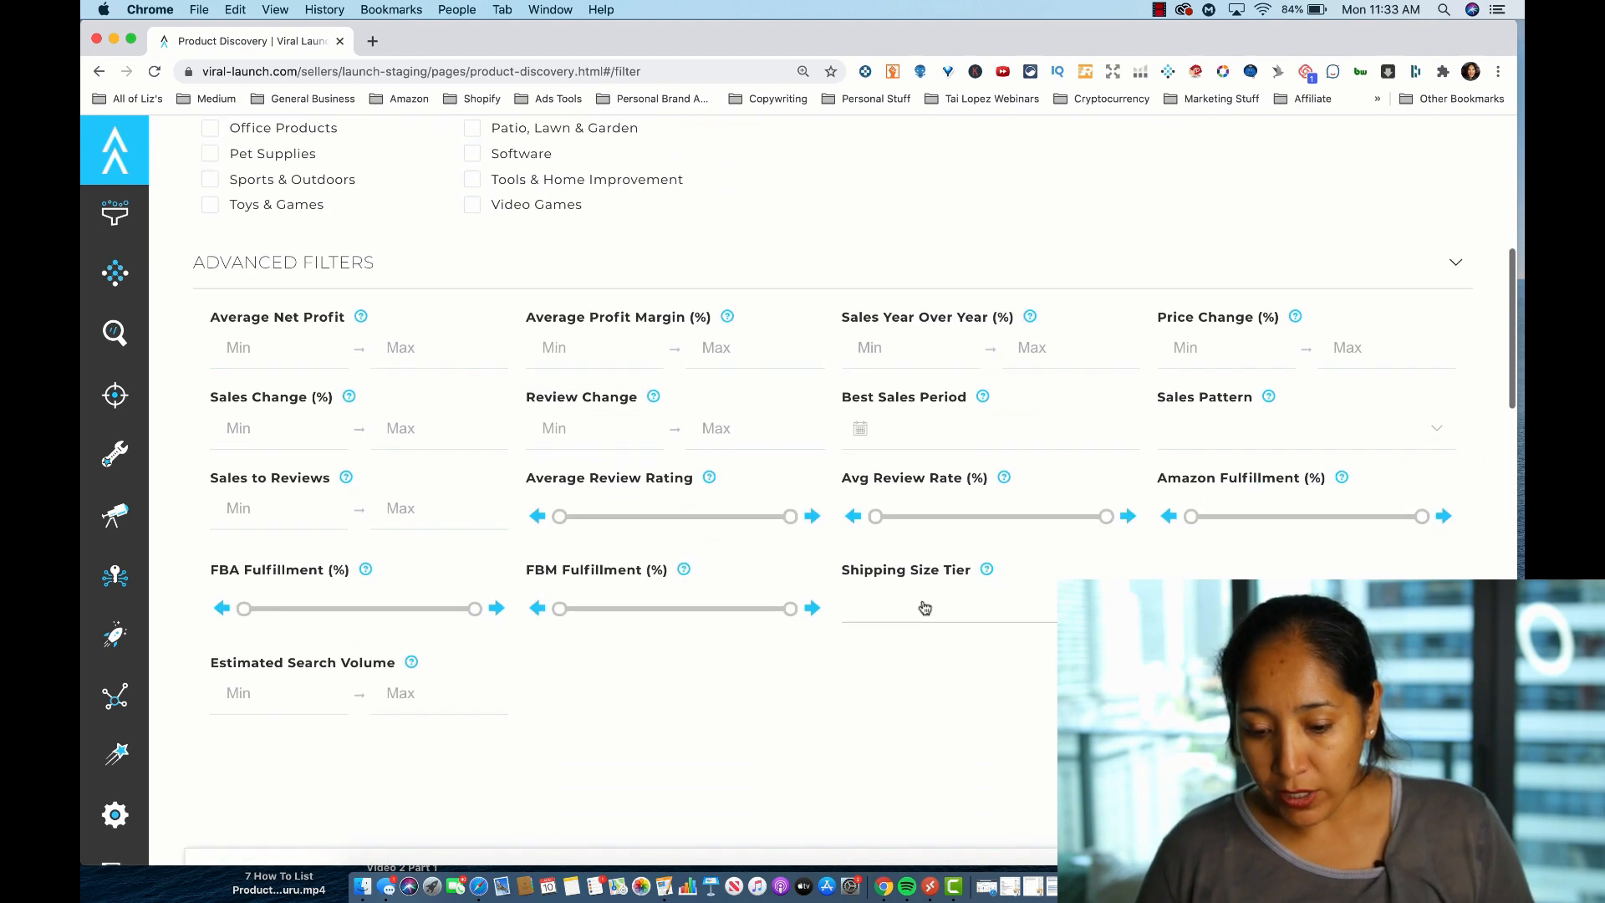
left_click(891, 437)
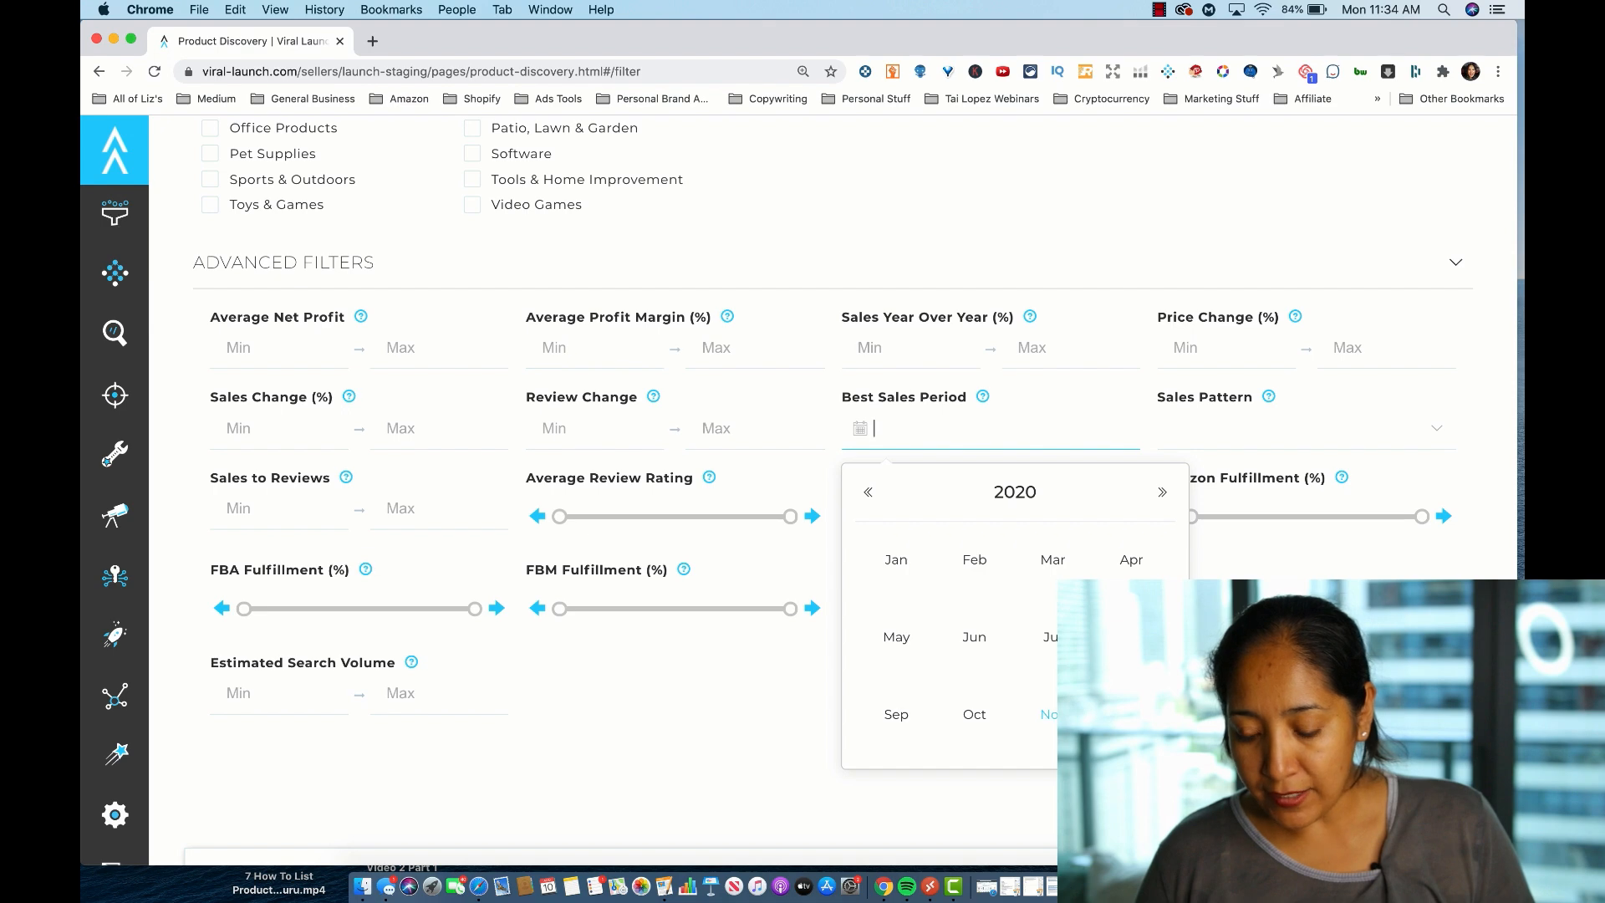
left_click(907, 715)
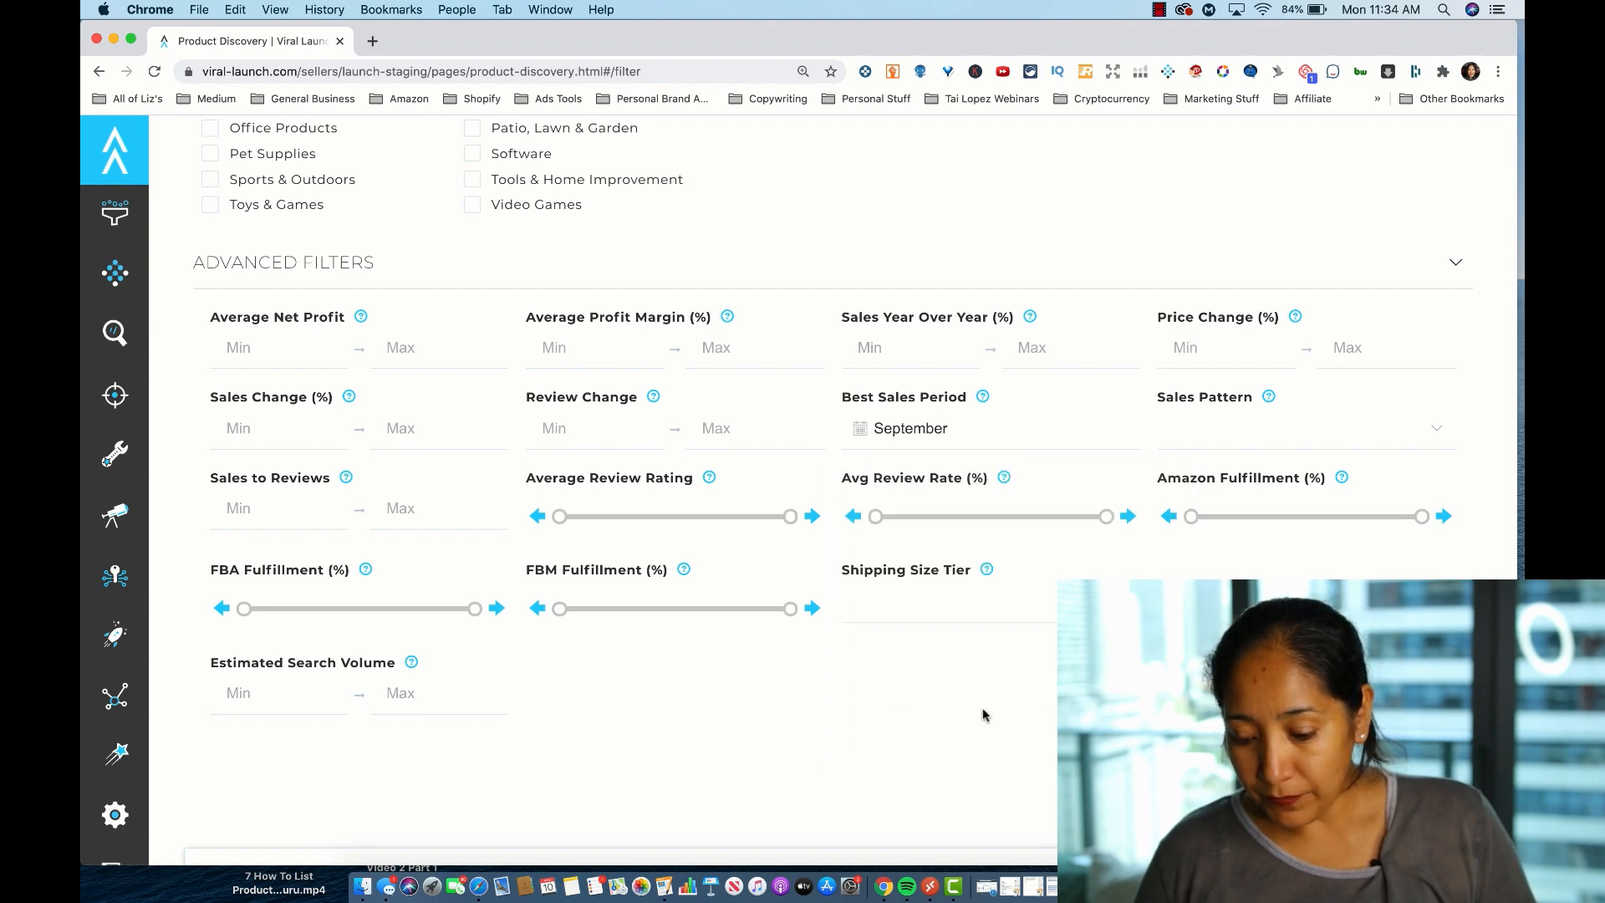
scroll(985, 713, "down", 2)
Restrict the keyword search to phrases containing "halloween" and show the matching keywords
scroll(993, 615, "up", 10)
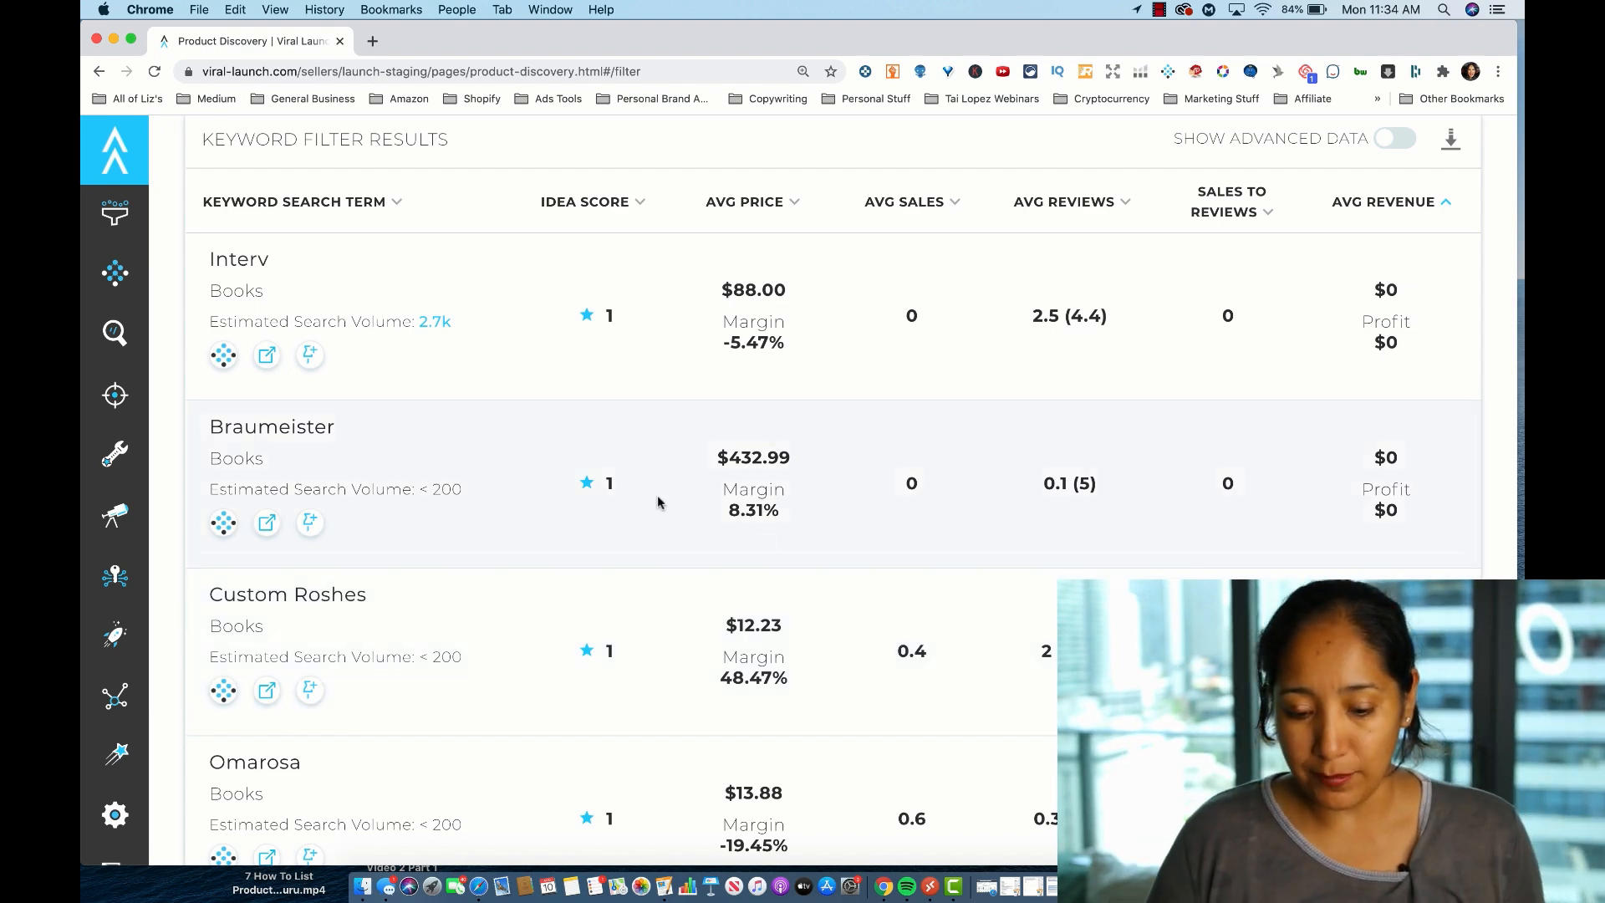
scroll(461, 485, "down", 1)
scroll(460, 489, "up", 10)
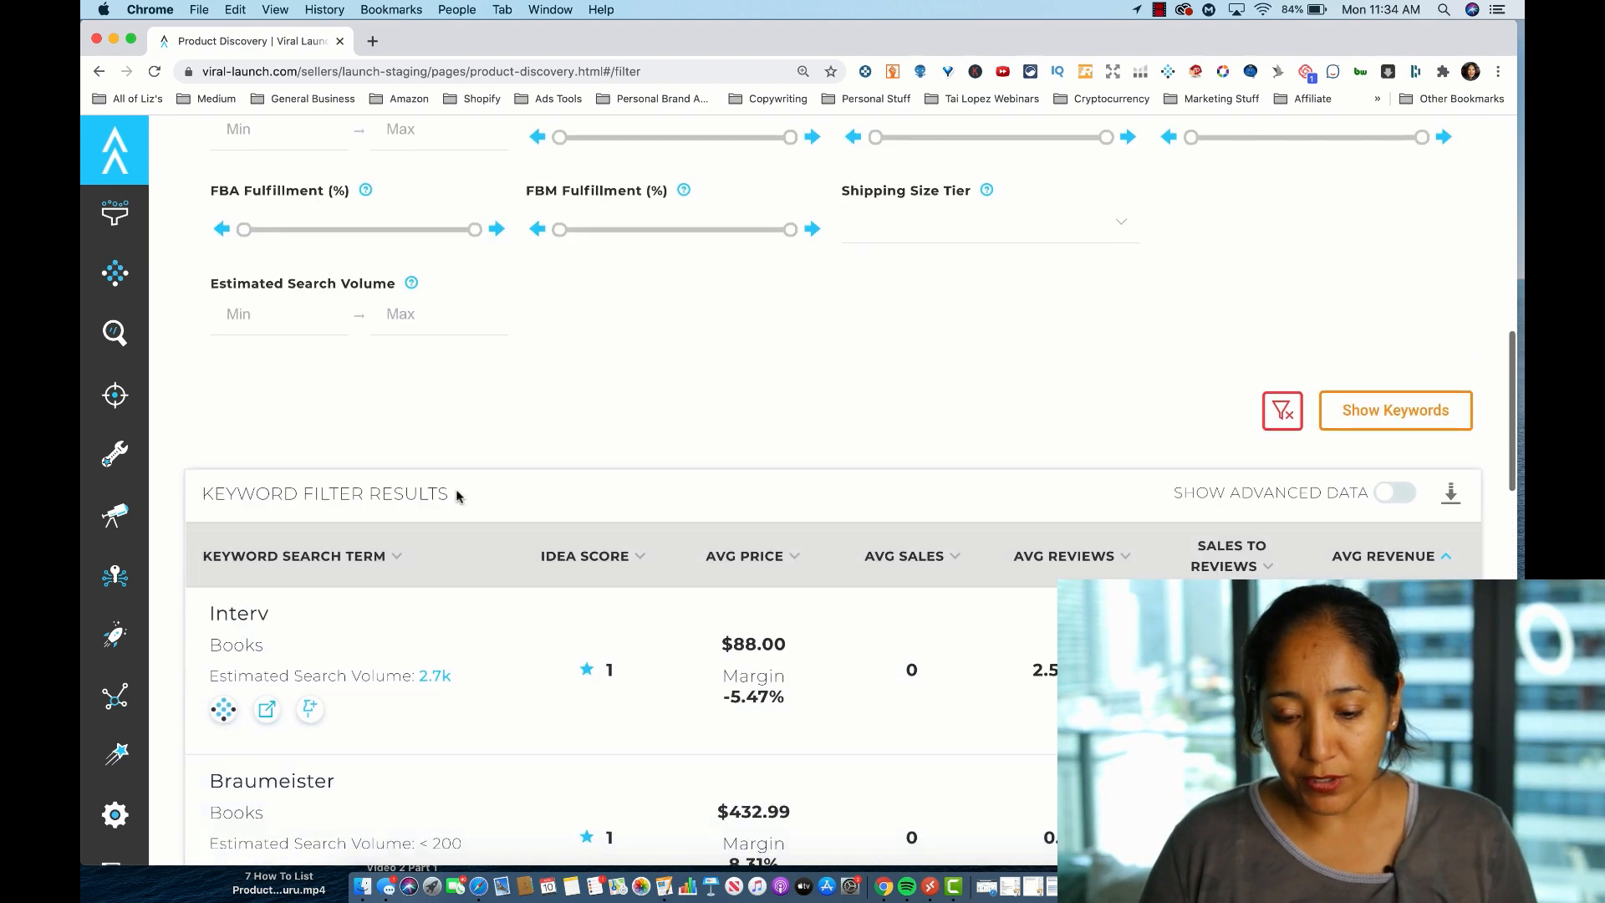
scroll(326, 497, "up", 6)
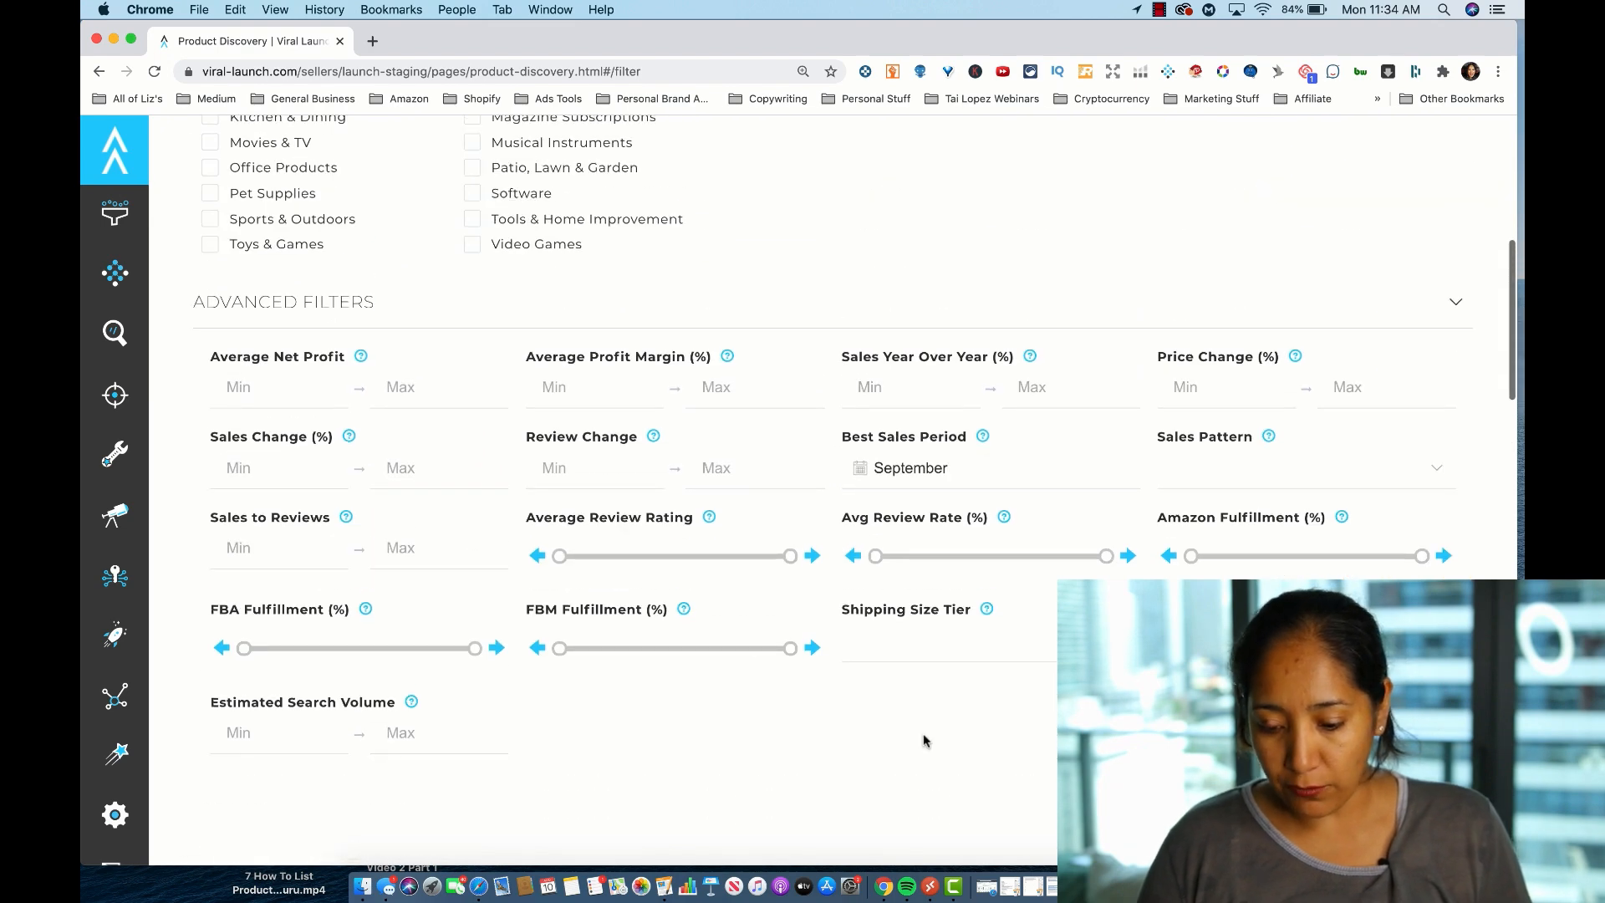
scroll(923, 738, "down", 1)
scroll(923, 739, "up", 2)
scroll(923, 739, "down", 5)
scroll(923, 736, "down", 1)
scroll(924, 735, "up", 5)
left_click(854, 383)
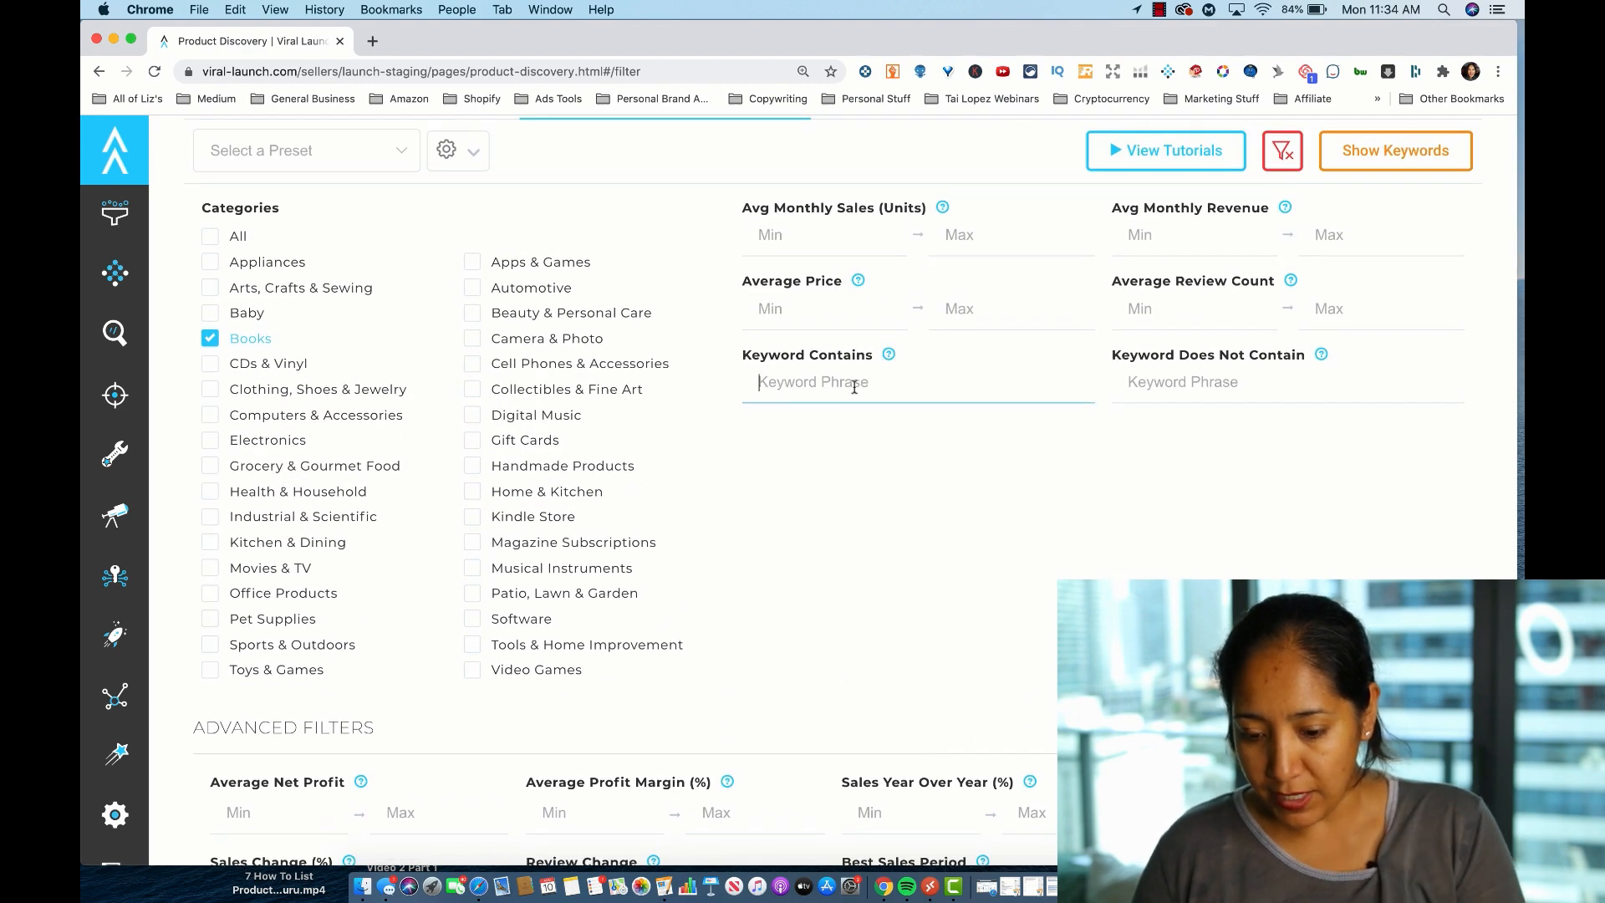
type("halloween")
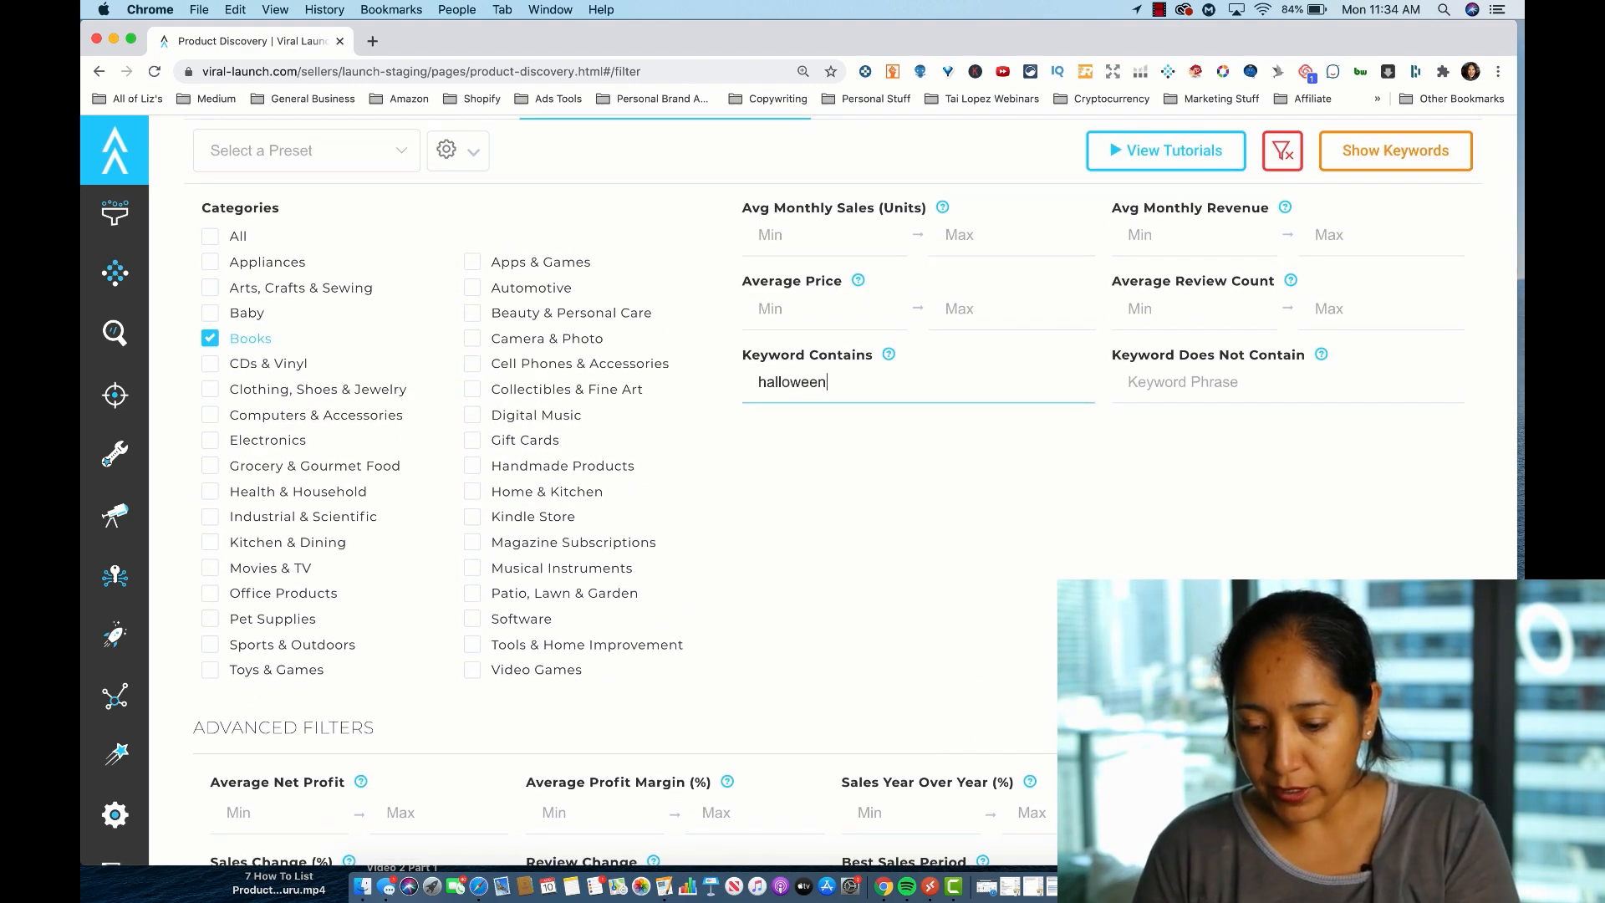
left_click(1360, 164)
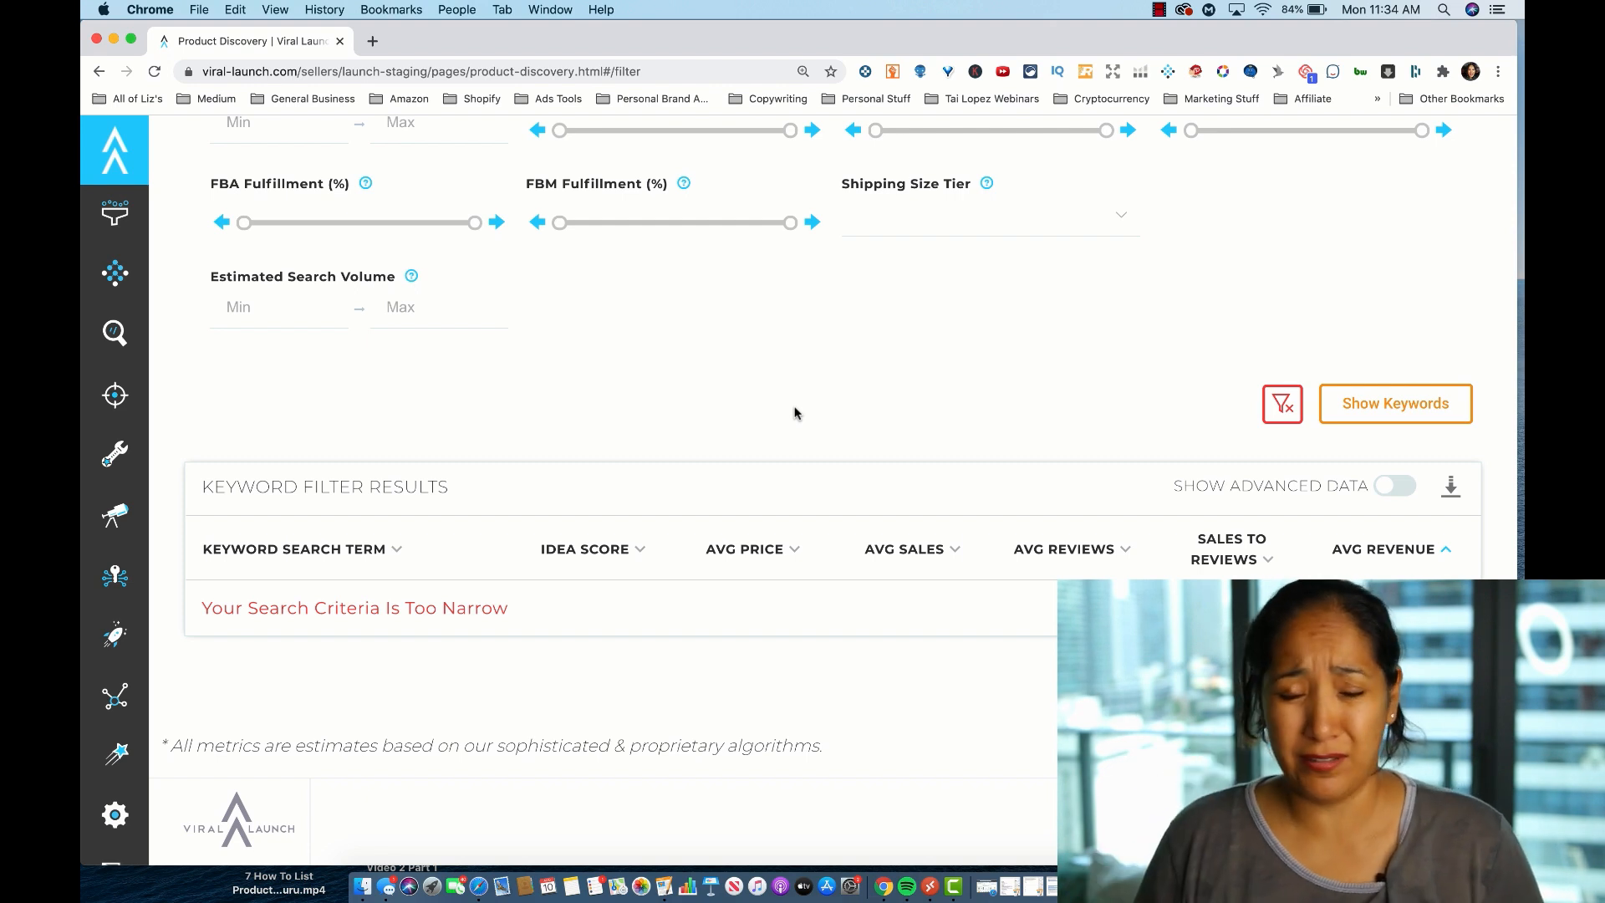
Open the Helium 10 dashboard in a new browser tab and go to its Black Box product research tool
left_click(372, 41)
left_click(369, 68)
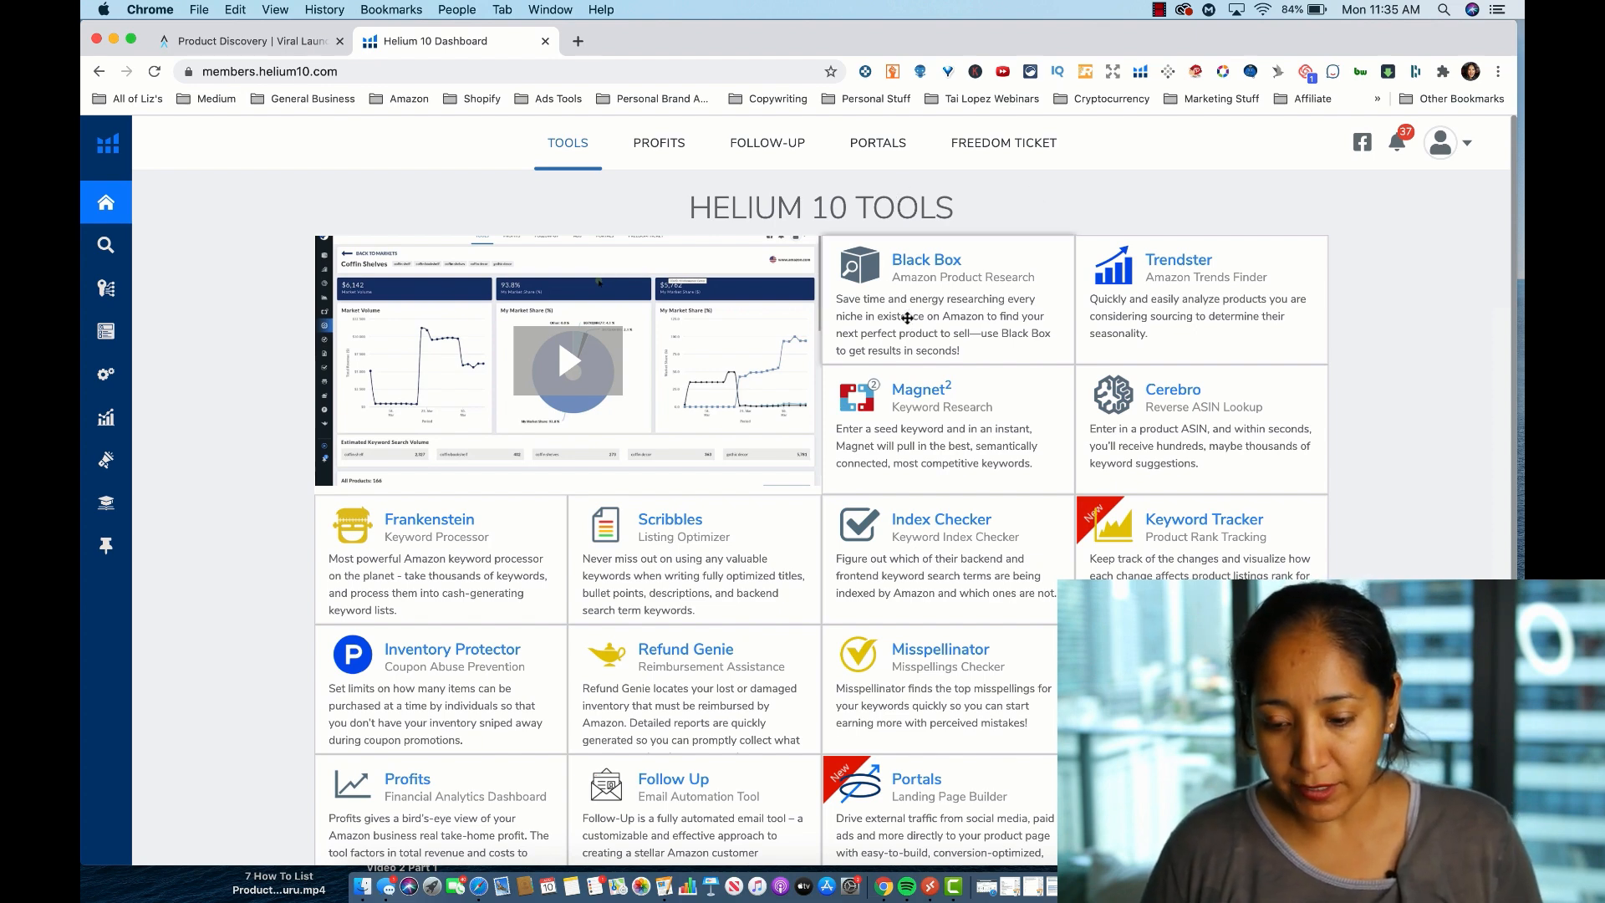
mouse_move(134, 330)
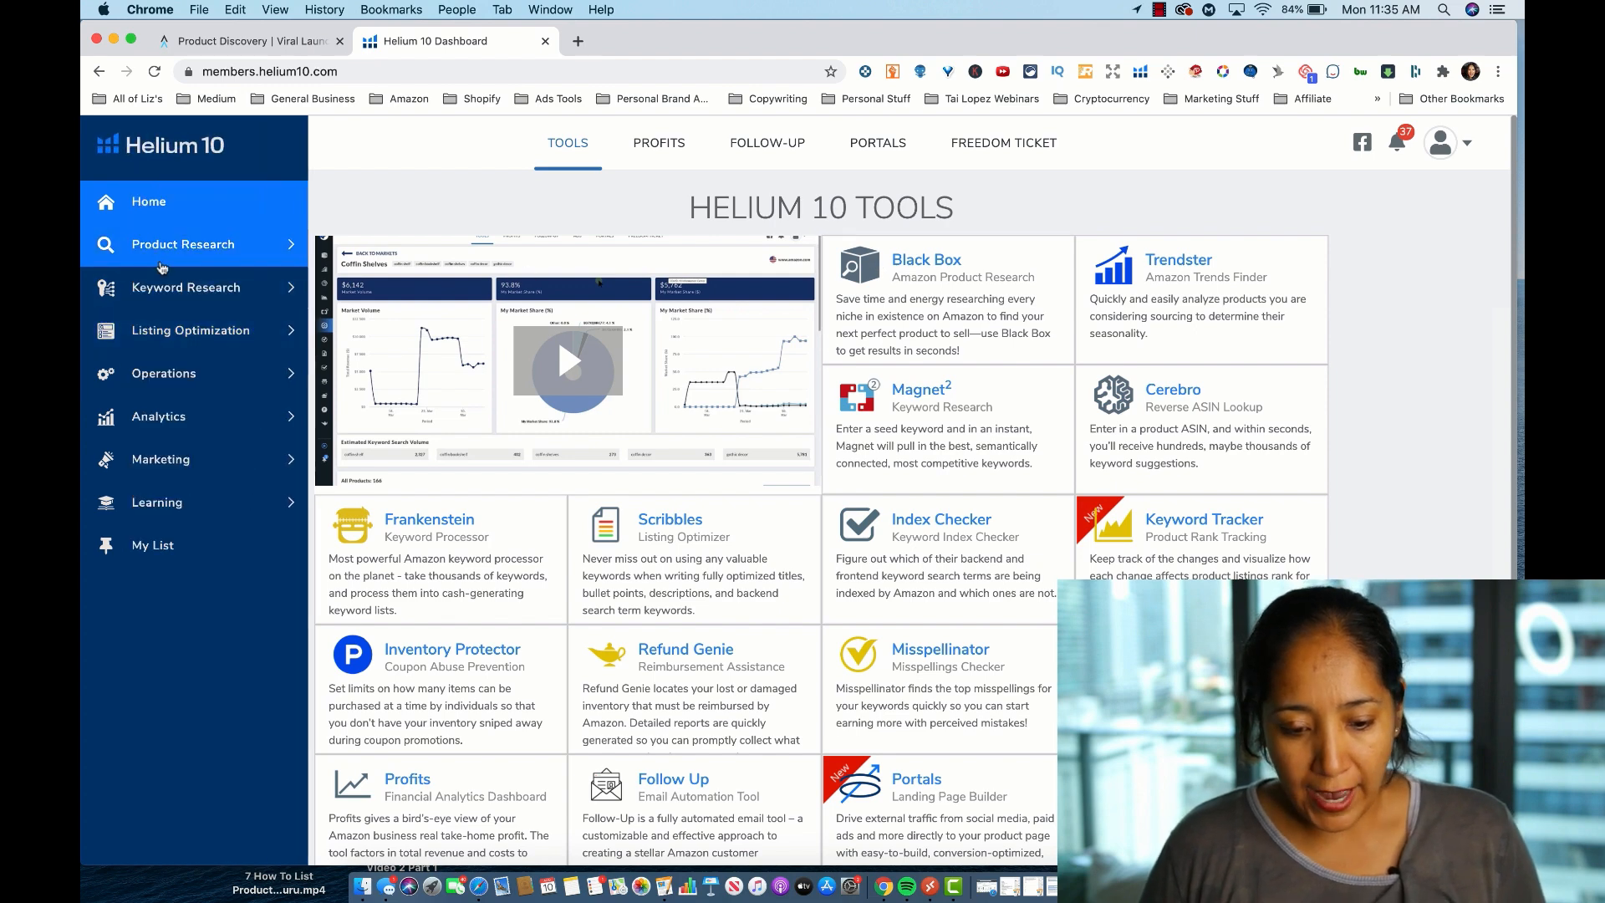
left_click(242, 244)
left_click(178, 286)
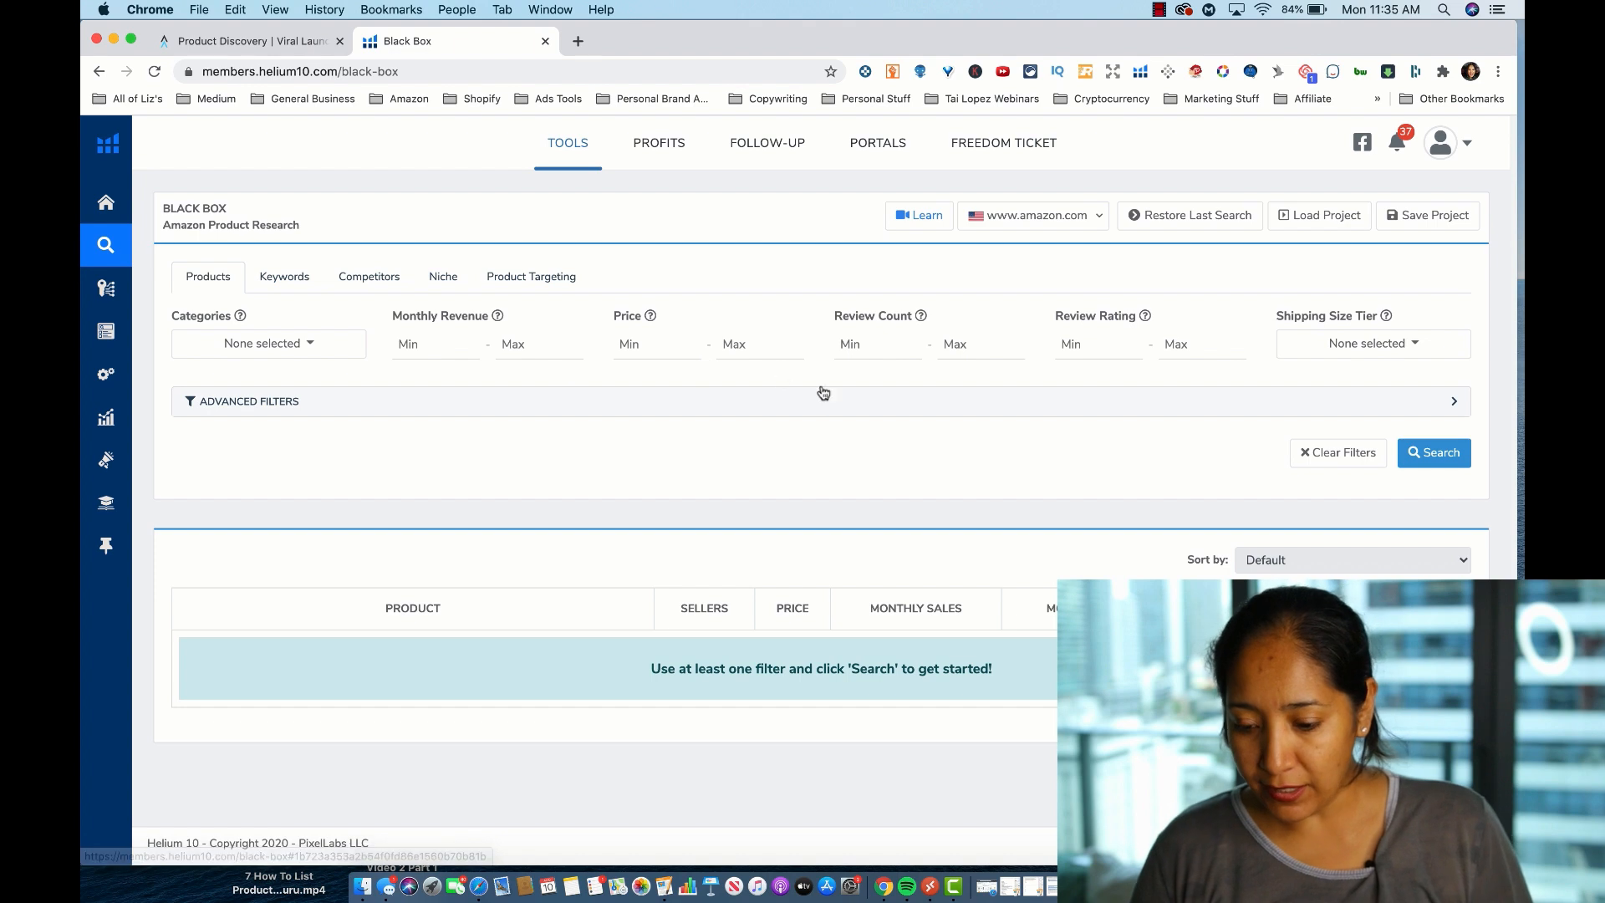
Limit the Black Box product search to the Books category
left_click(255, 341)
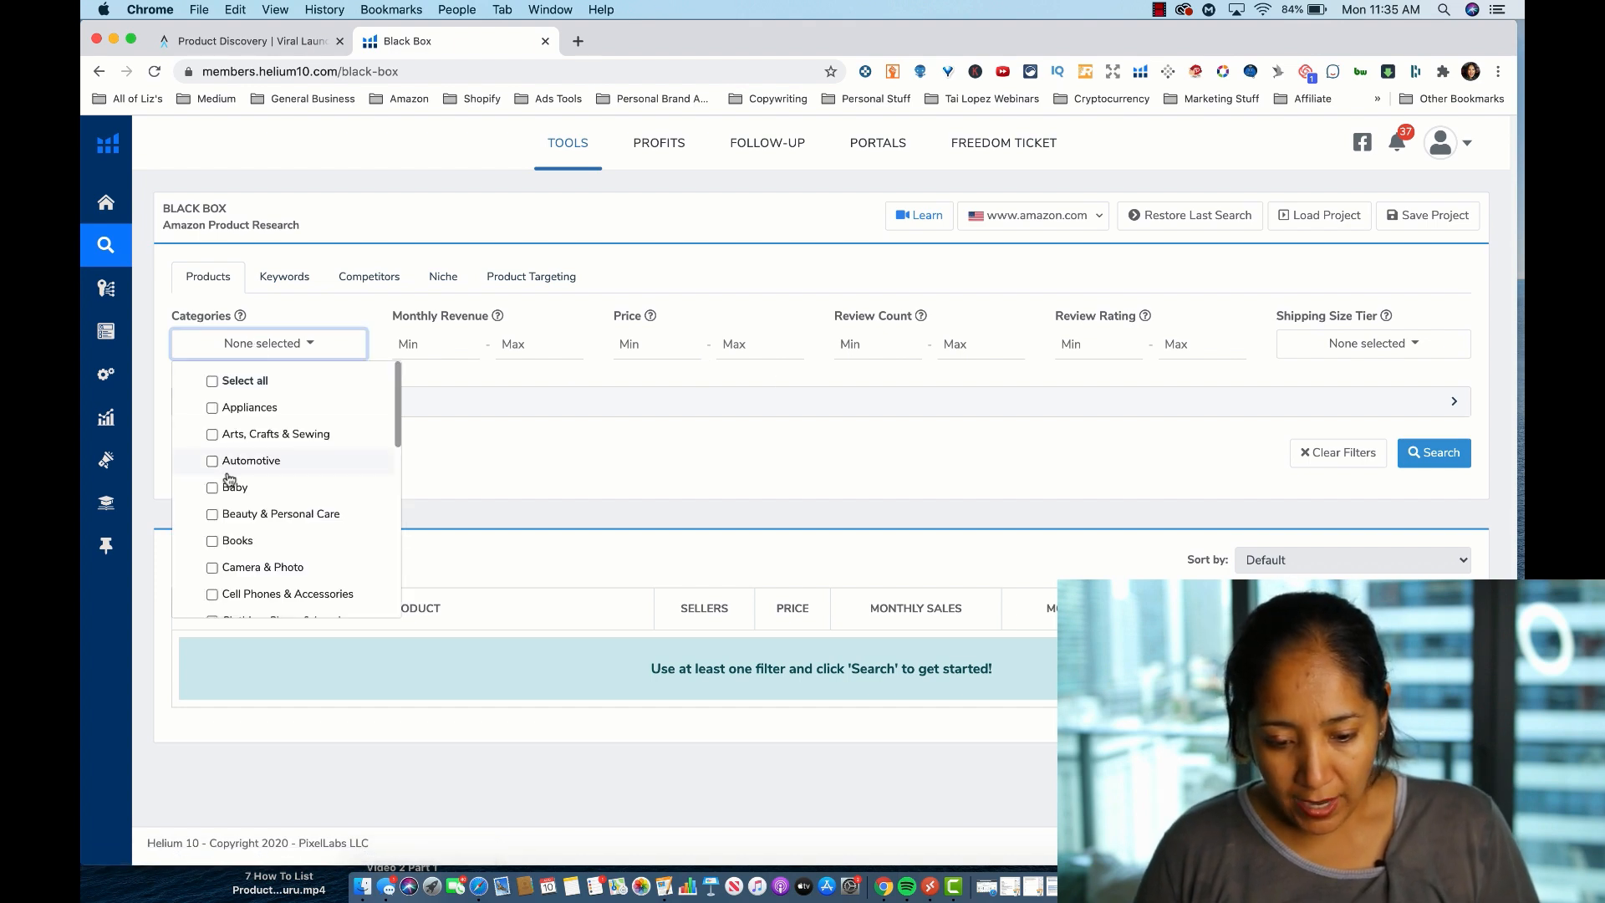
left_click(213, 543)
left_click(542, 490)
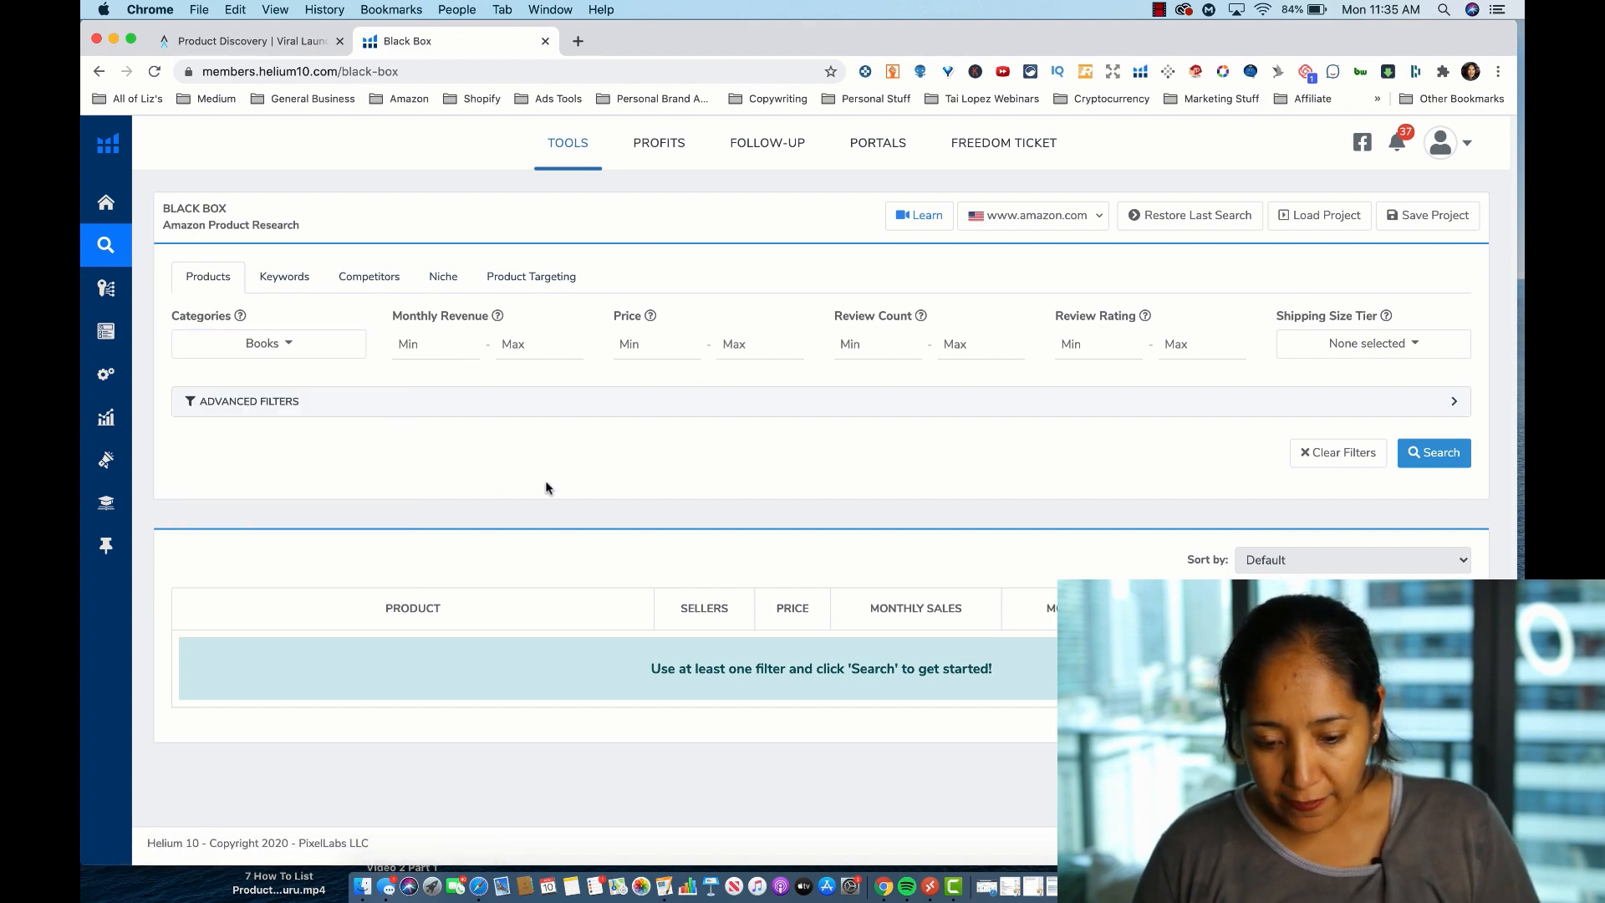
In the advanced filters, set Best Sales Period to October 2019 and Title Keyword Search to "halloween", and run the search
left_click(745, 405)
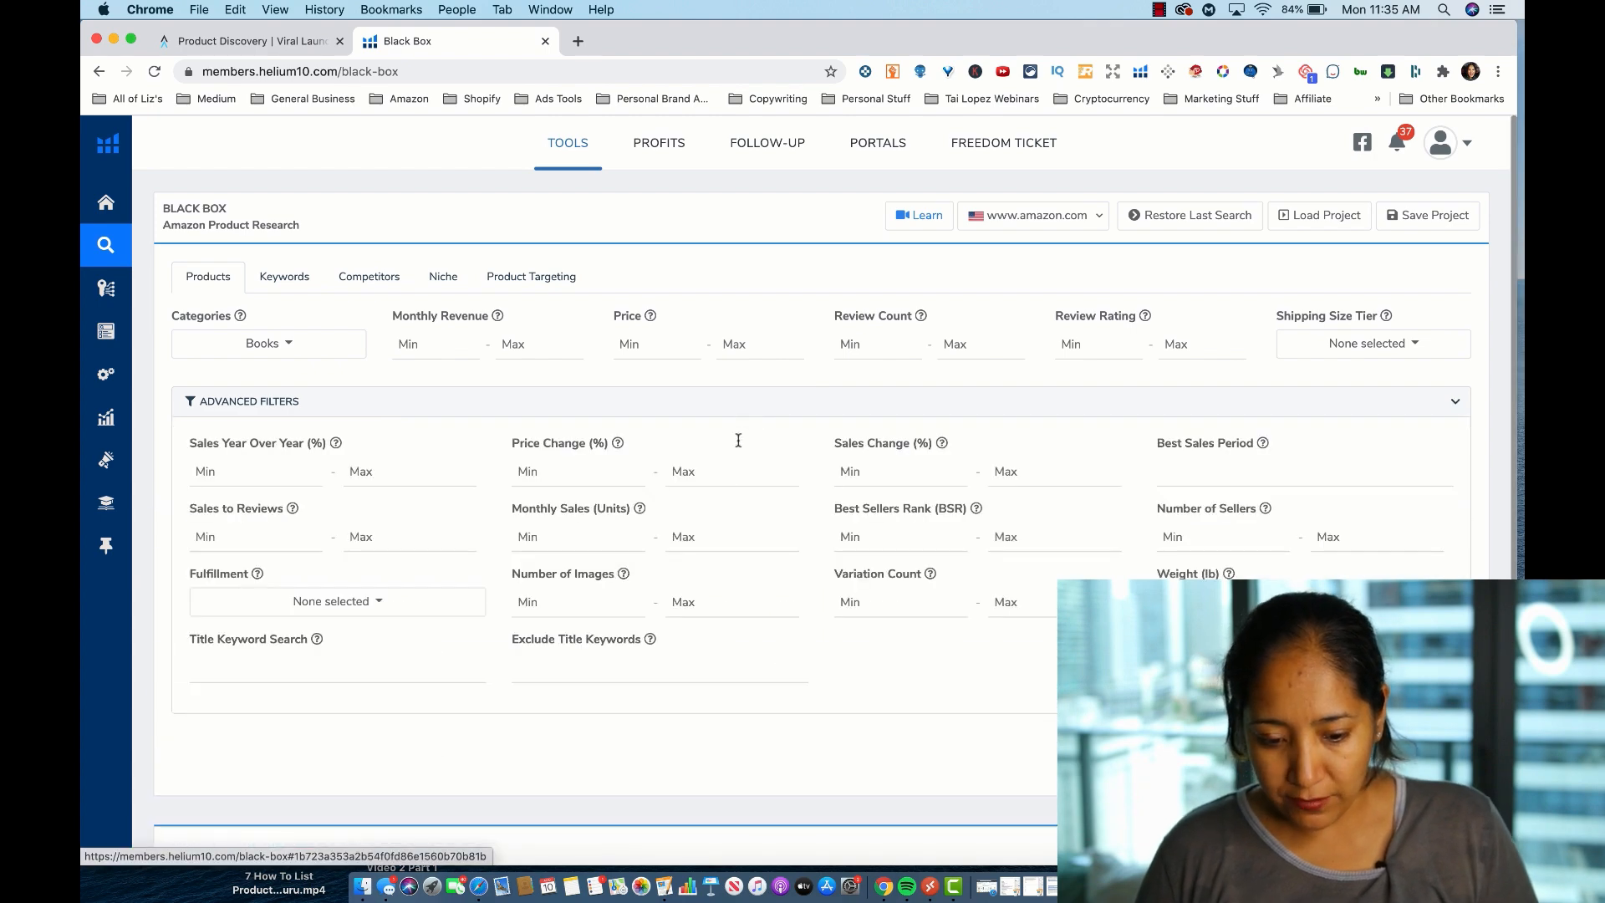
scroll(733, 487, "down", 1)
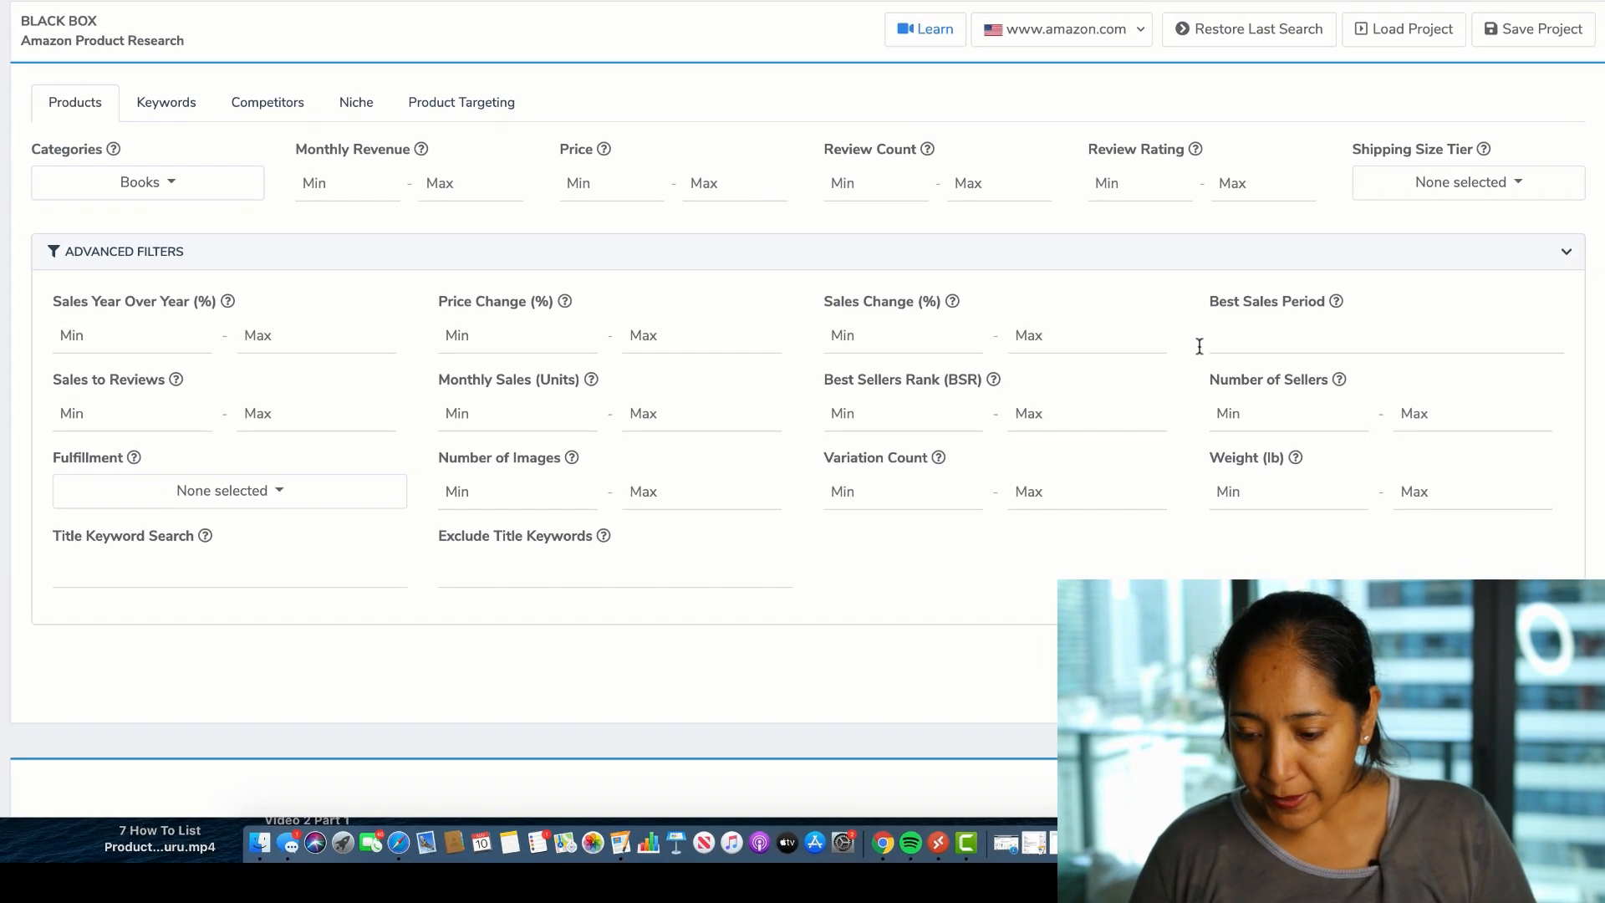
left_click(1268, 335)
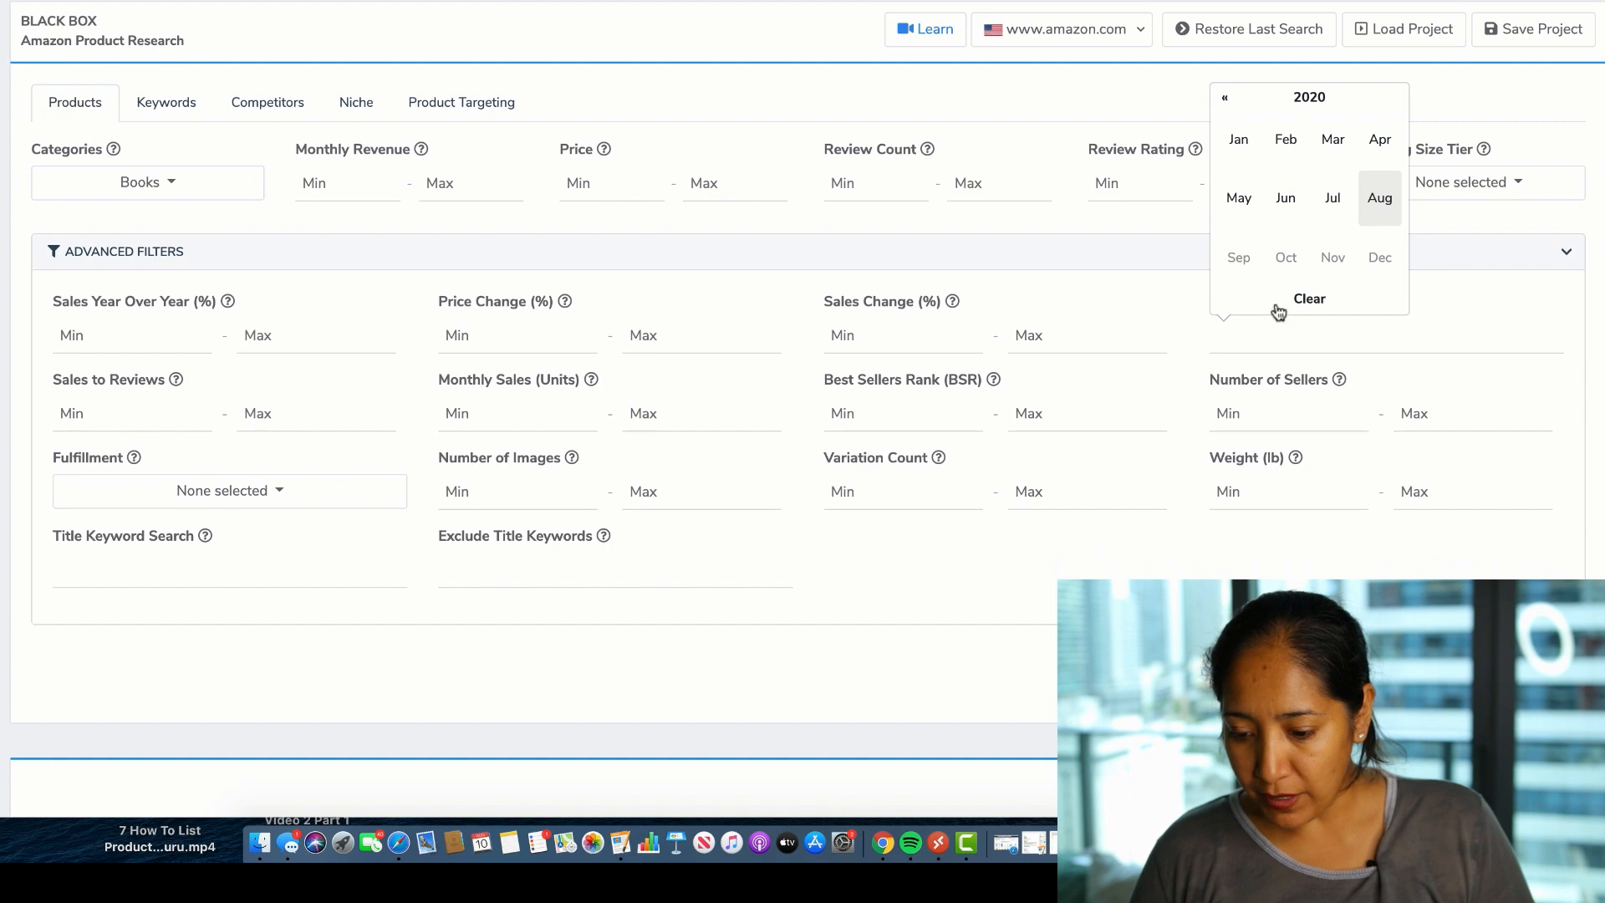
left_click(1224, 97)
left_click(1283, 254)
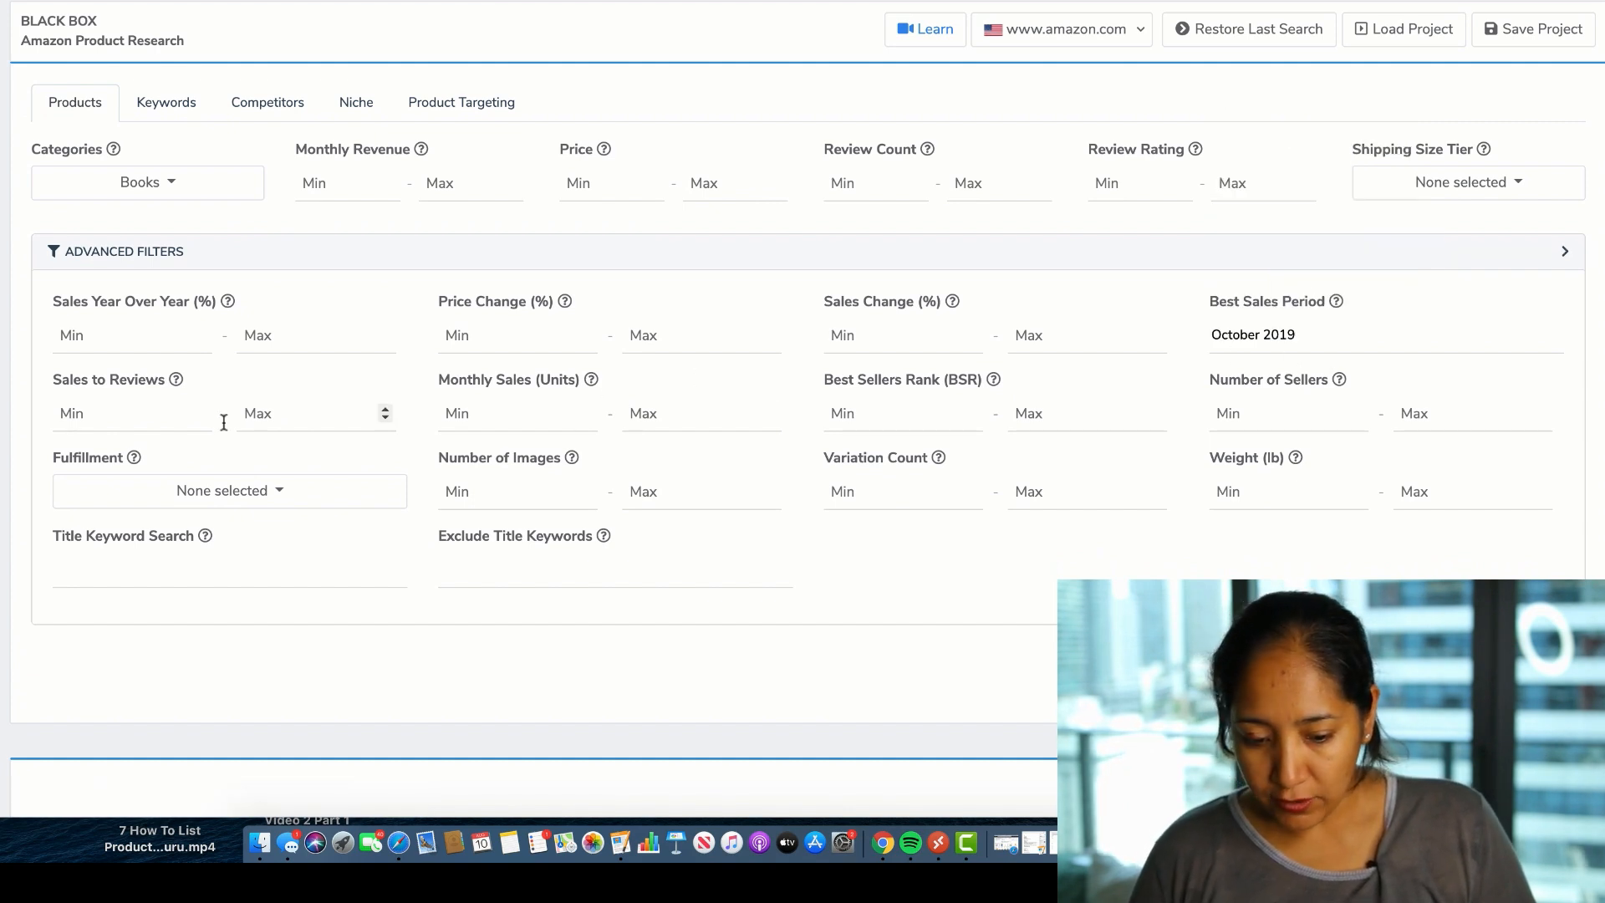
left_click(130, 574)
type("halloween")
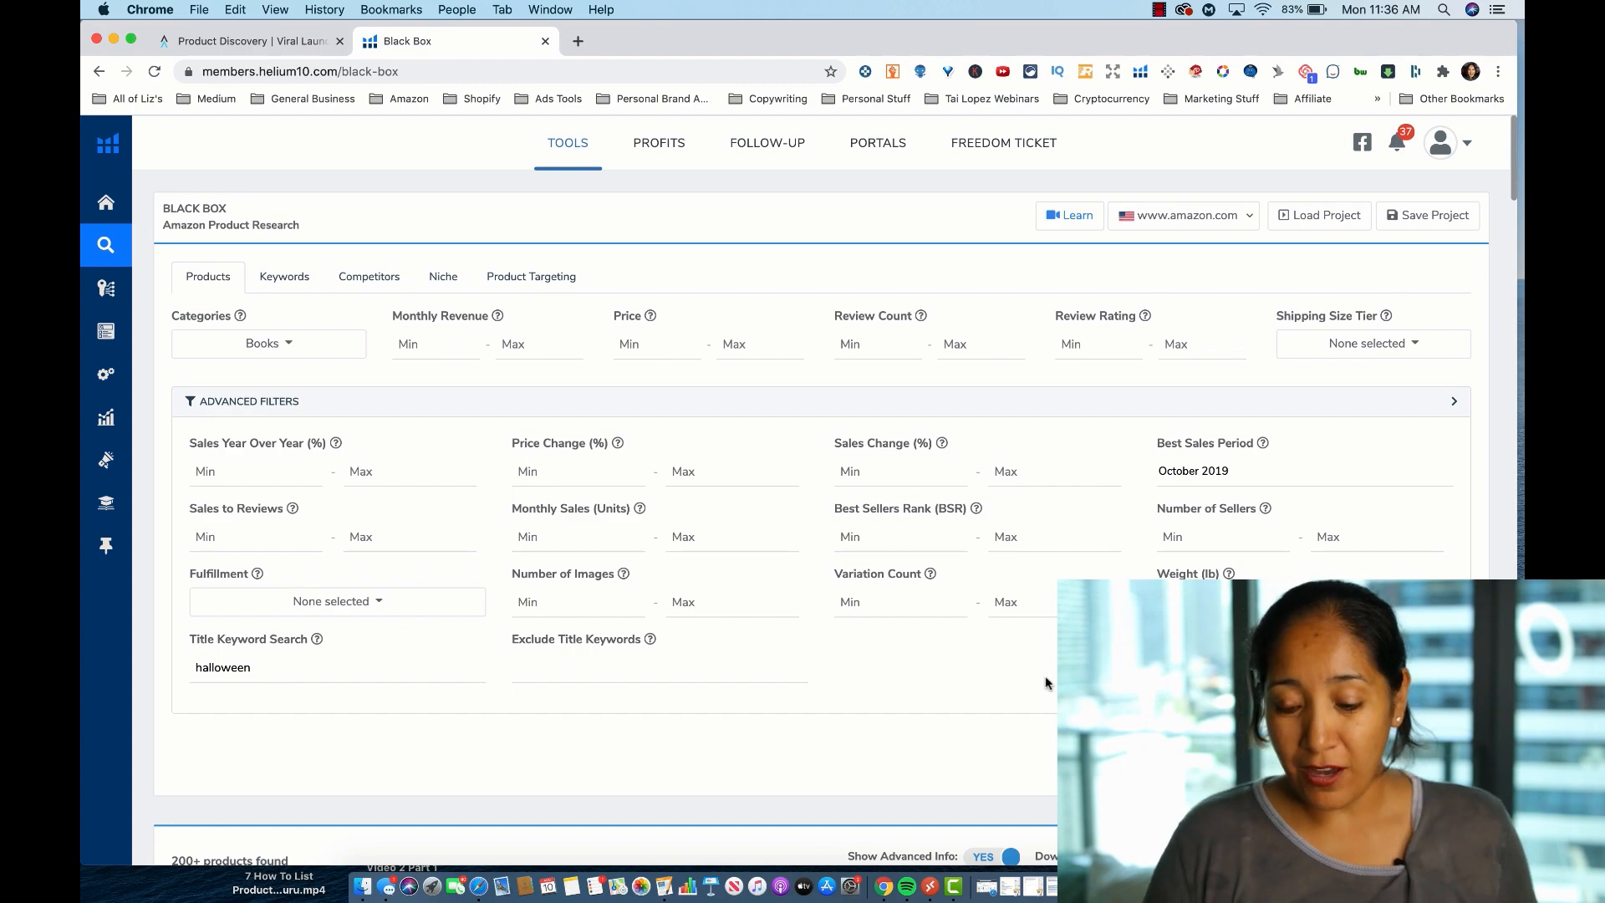
Sort the Halloween book results by monthly revenue, highest first
scroll(987, 685, "down", 6)
scroll(986, 679, "down", 1)
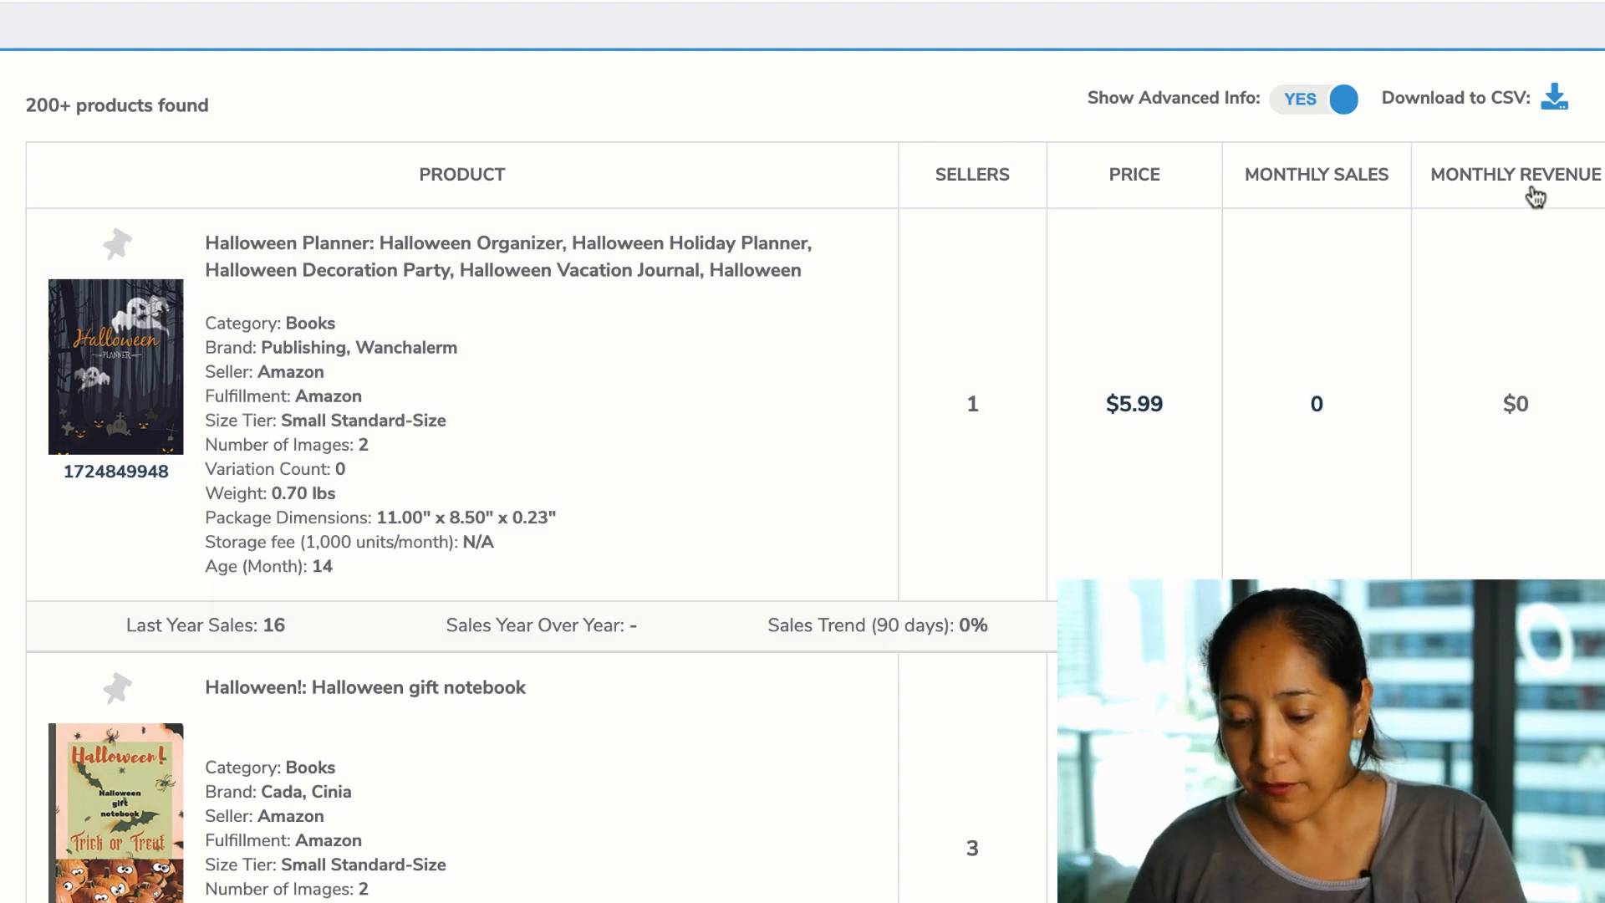
left_click(1534, 196)
scroll(1471, 398, "down", 9)
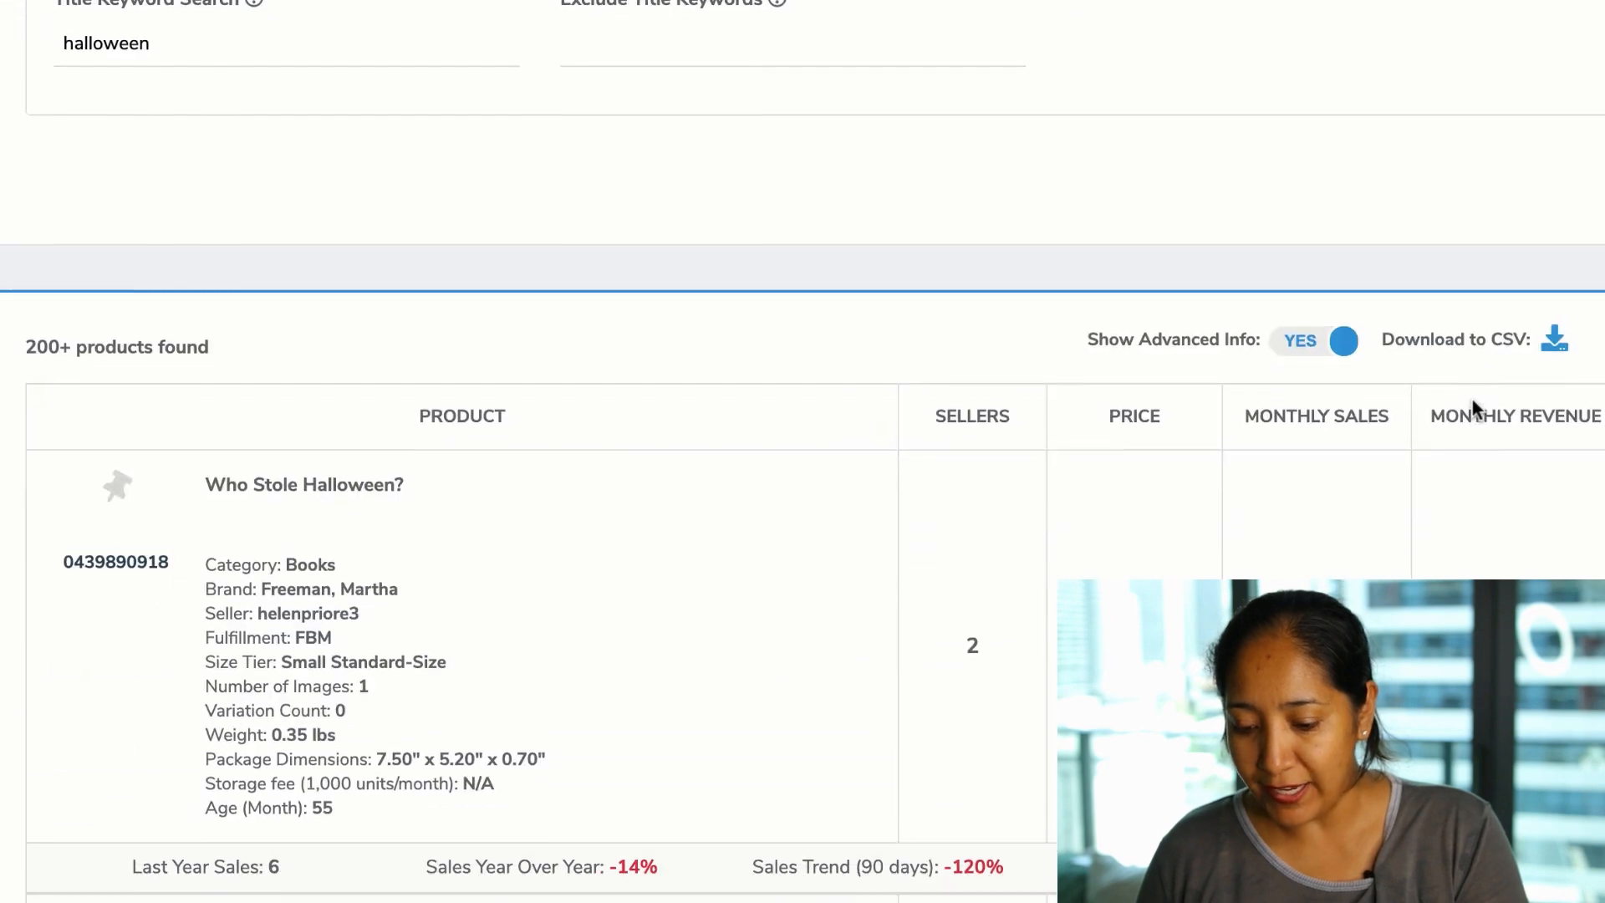
left_click(1500, 407)
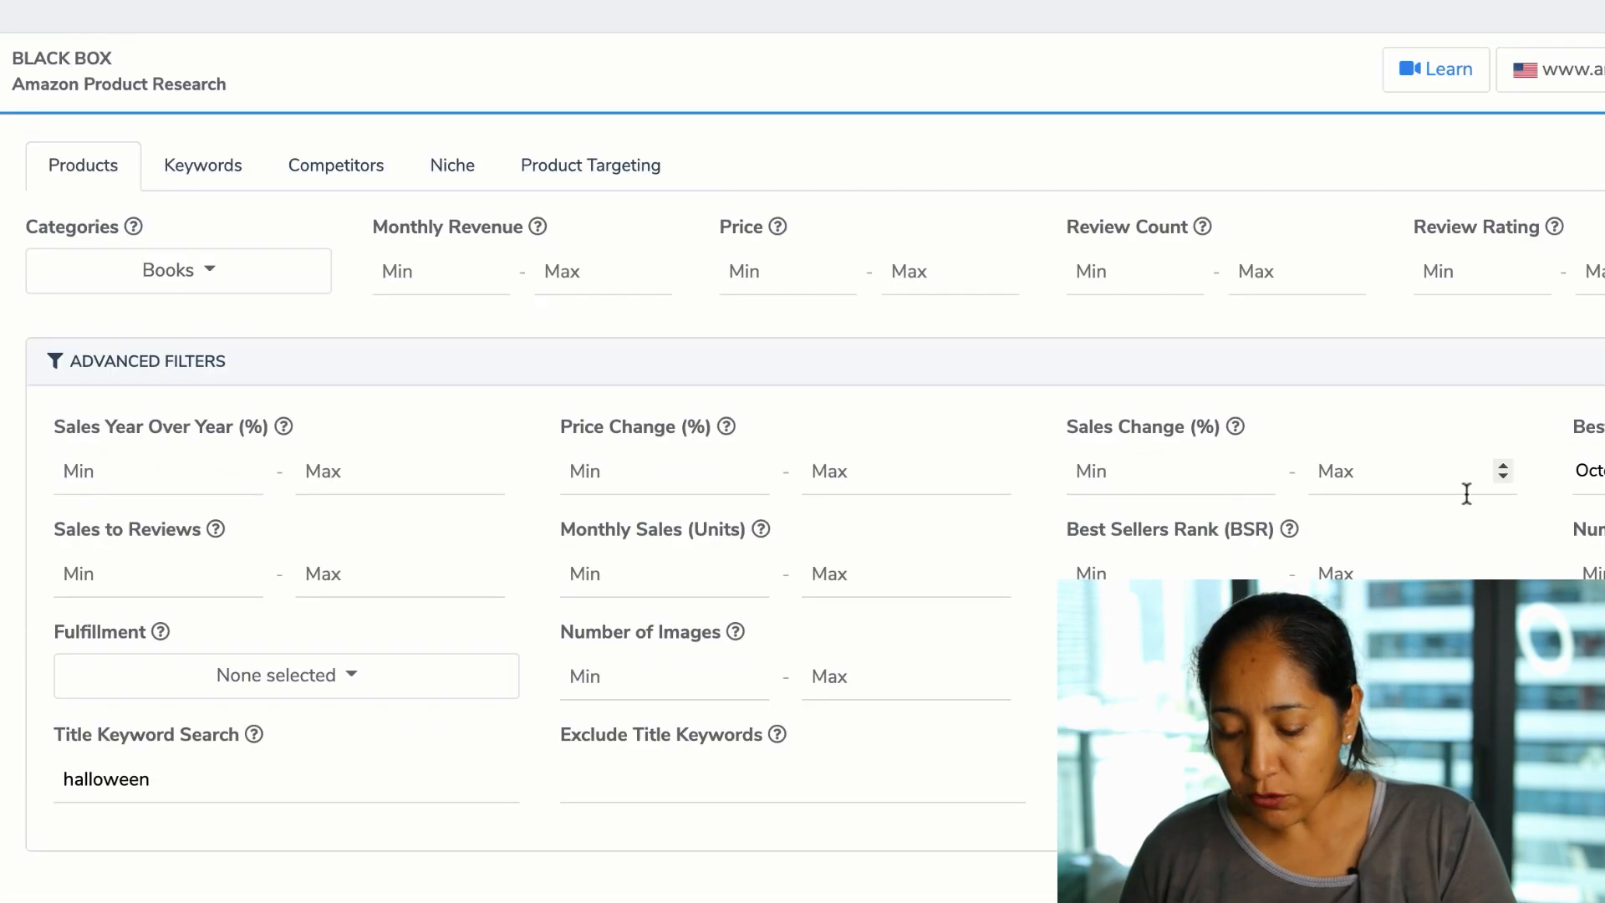
scroll(1467, 494, "down", 9)
scroll(1529, 514, "down", 1)
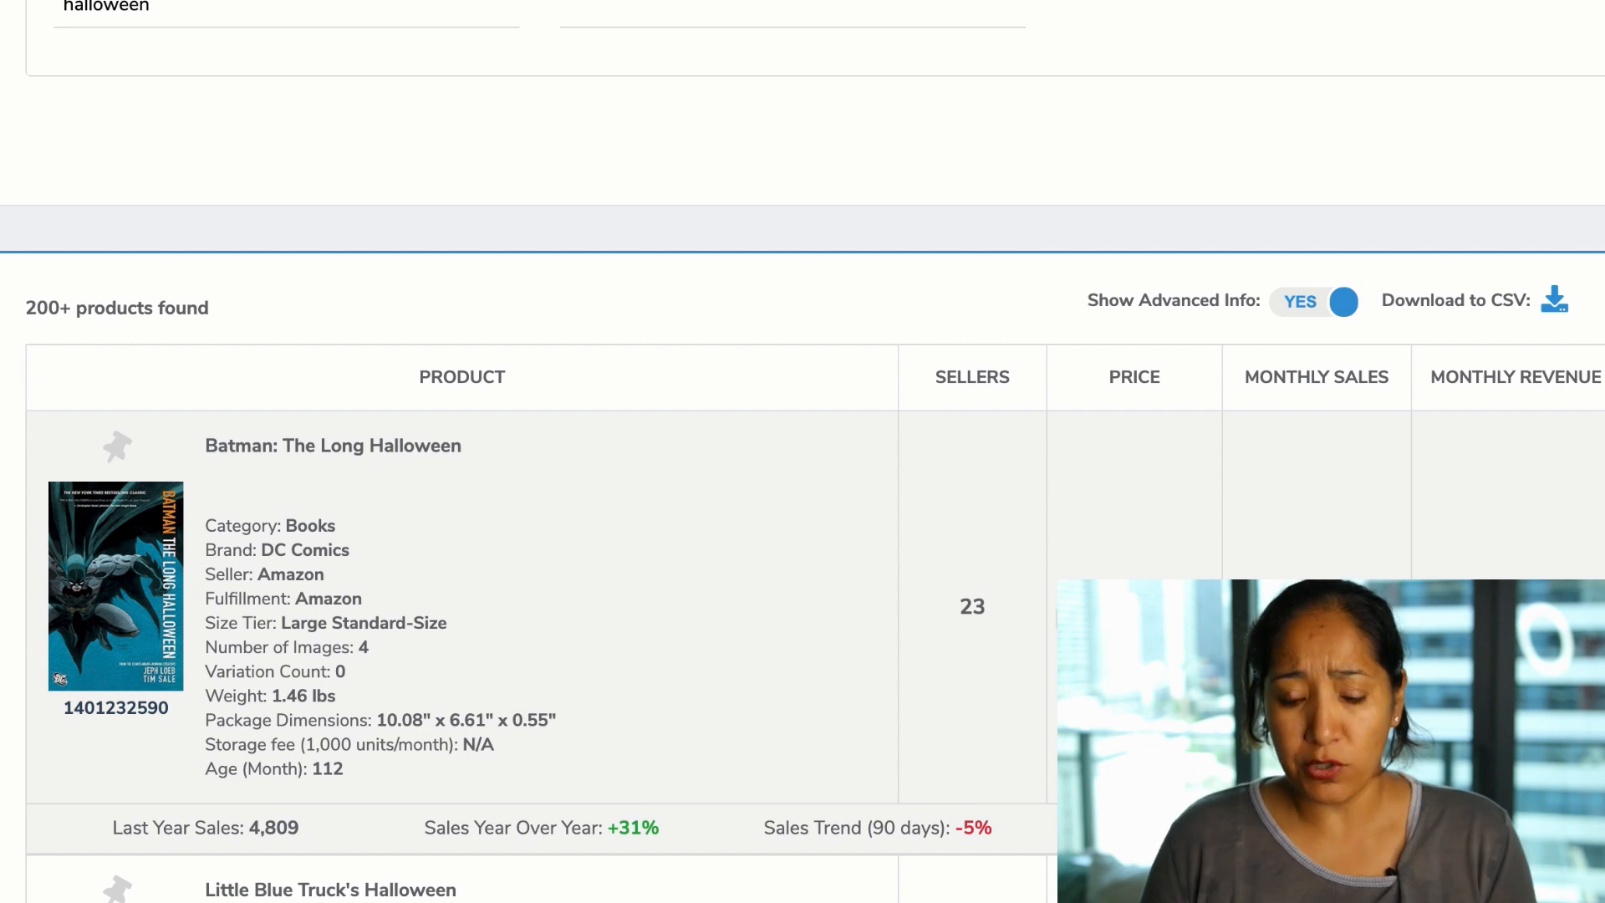
Examine the highest-revenue Halloween books, comparing sellers, price, monthly sales, last year's sales and sales trends
scroll(1051, 620, "down", 1)
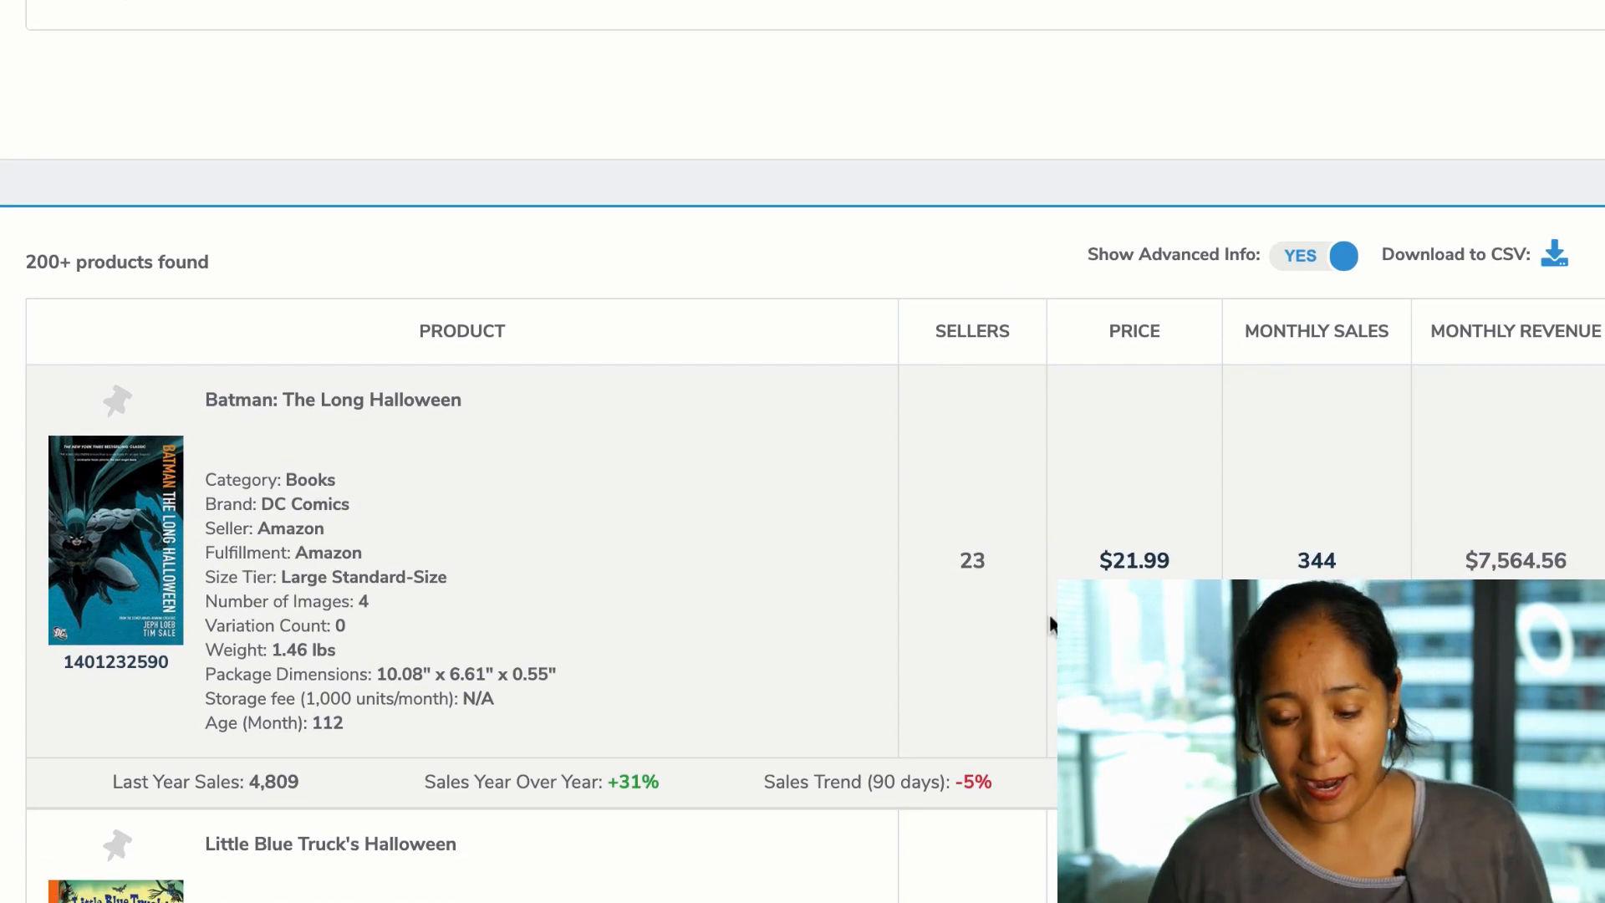
scroll(1051, 622, "down", 5)
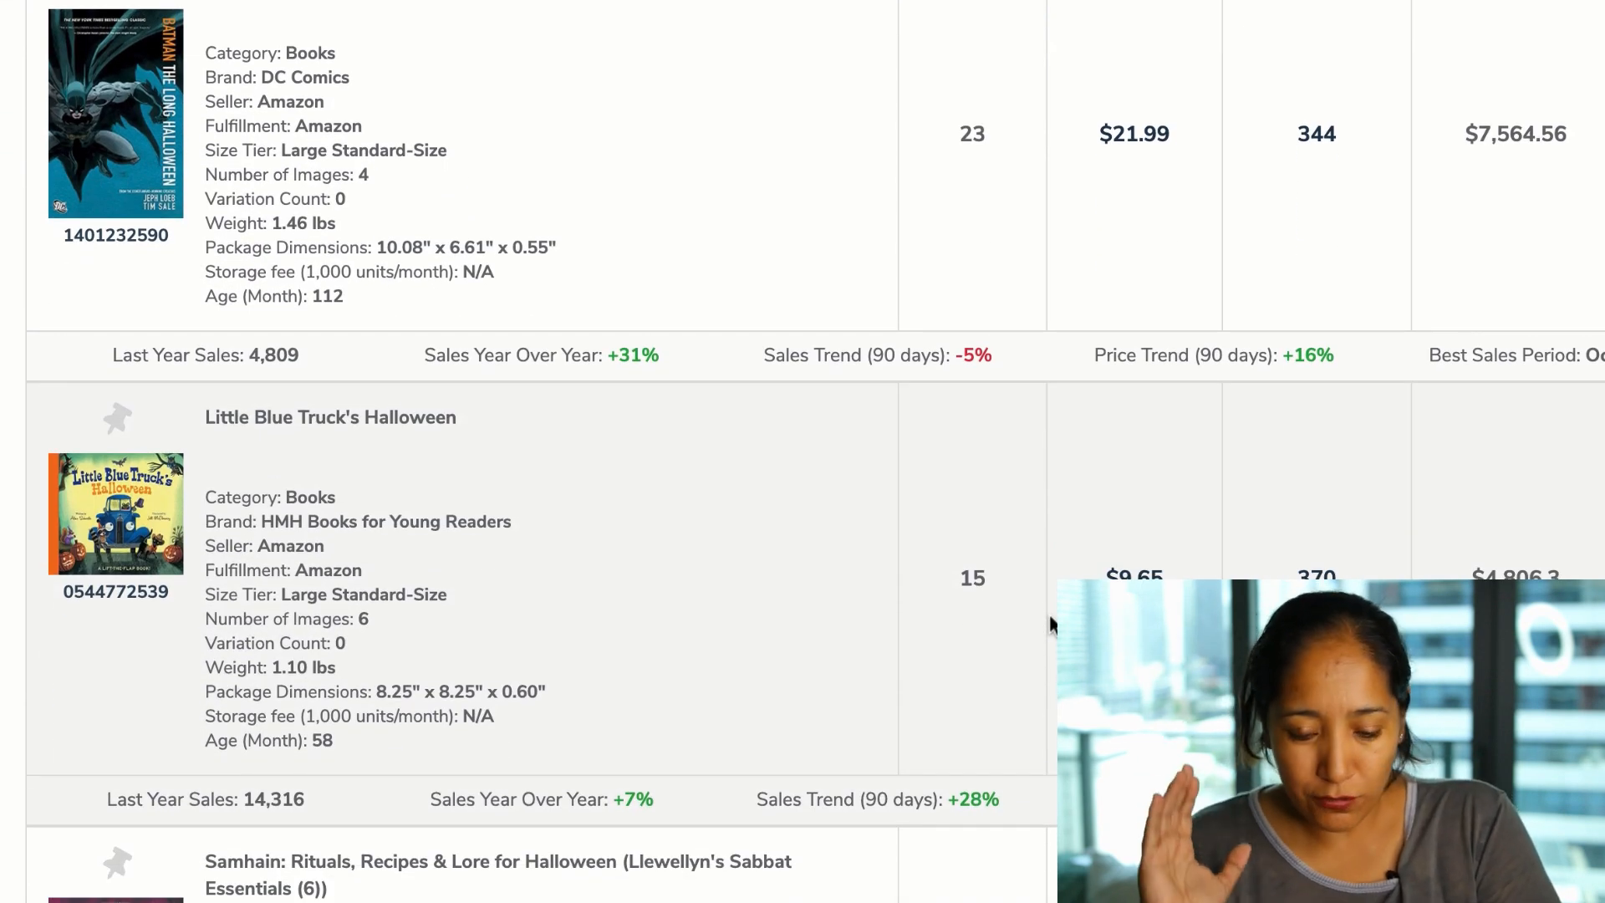
scroll(965, 633, "down", 1)
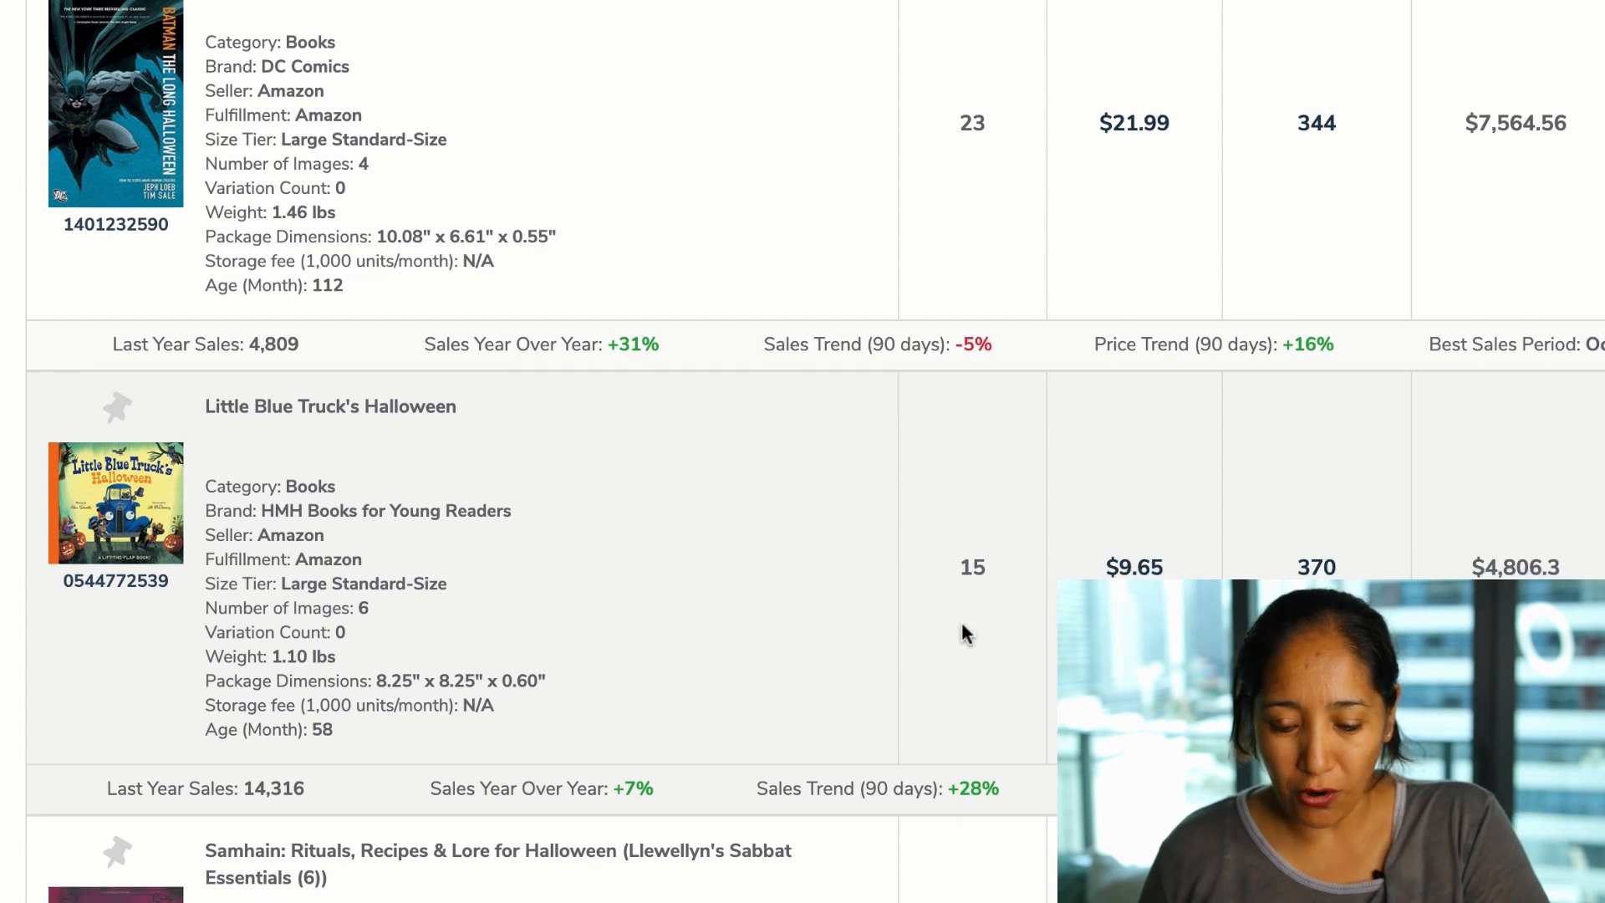
scroll(864, 501, "down", 2)
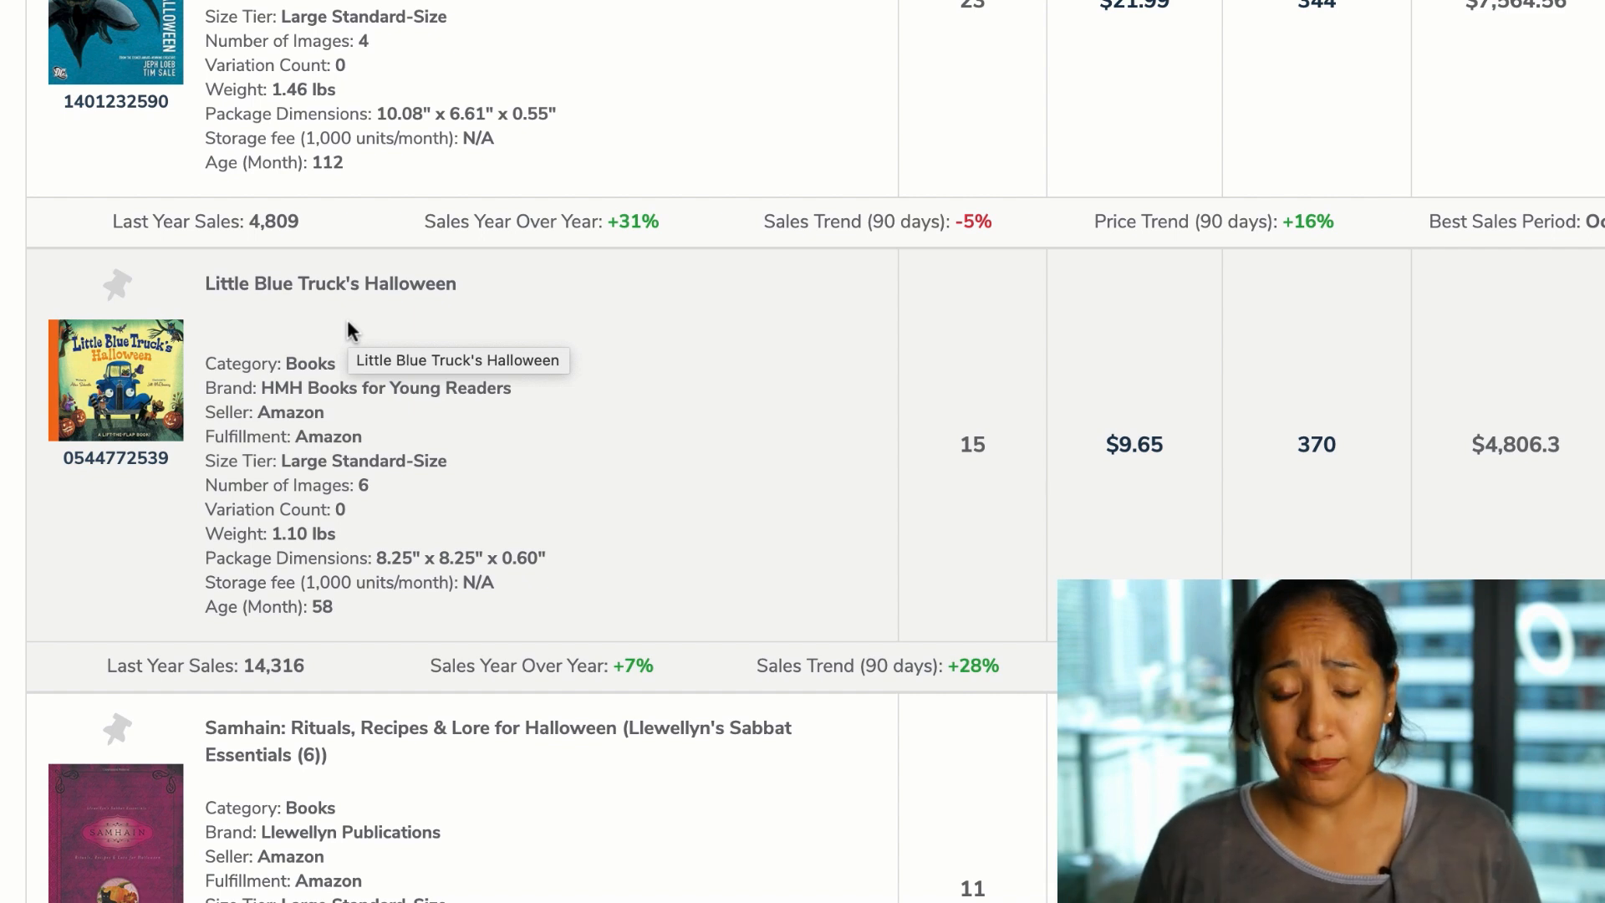
scroll(347, 320, "down", 3)
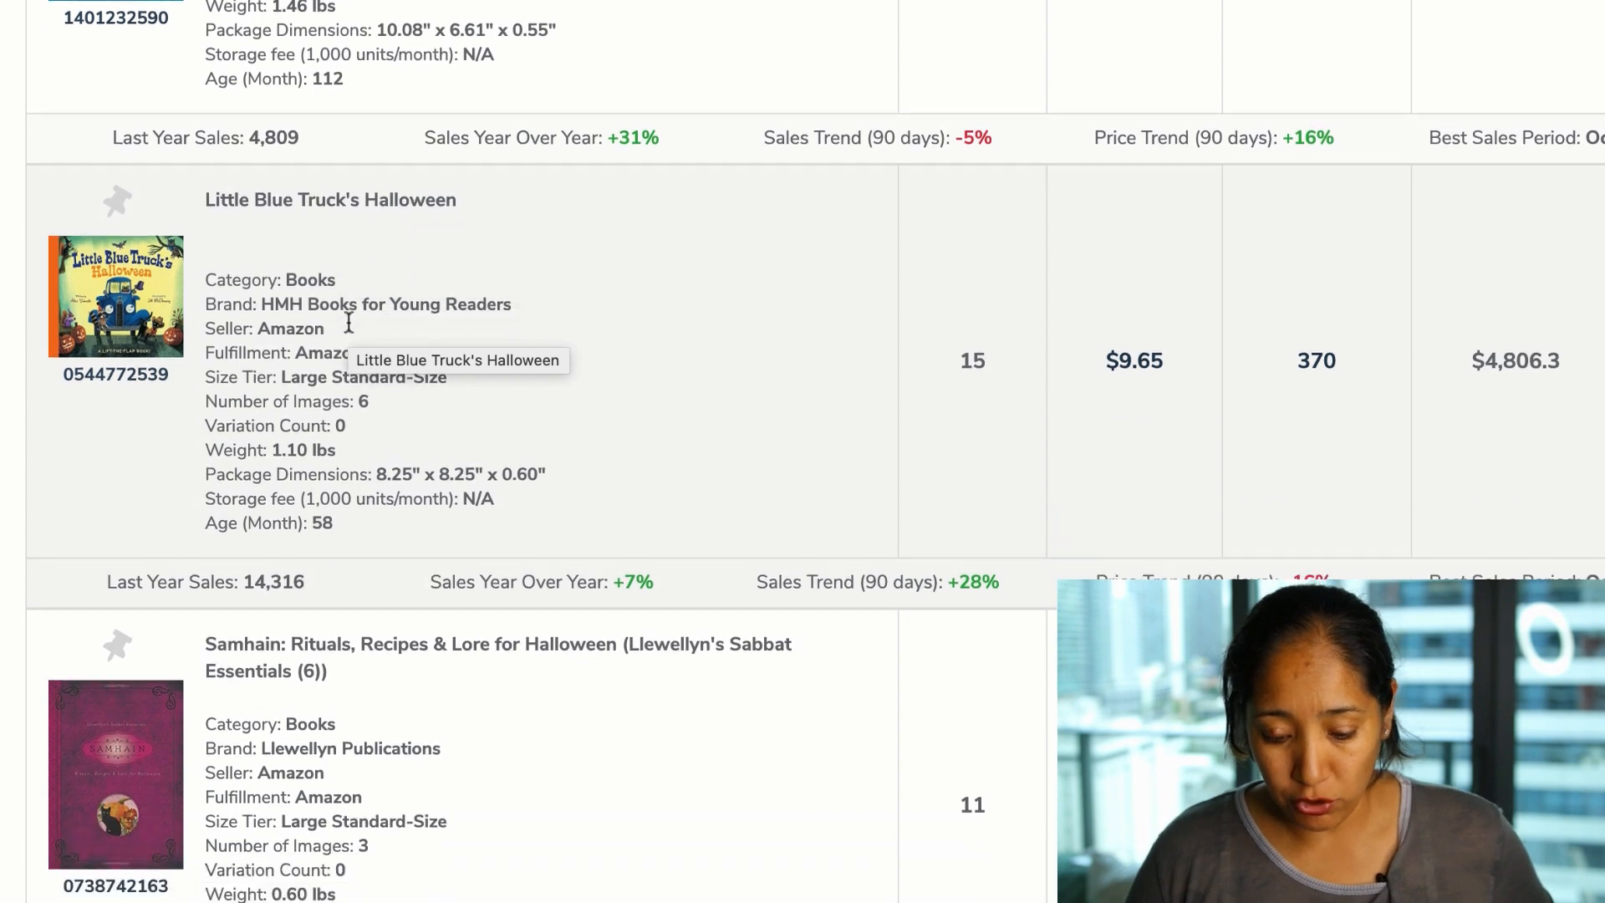
scroll(470, 648, "down", 8)
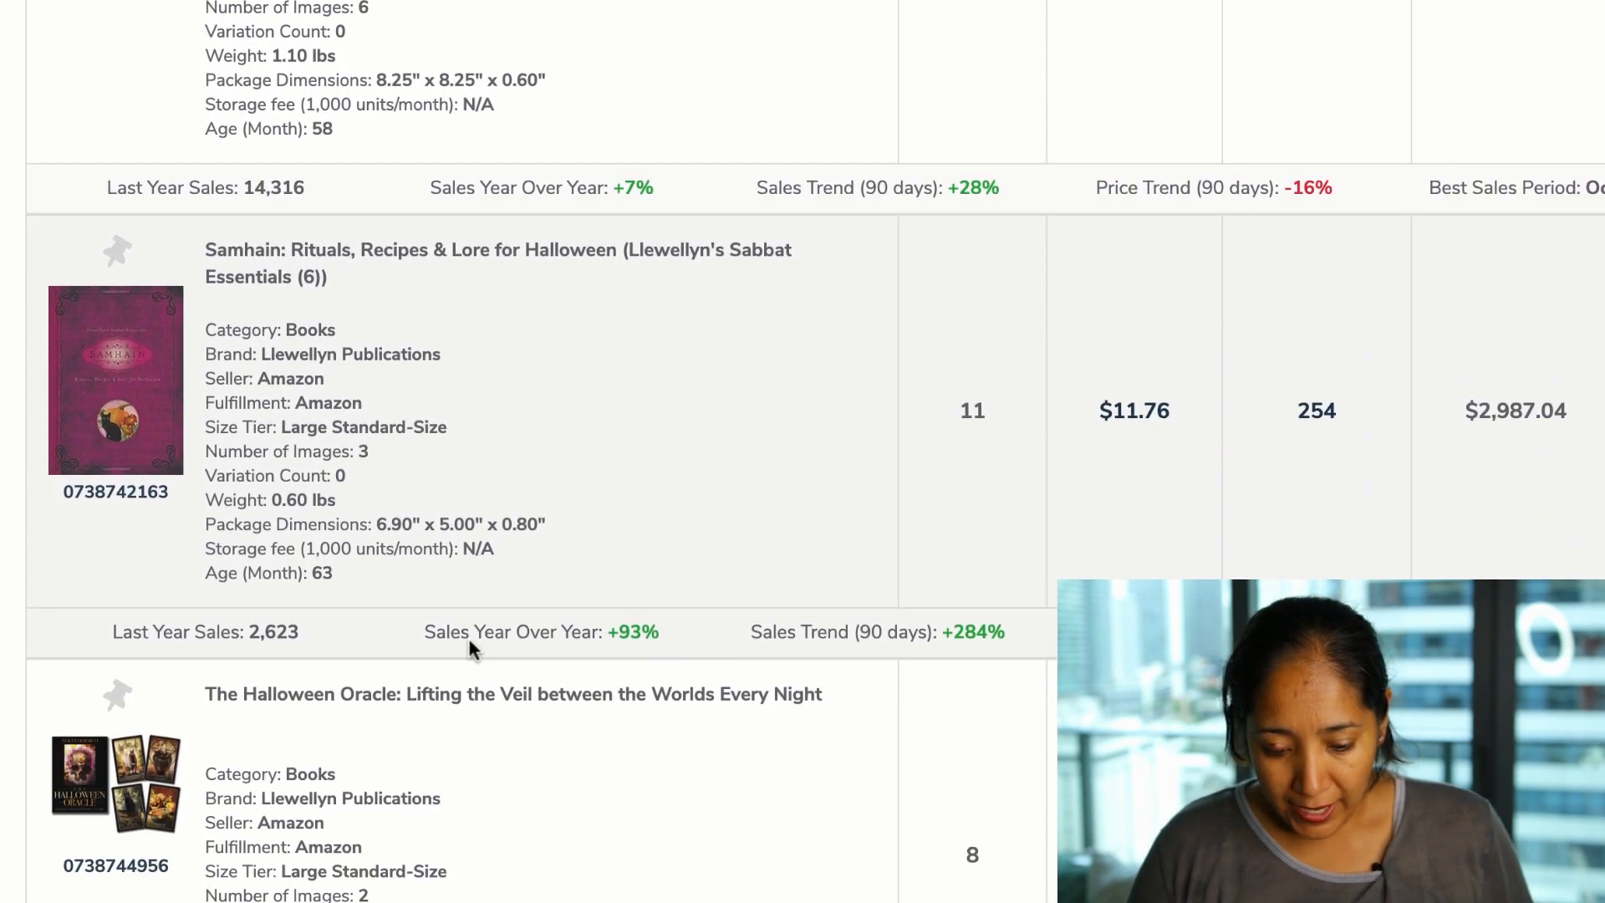
scroll(468, 639, "down", 6)
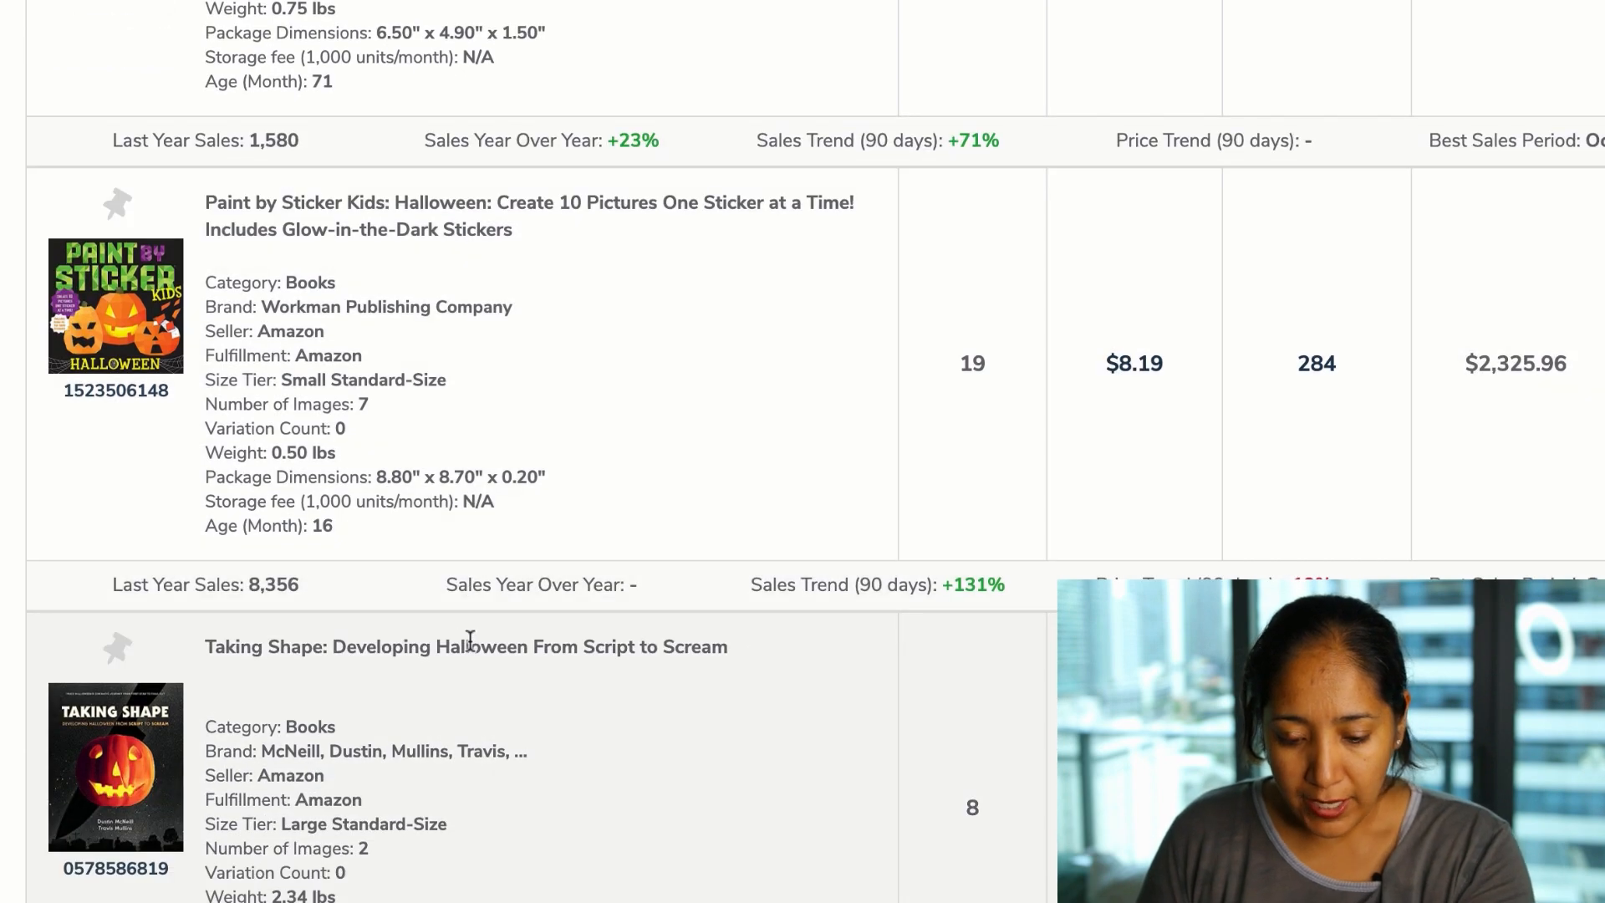
scroll(517, 787, "down", 4)
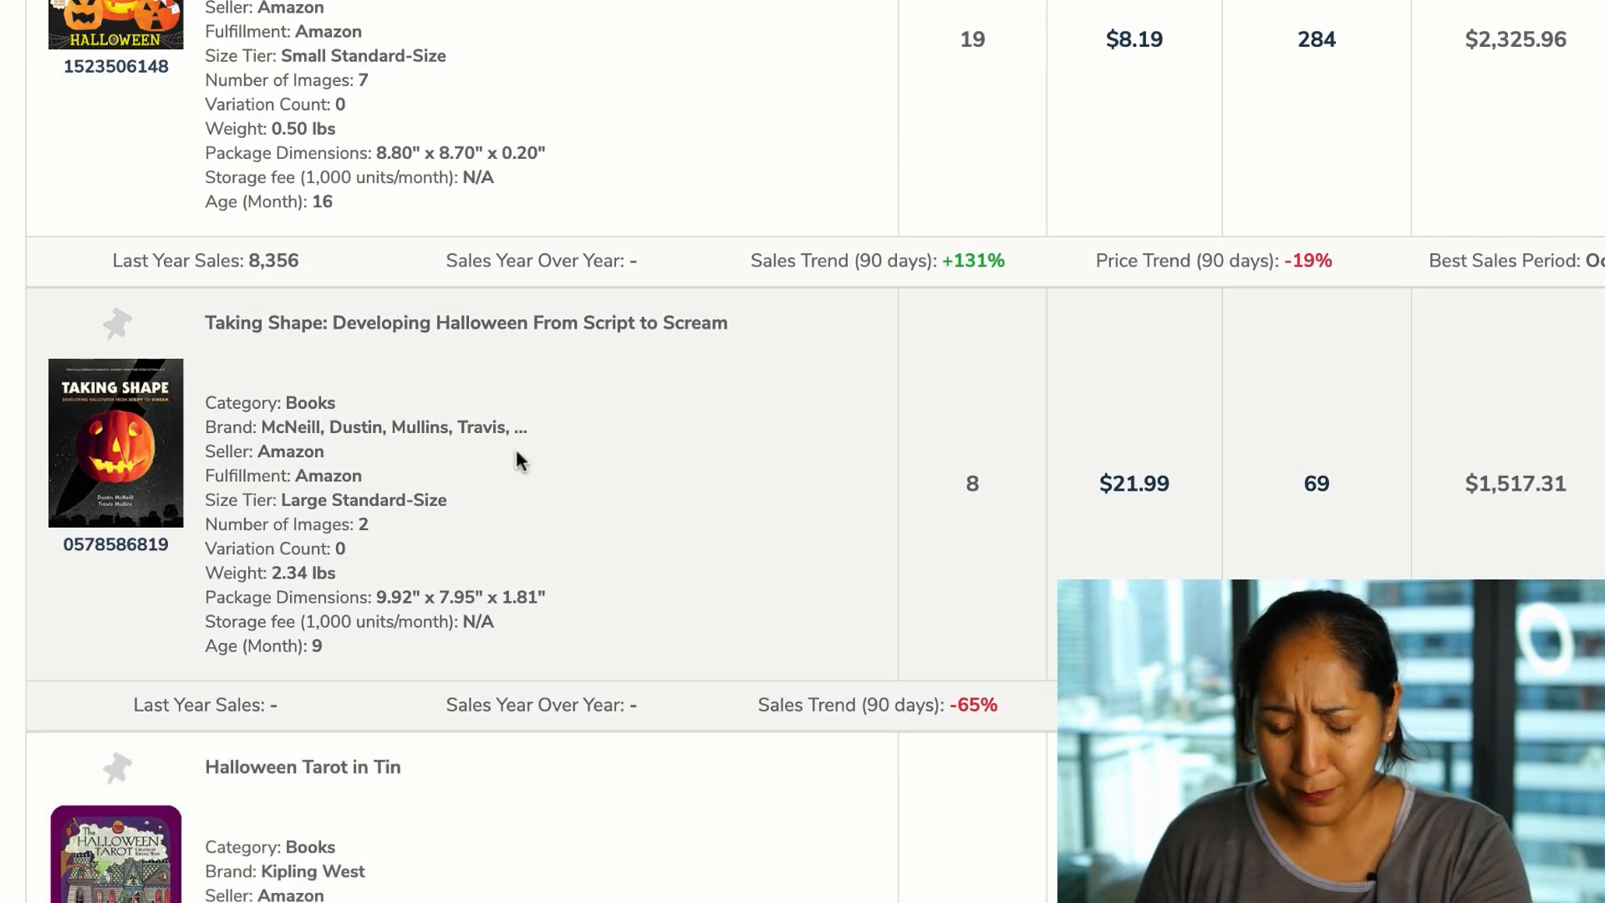
scroll(515, 655, "down", 2)
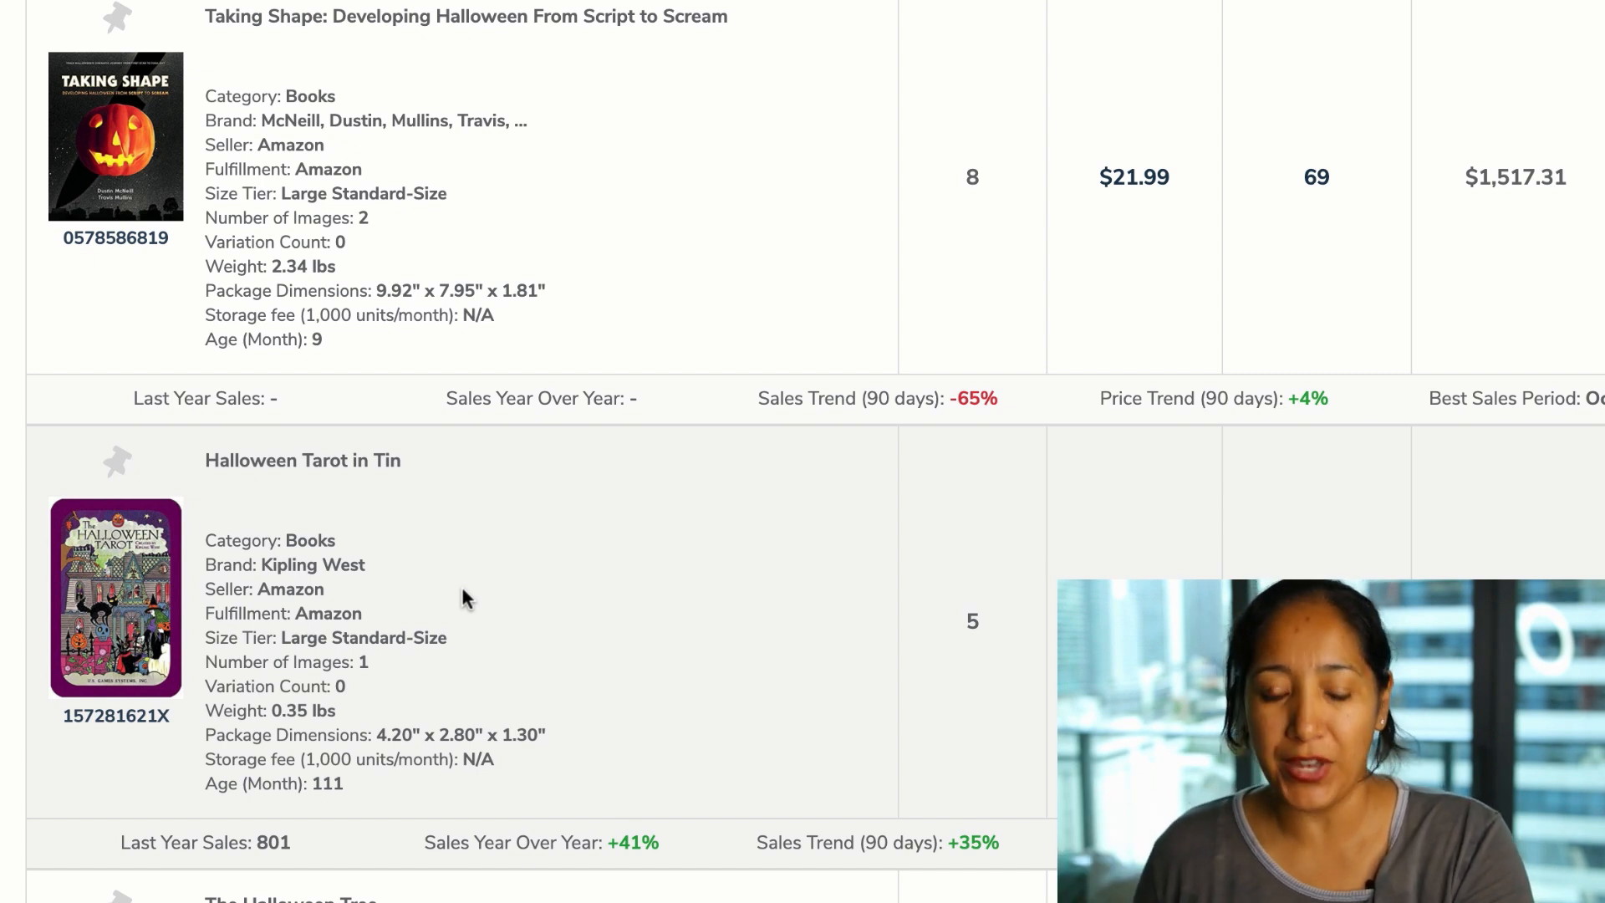
scroll(464, 595, "down", 3)
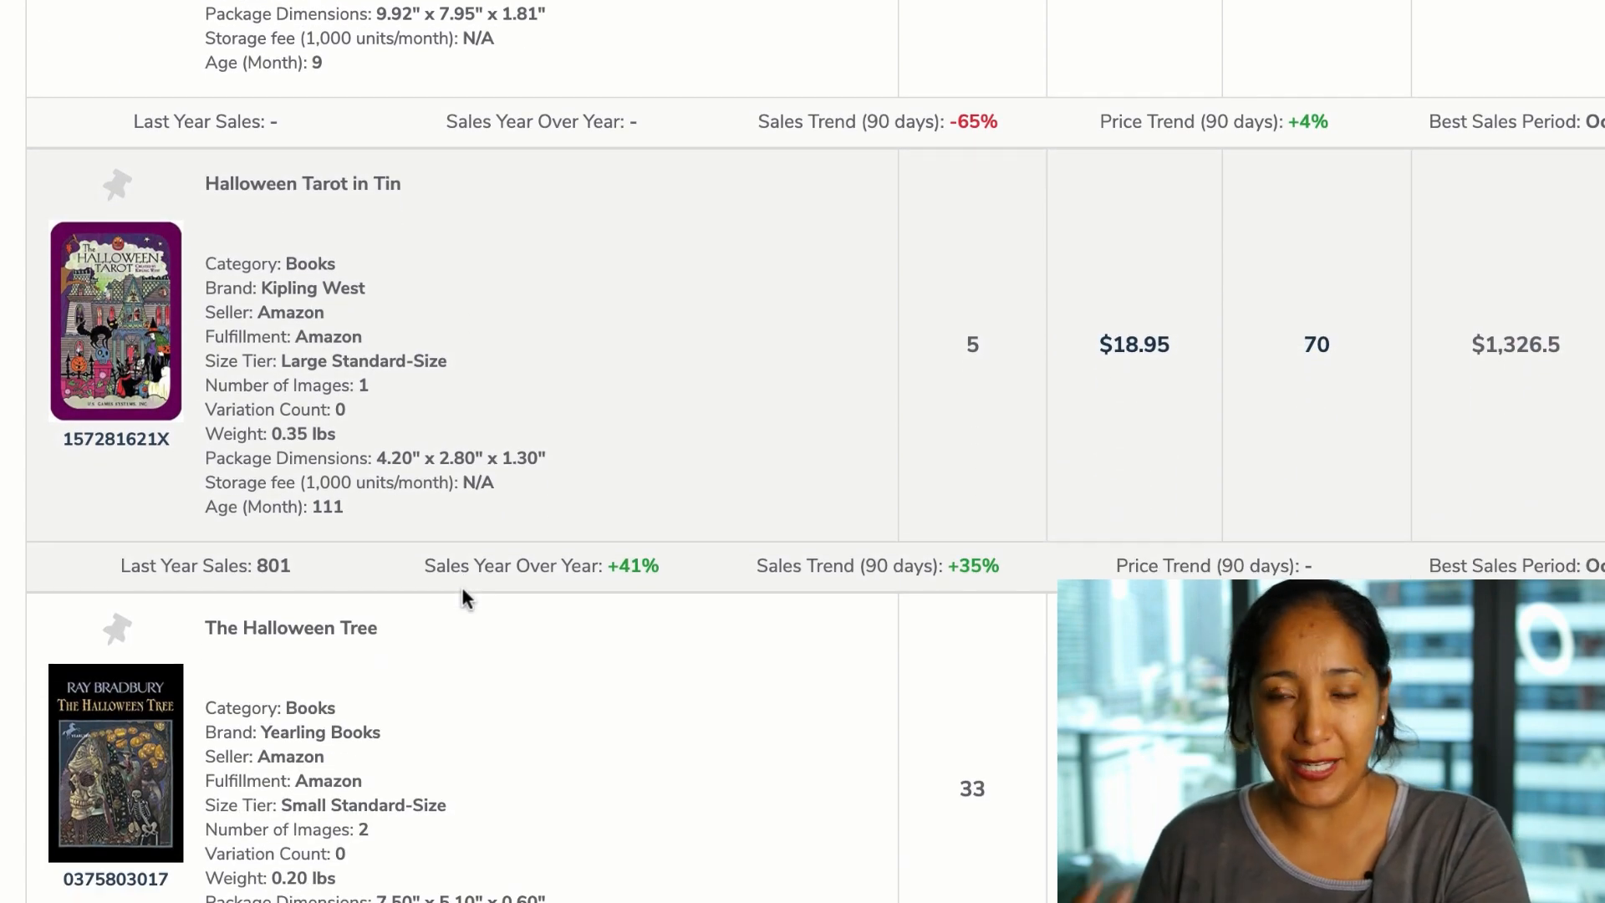
scroll(464, 597, "down", 5)
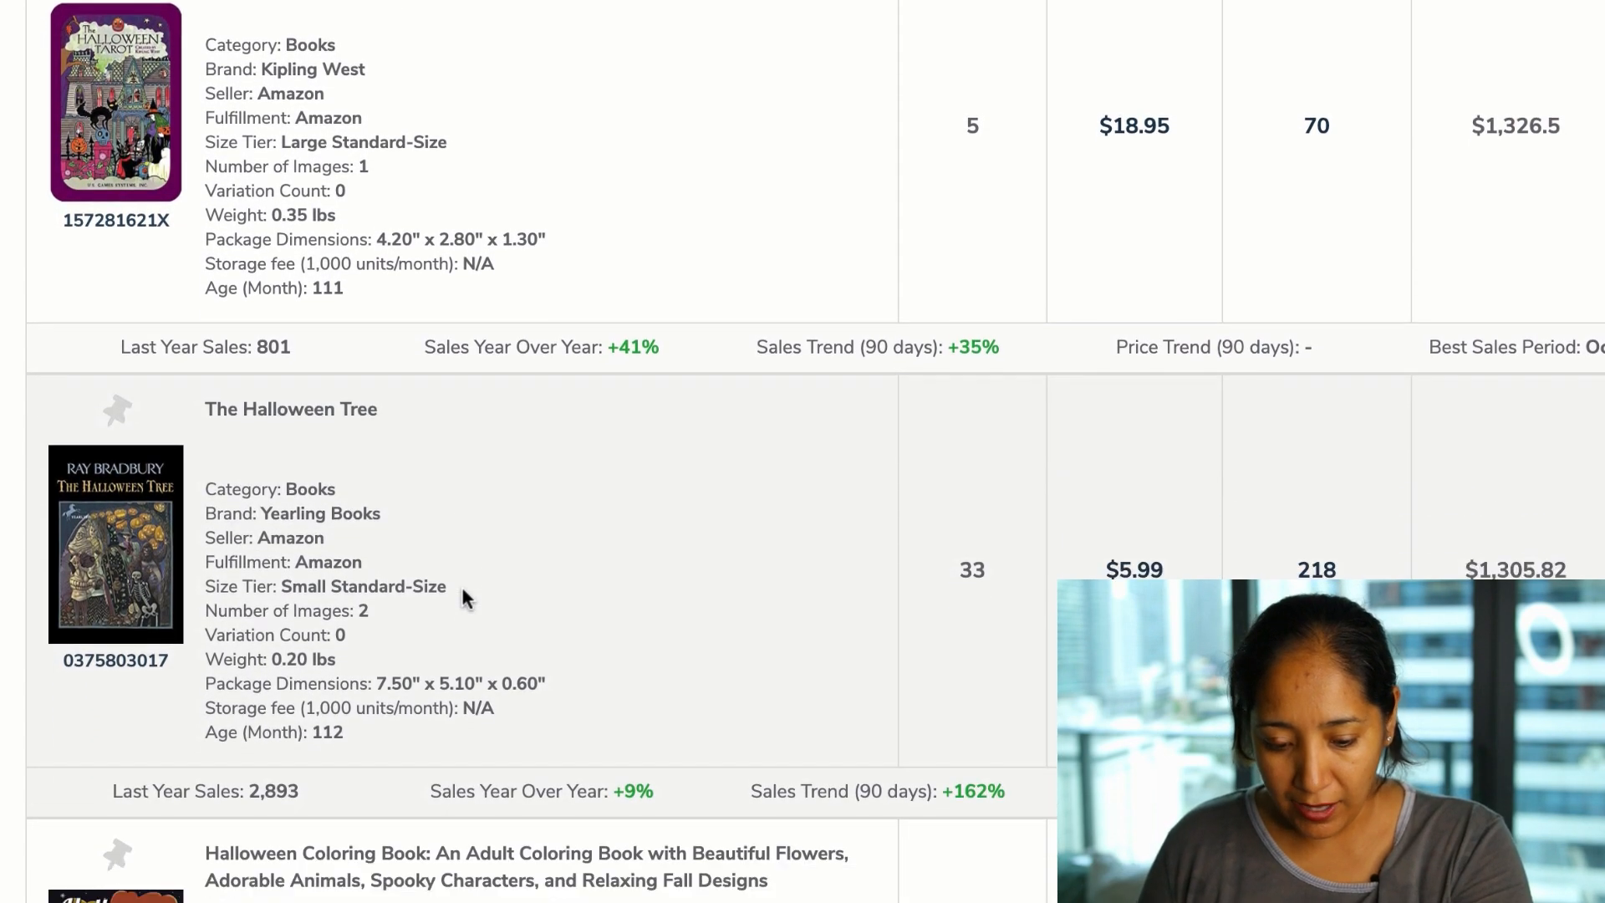
scroll(475, 721, "down", 1)
scroll(493, 669, "down", 1)
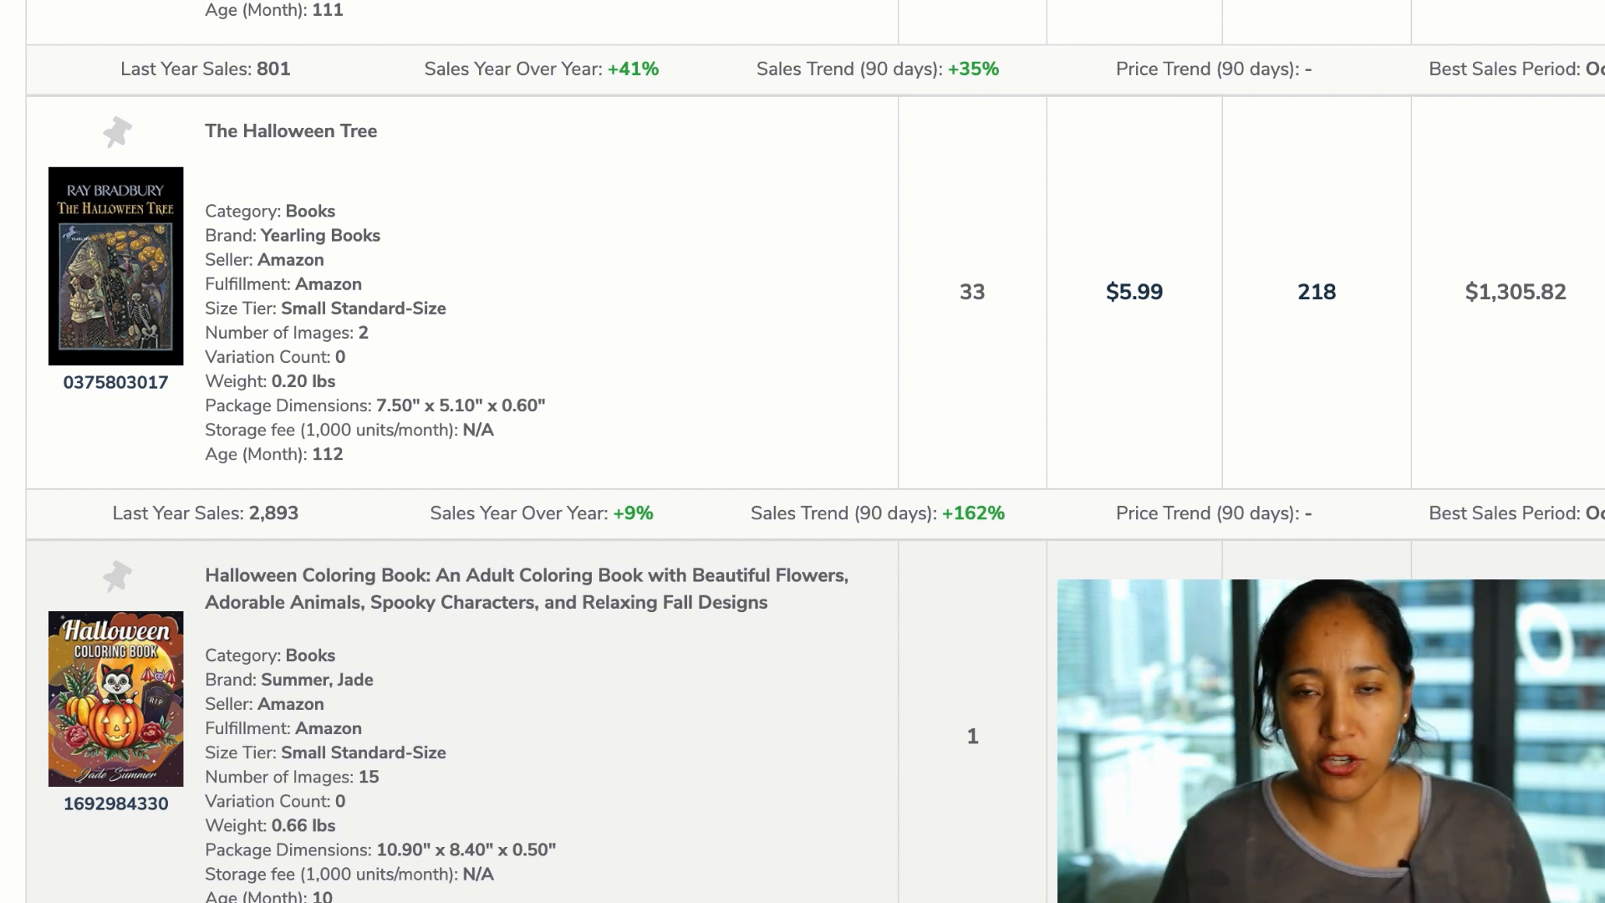
Examine the Halloween coloring and sticker books further down the results, comparing their price, monthly sales, revenue and age
scroll(802, 451, "down", 5)
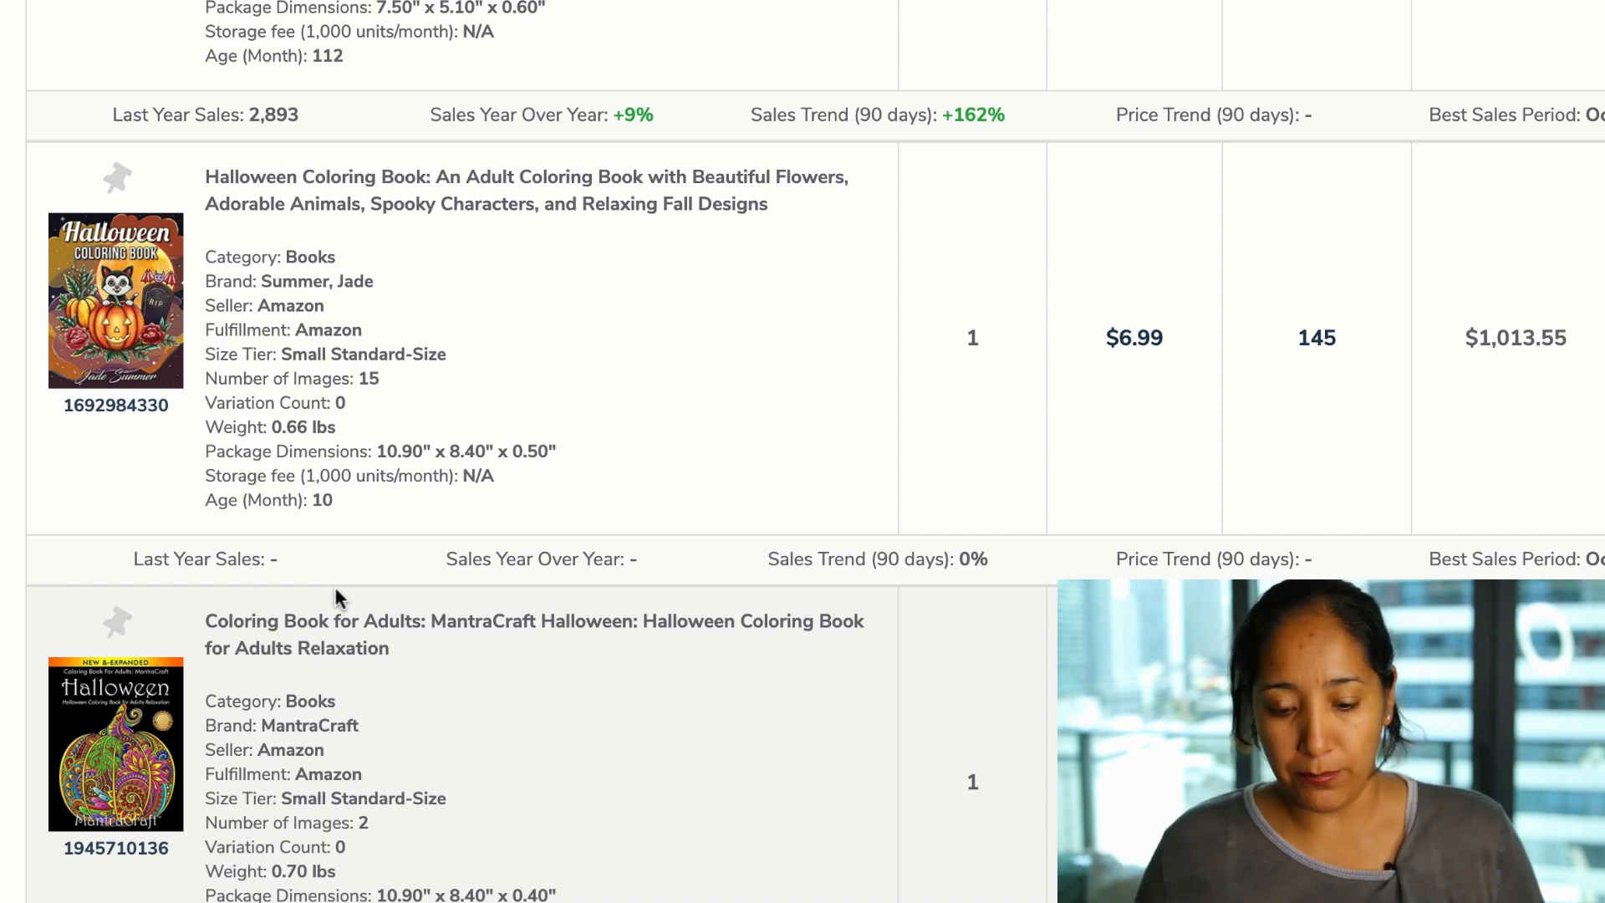
scroll(334, 593, "down", 3)
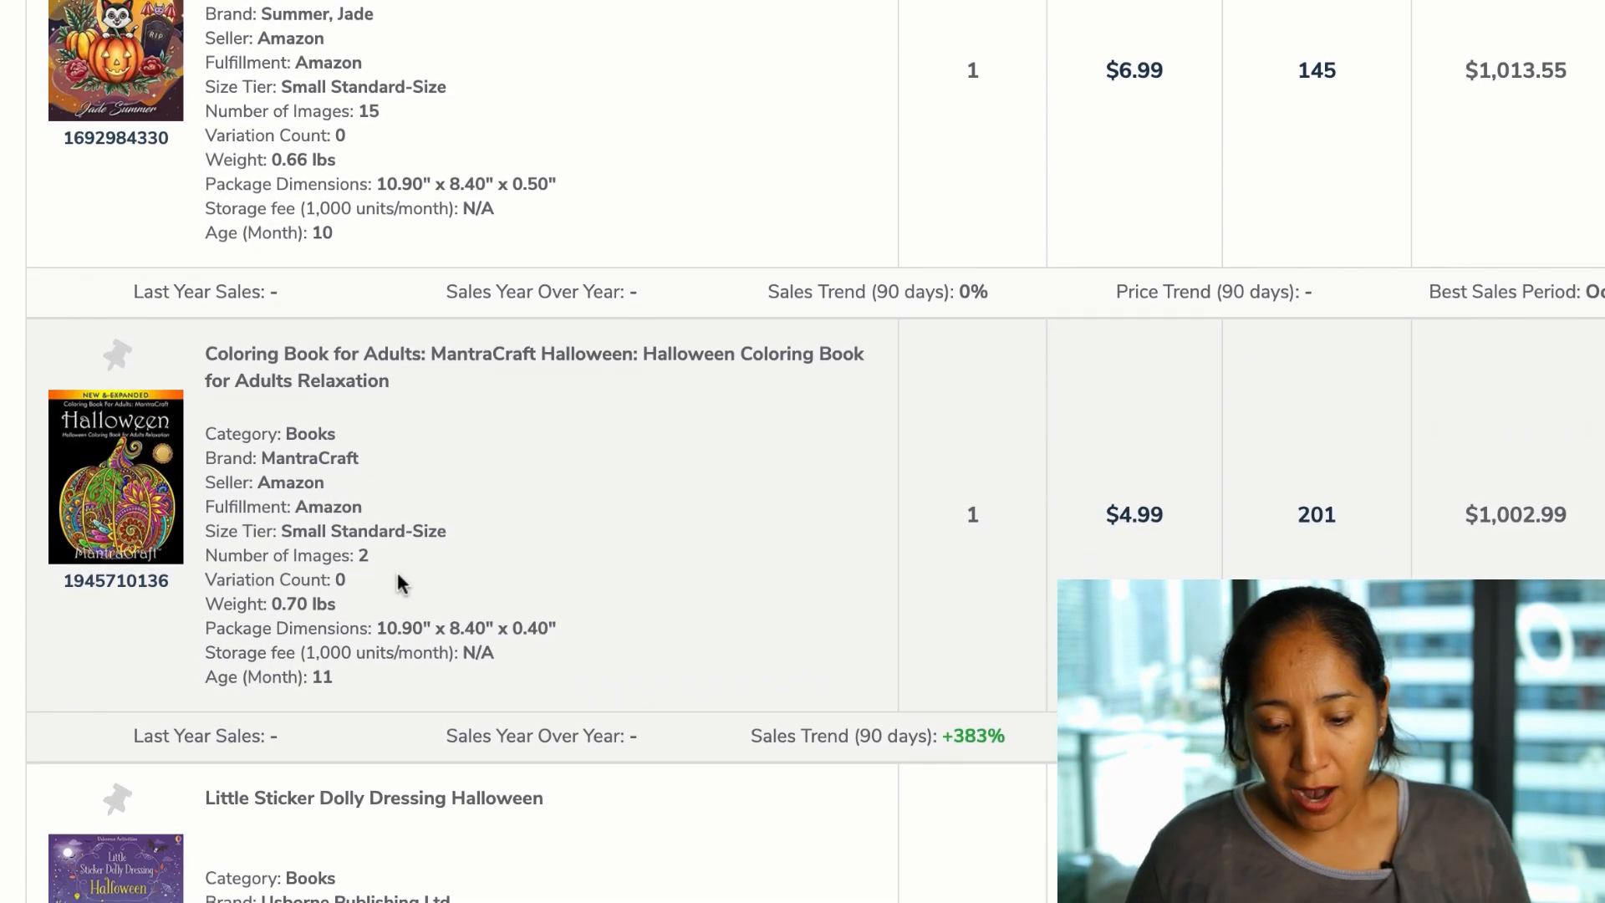
scroll(398, 582, "down", 1)
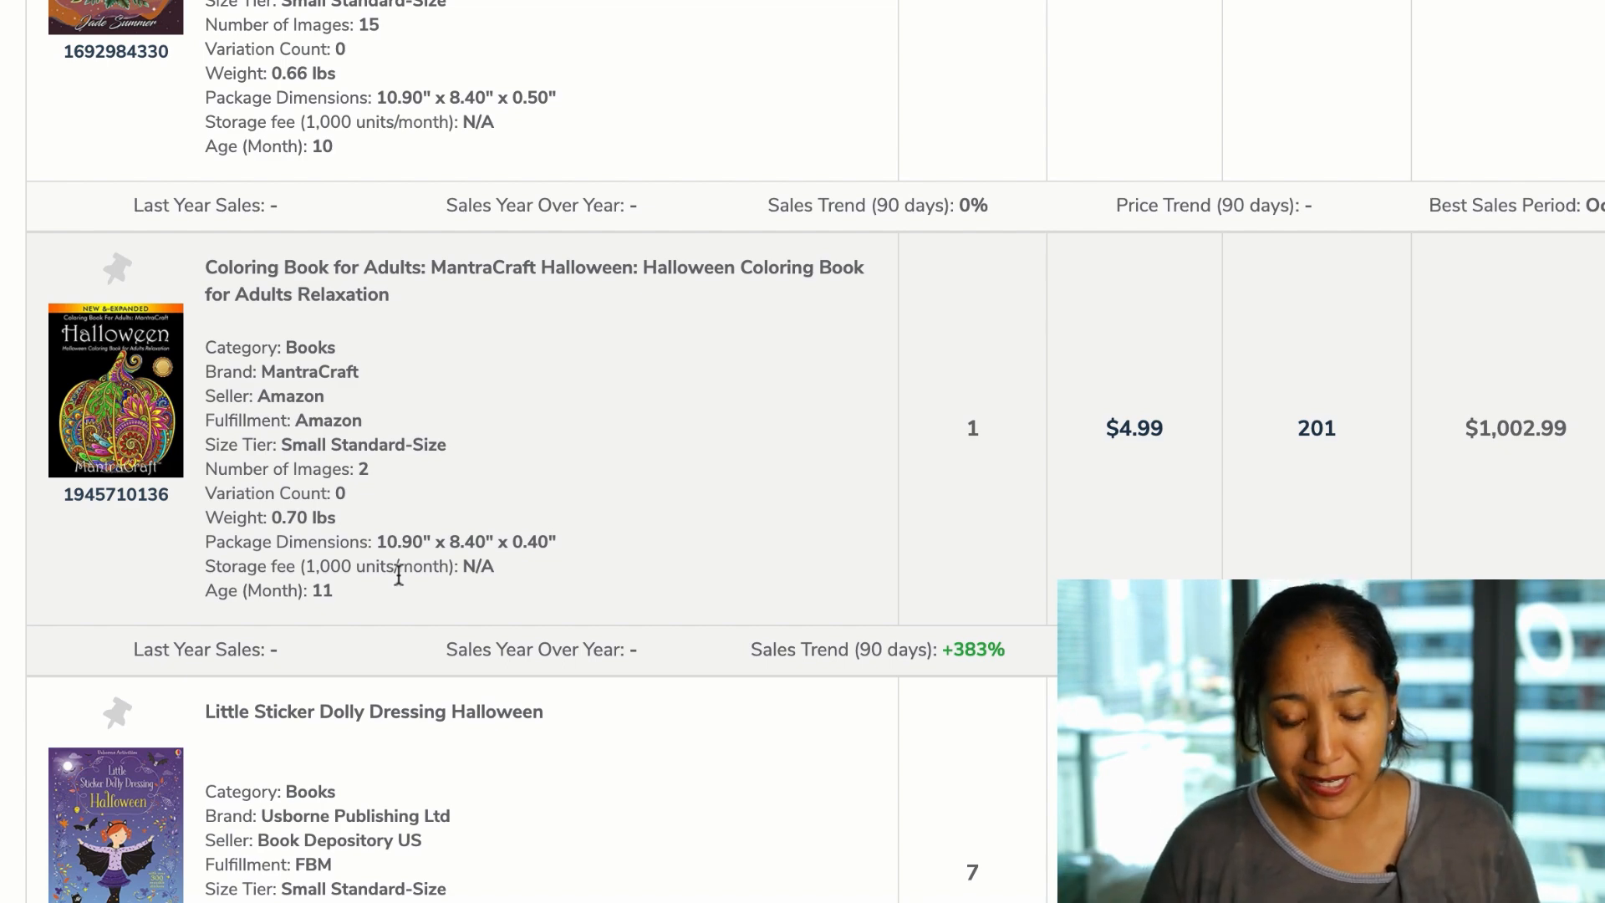
scroll(398, 574, "down", 3)
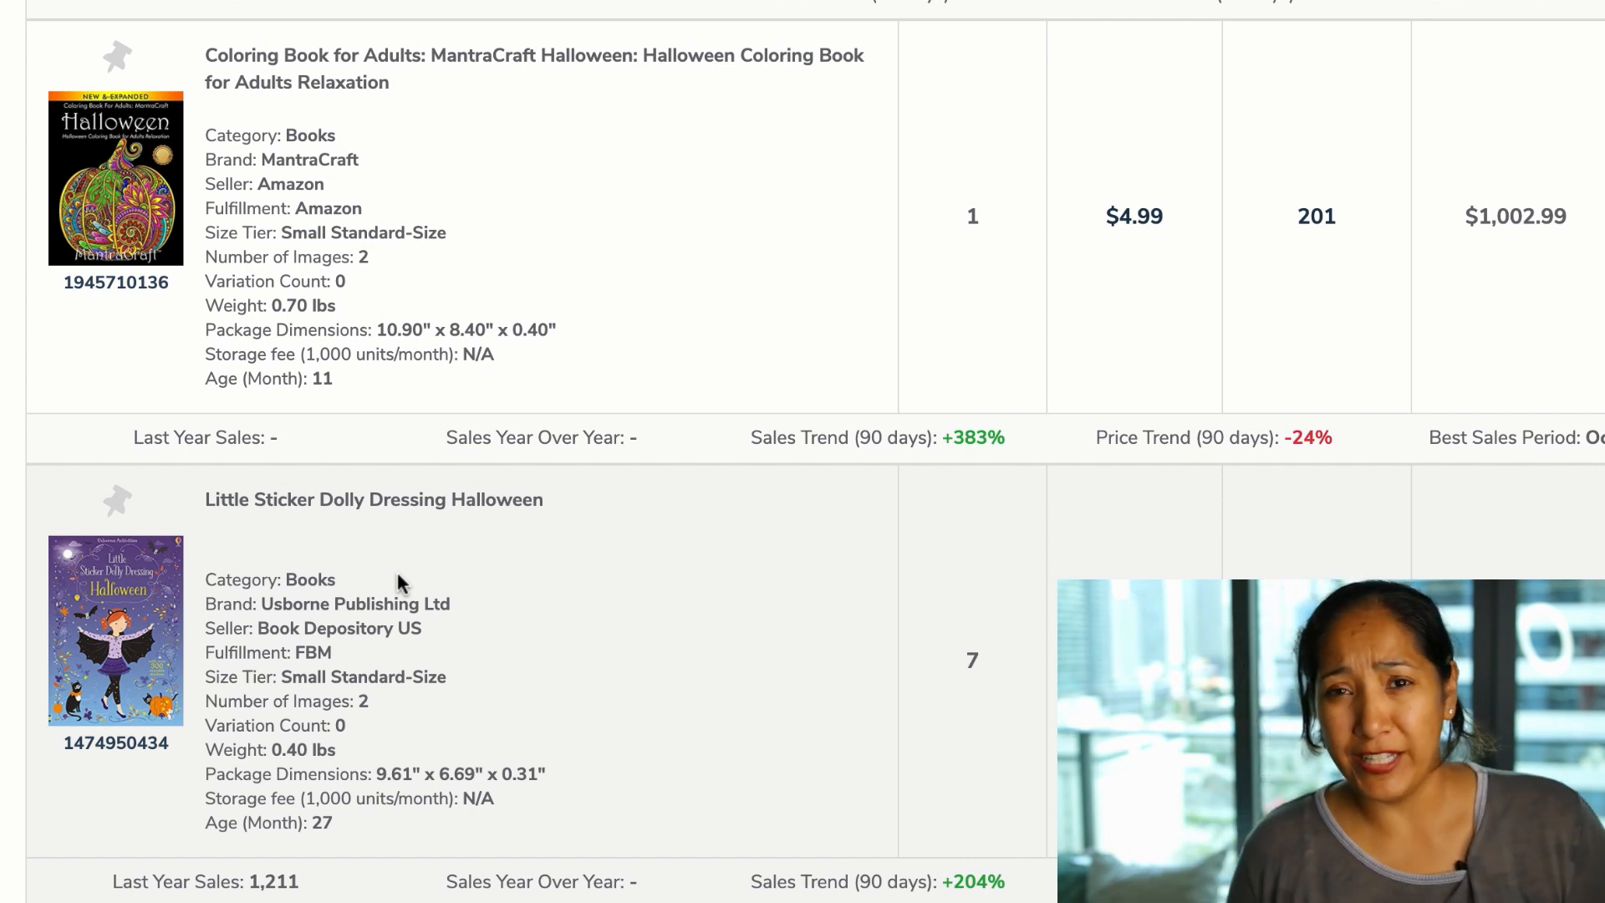
scroll(398, 575, "down", 5)
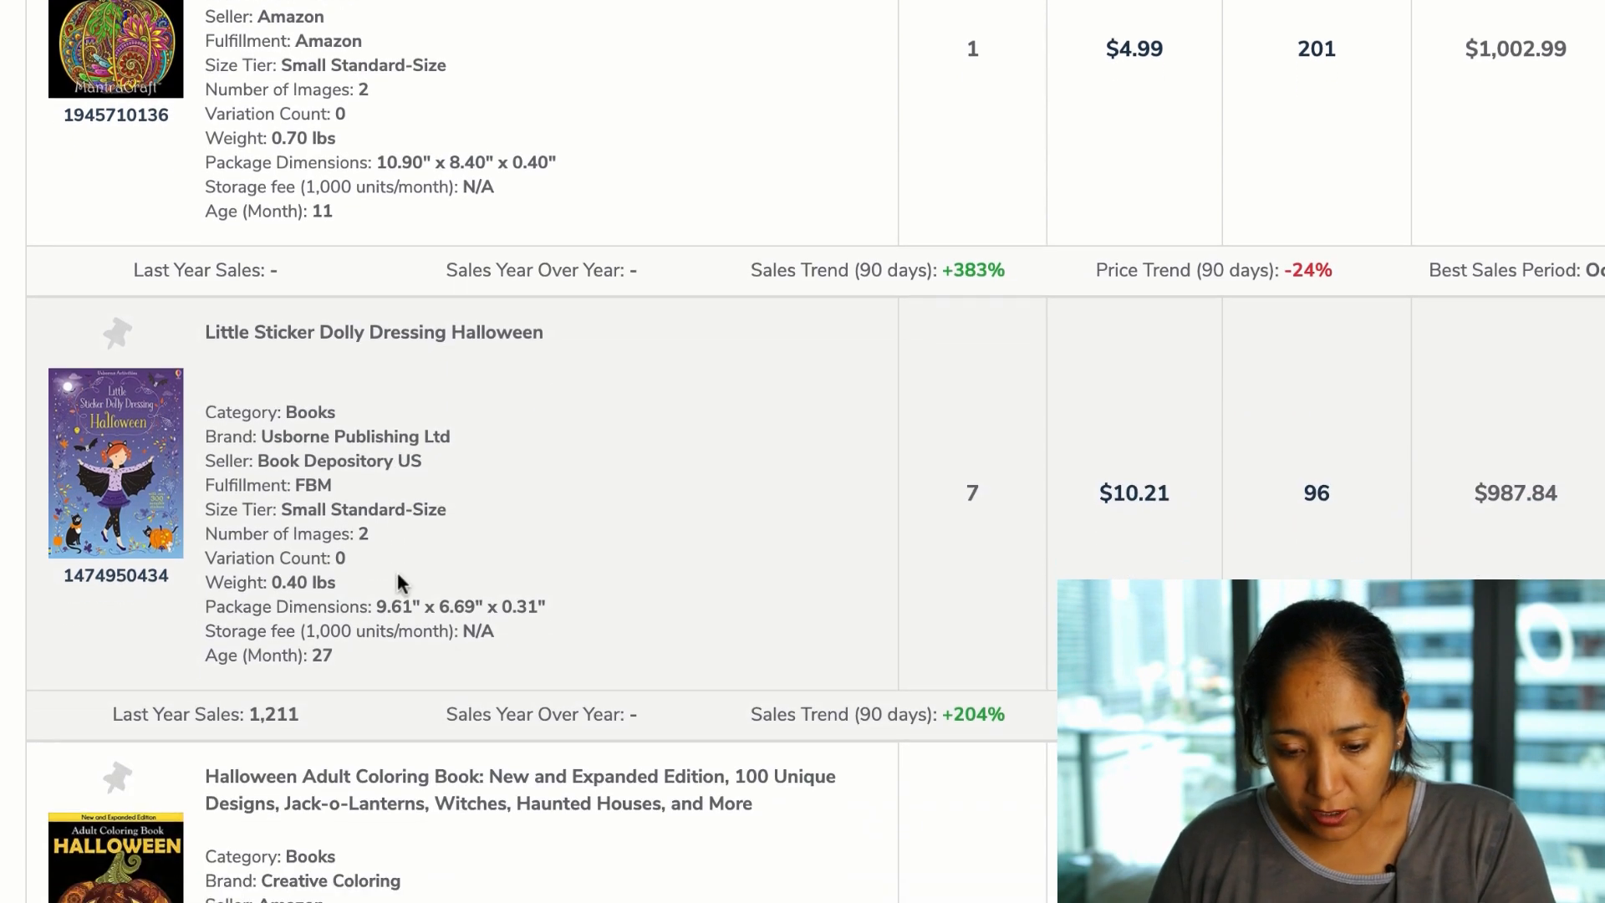
scroll(461, 806, "down", 2)
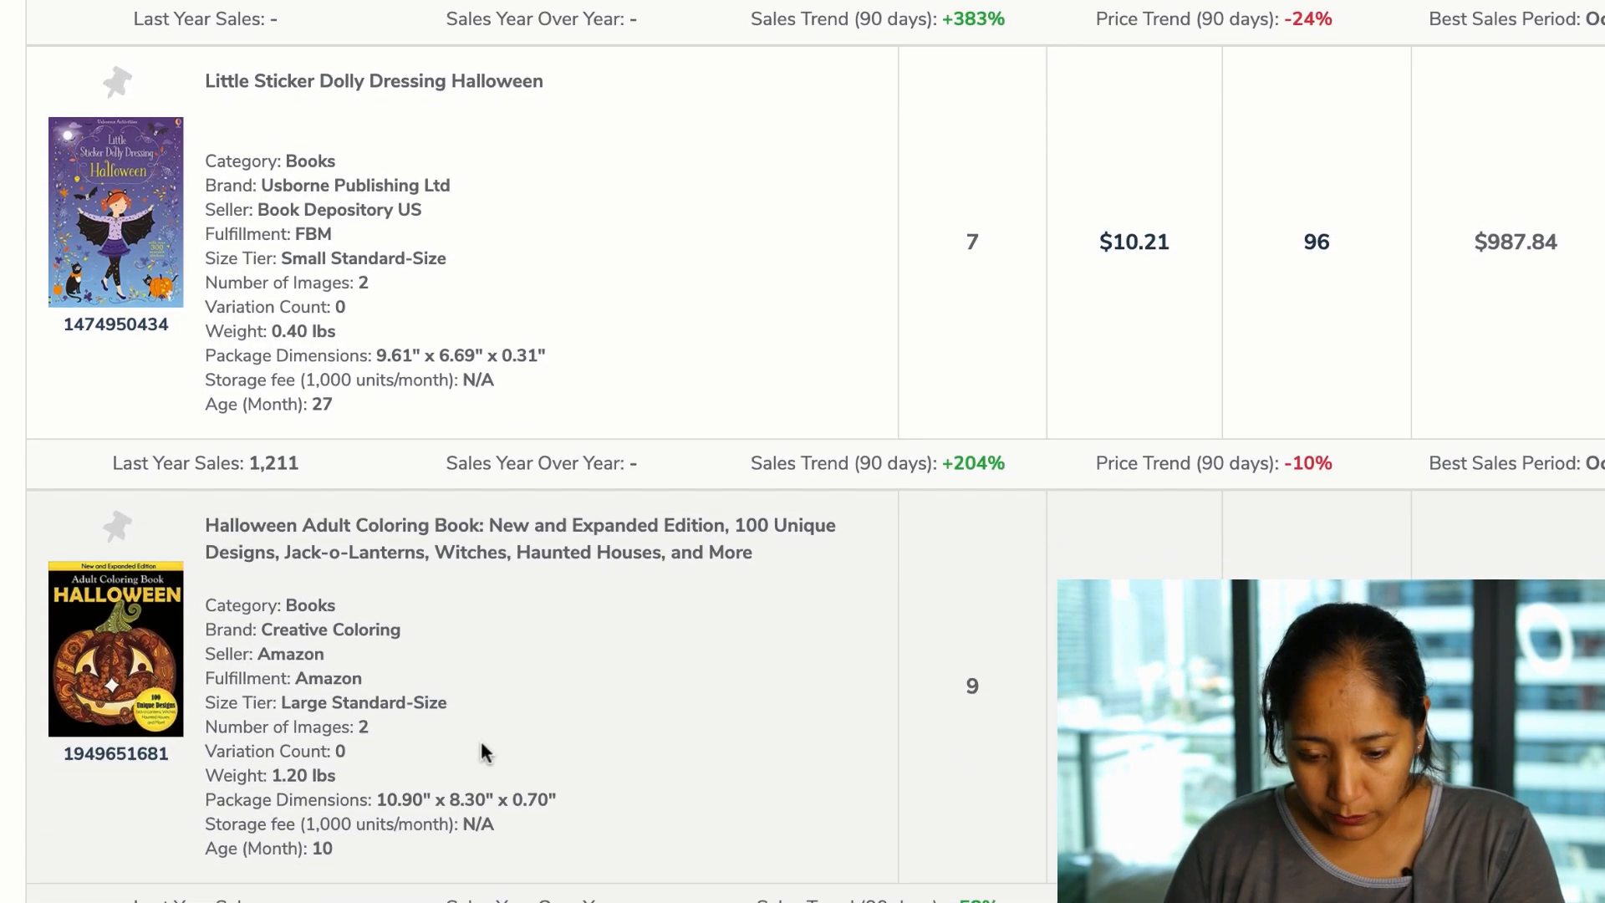
scroll(478, 743, "down", 7)
scroll(482, 744, "down", 20)
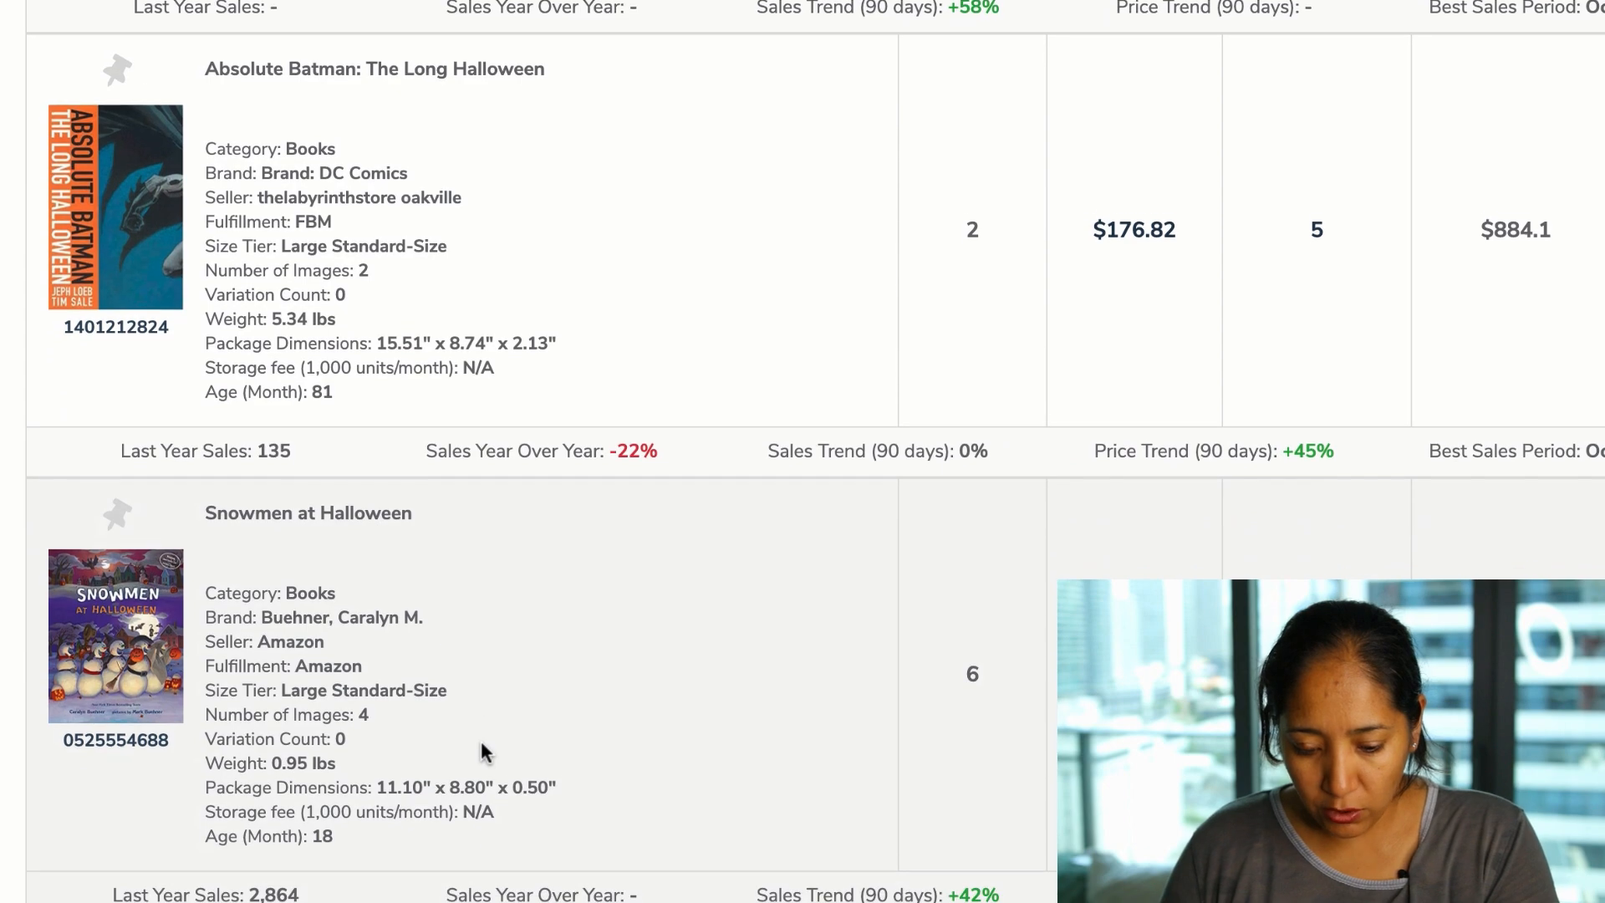
Change the title keyword filter to "halloween diary" and run the product search again
scroll(482, 744, "up", 20)
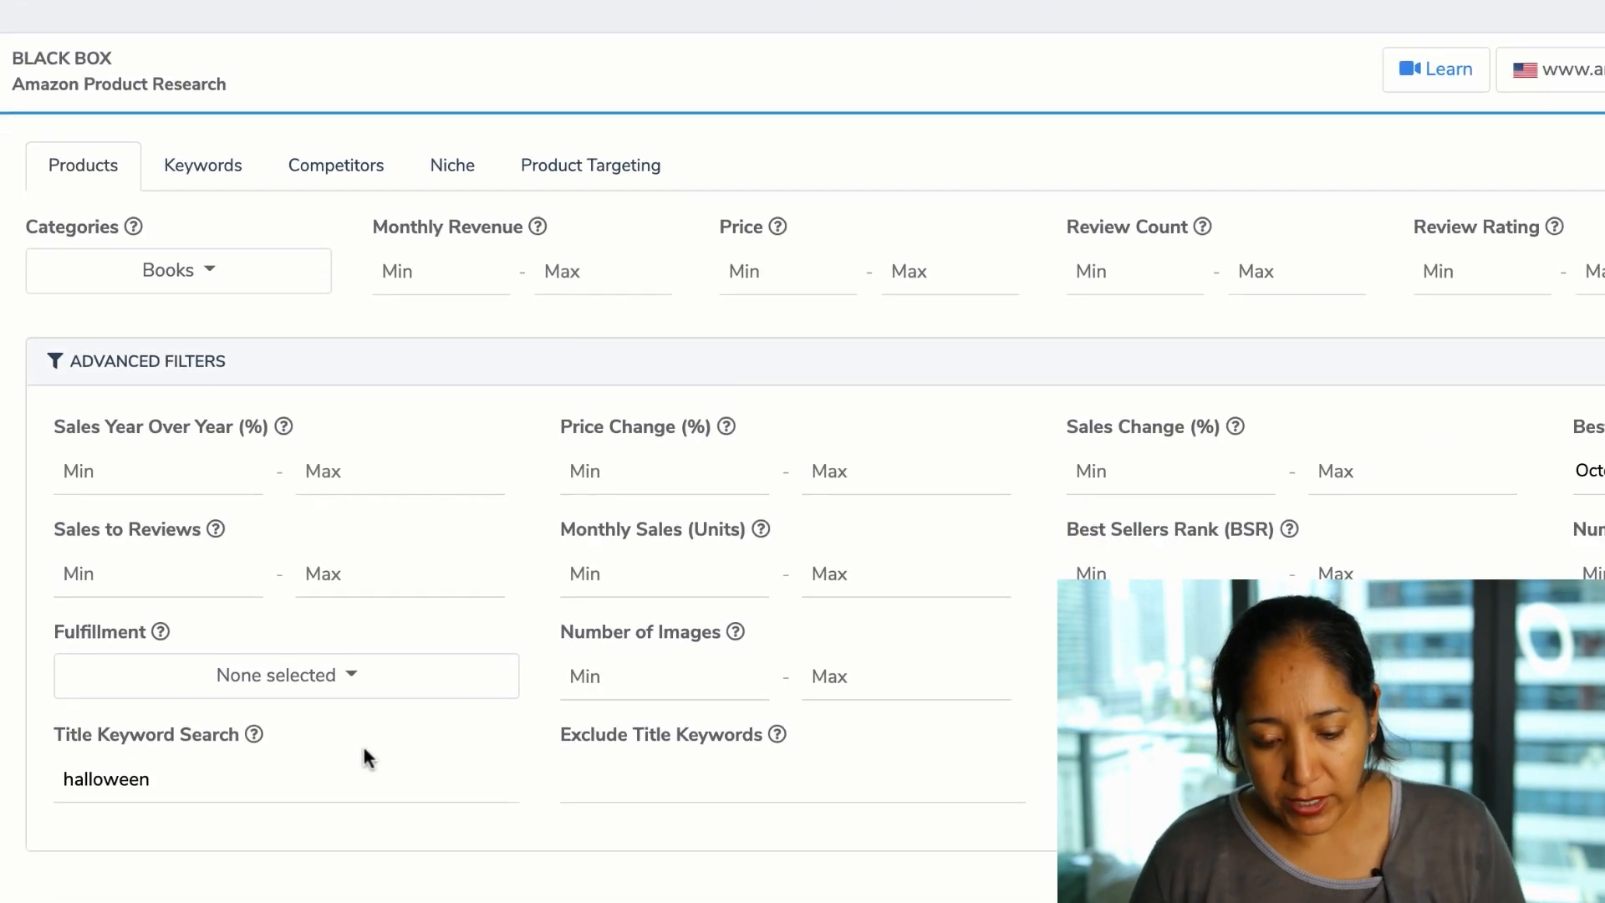
left_click(268, 772)
type("diary")
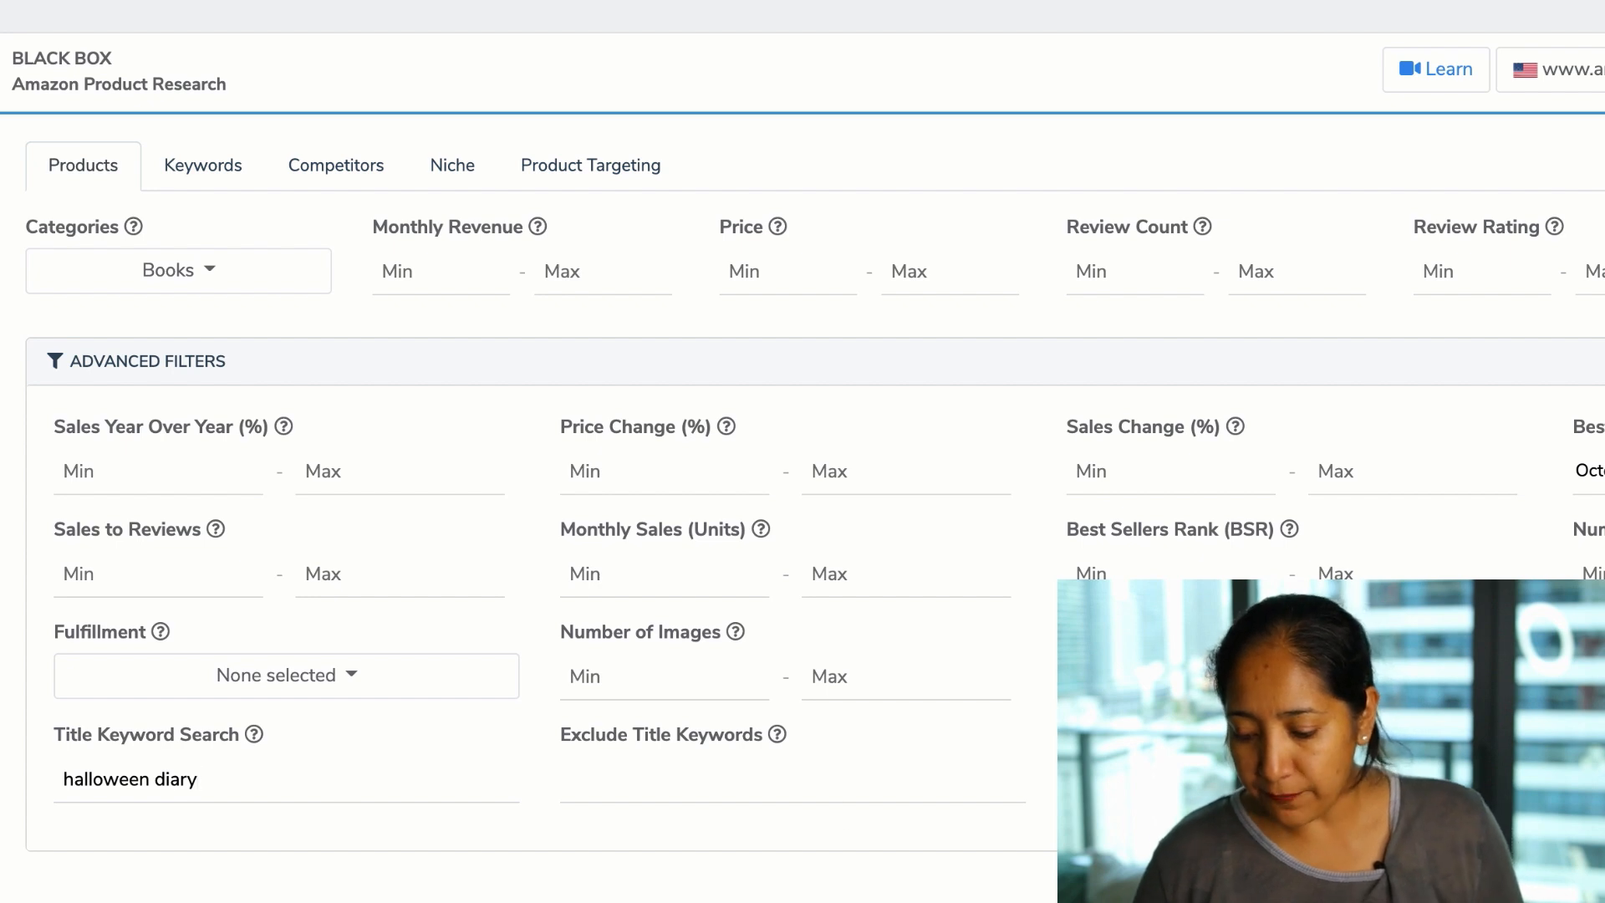
key("Return")
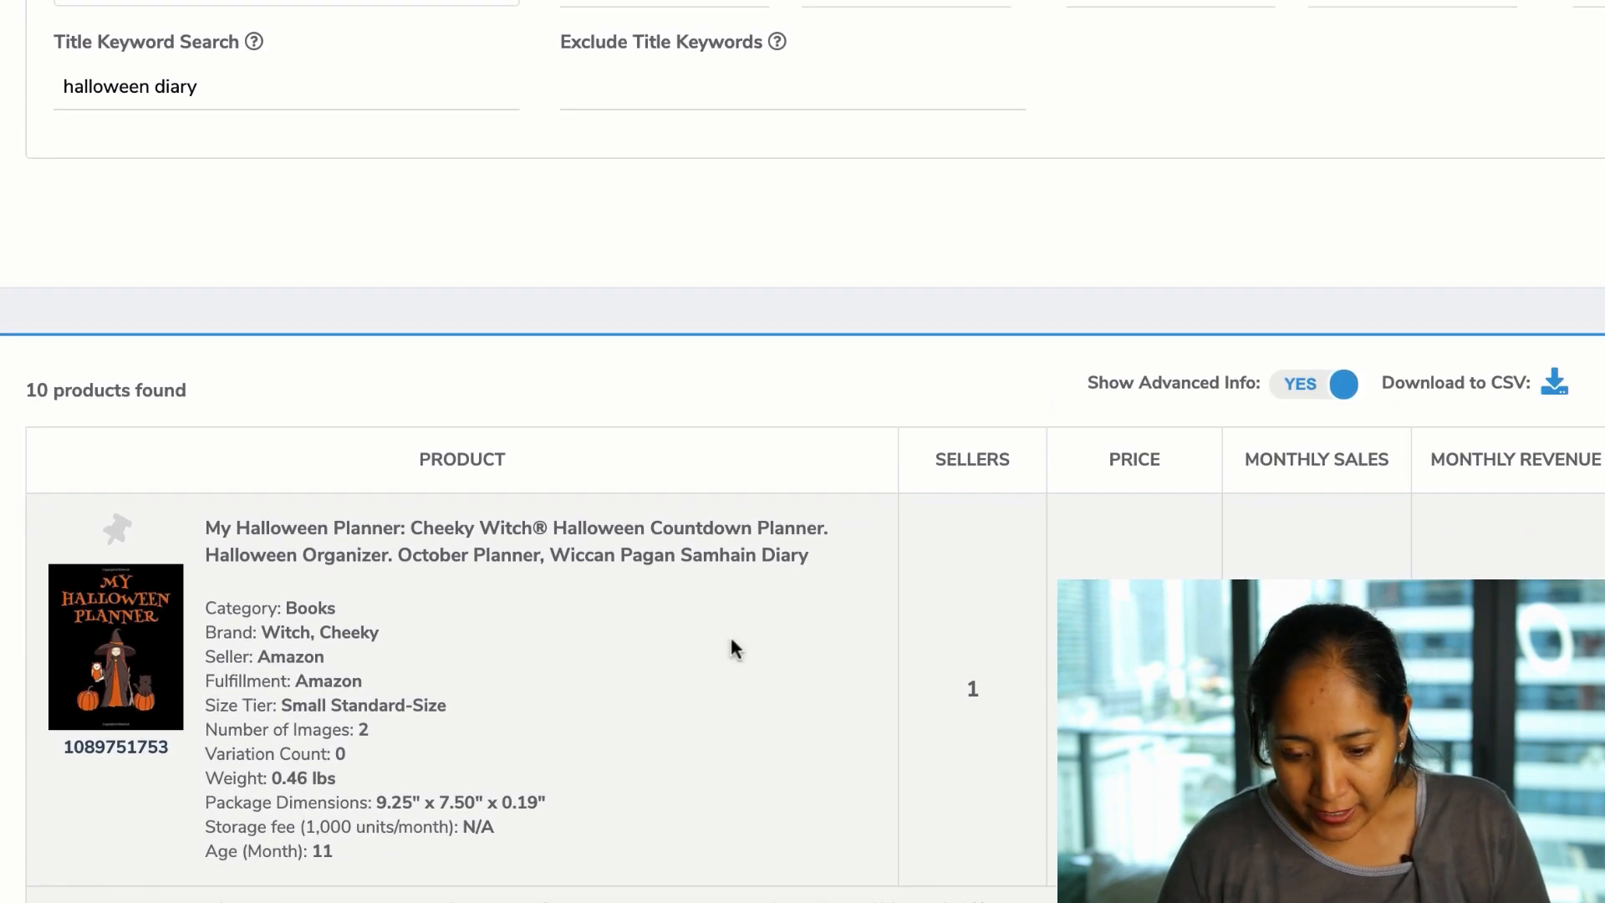
Examine the Halloween diary, planner and notebook results, comparing their titles, price, monthly sales, revenue, last year's sales and age
scroll(592, 642, "down", 1)
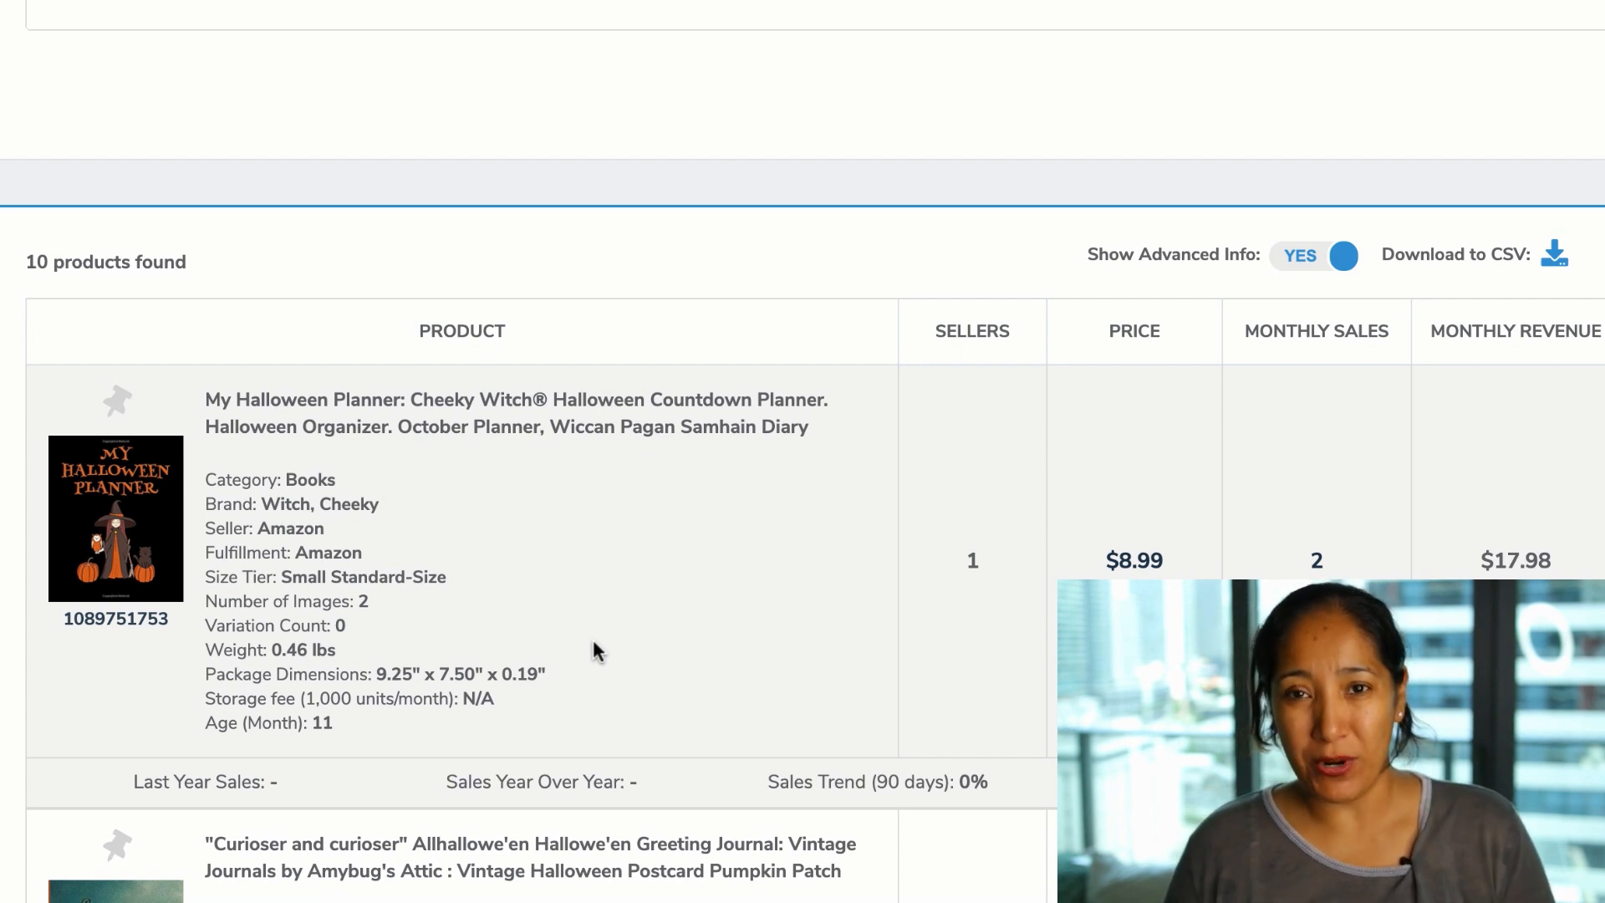
scroll(594, 641, "down", 2)
scroll(594, 639, "down", 6)
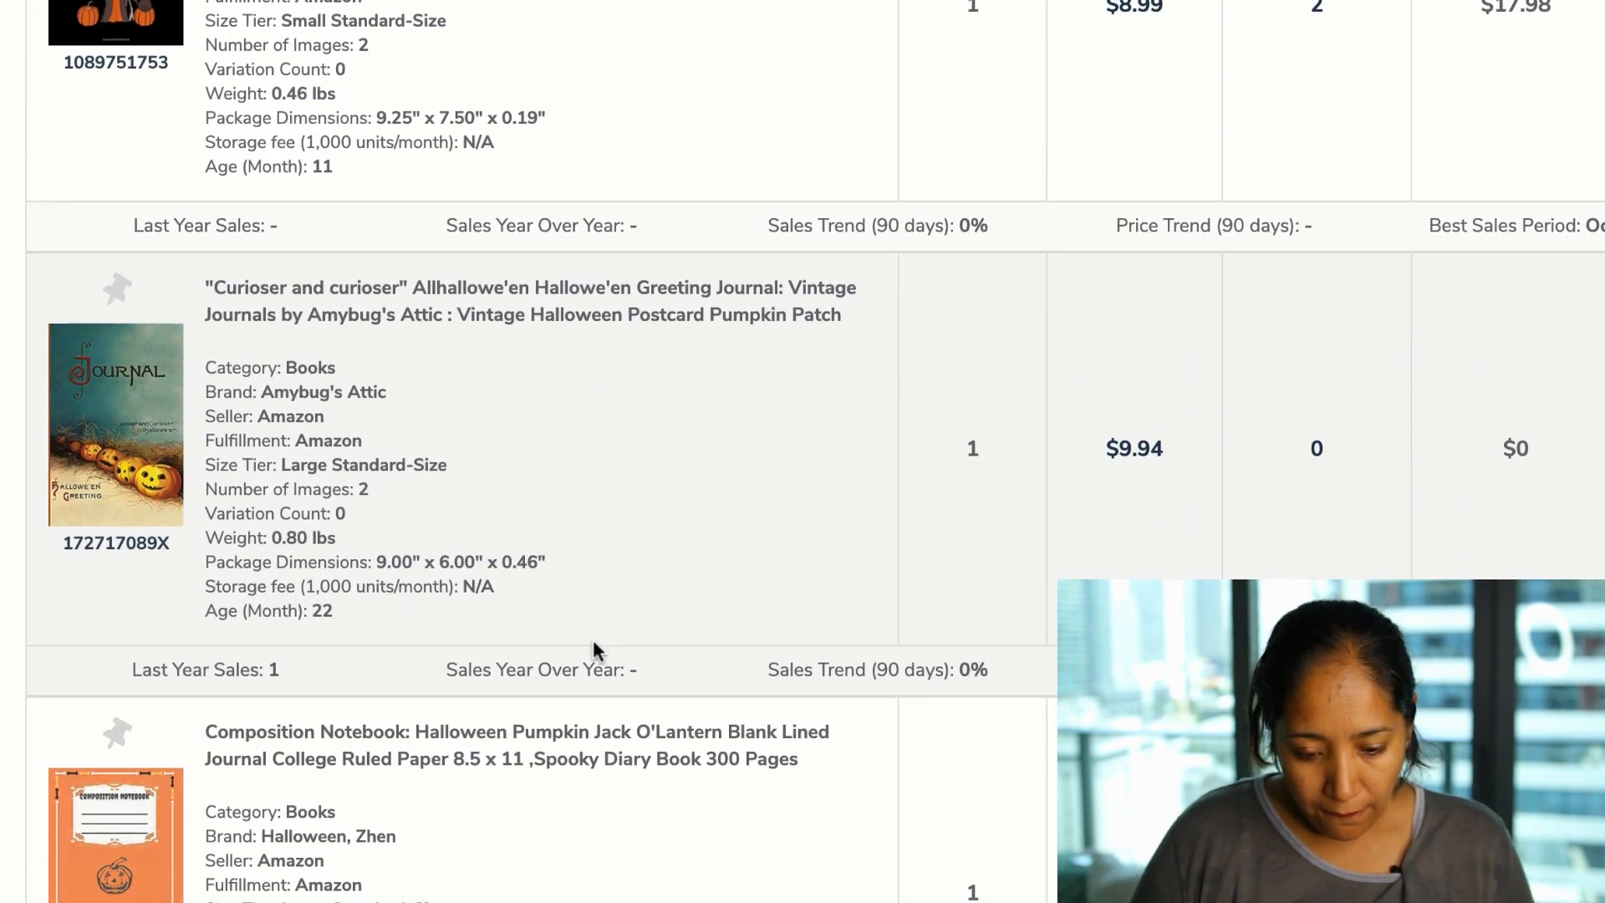
scroll(594, 643, "down", 1)
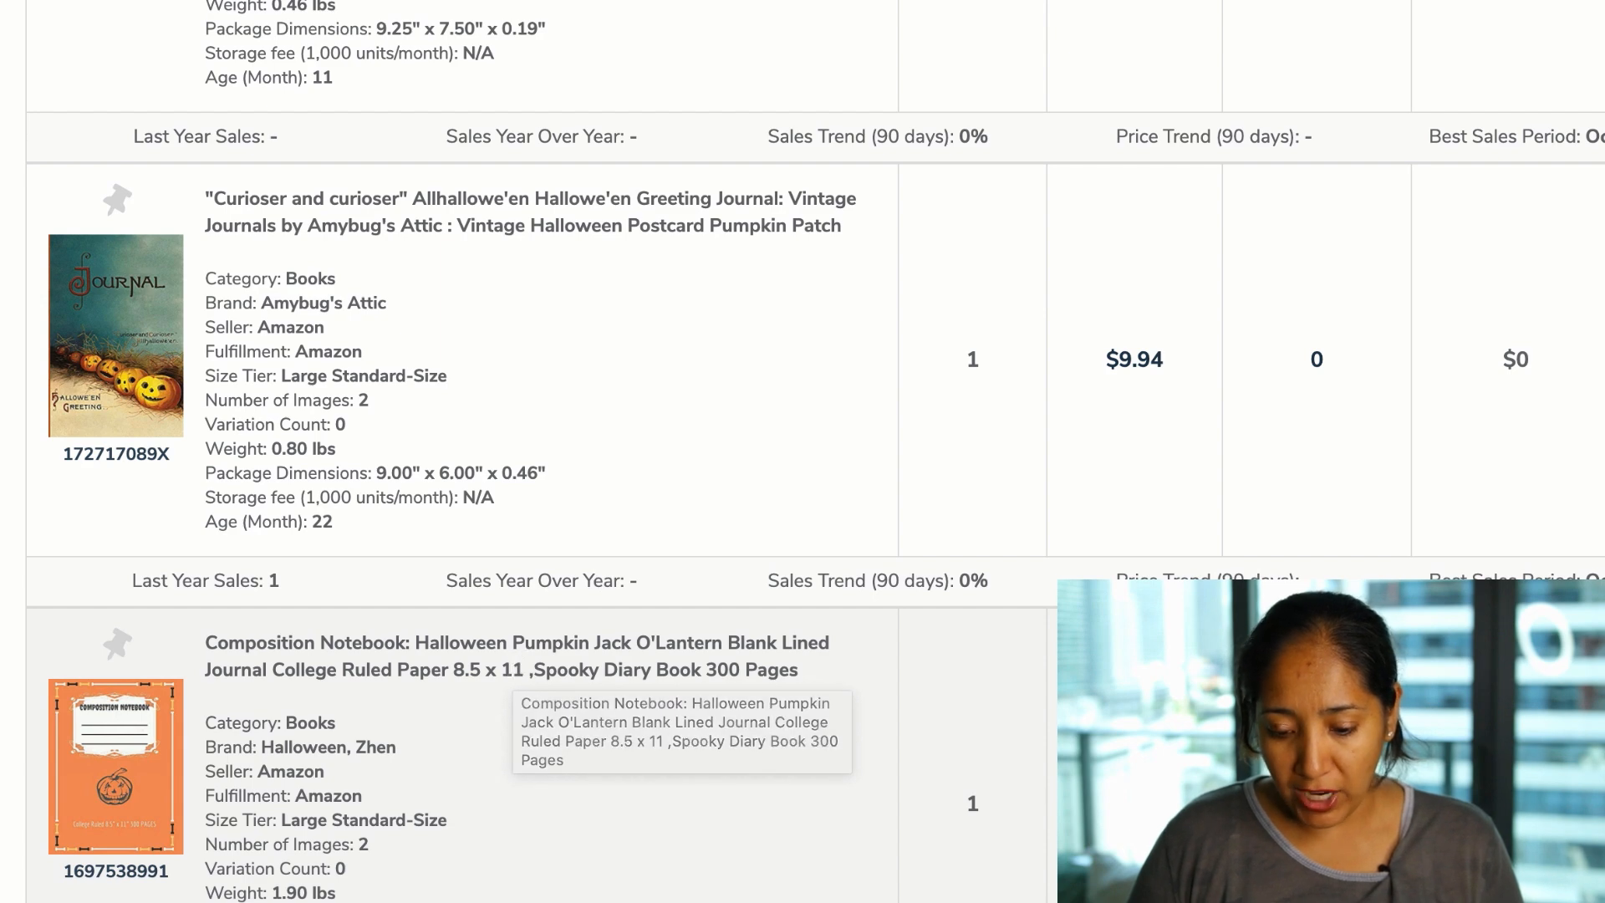
scroll(715, 853, "down", 2)
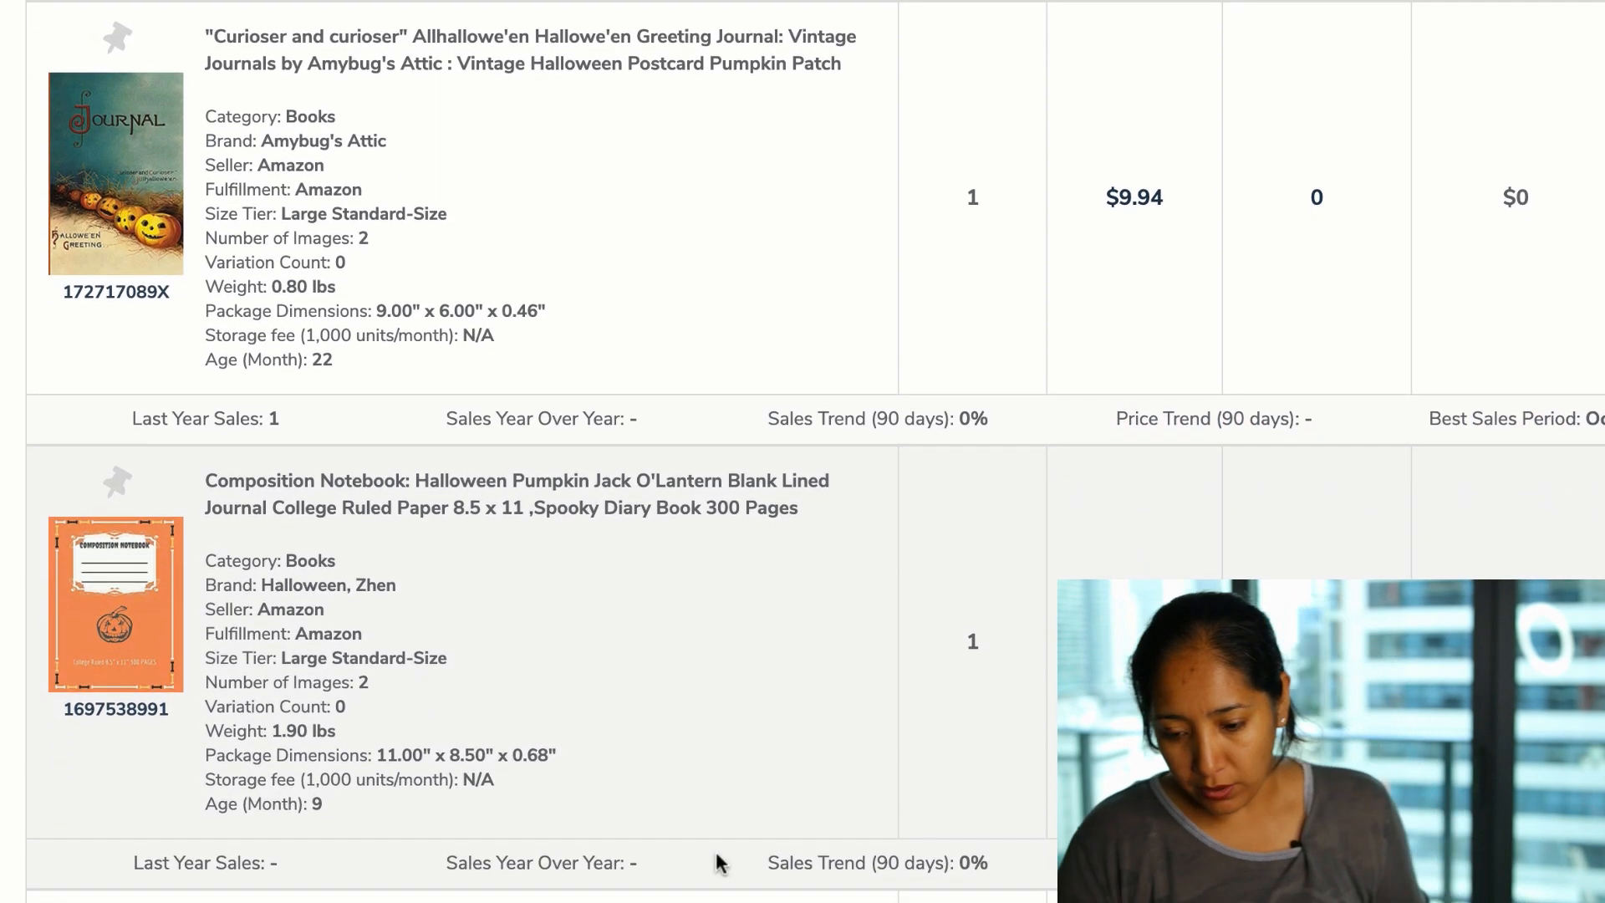
scroll(715, 860, "down", 1)
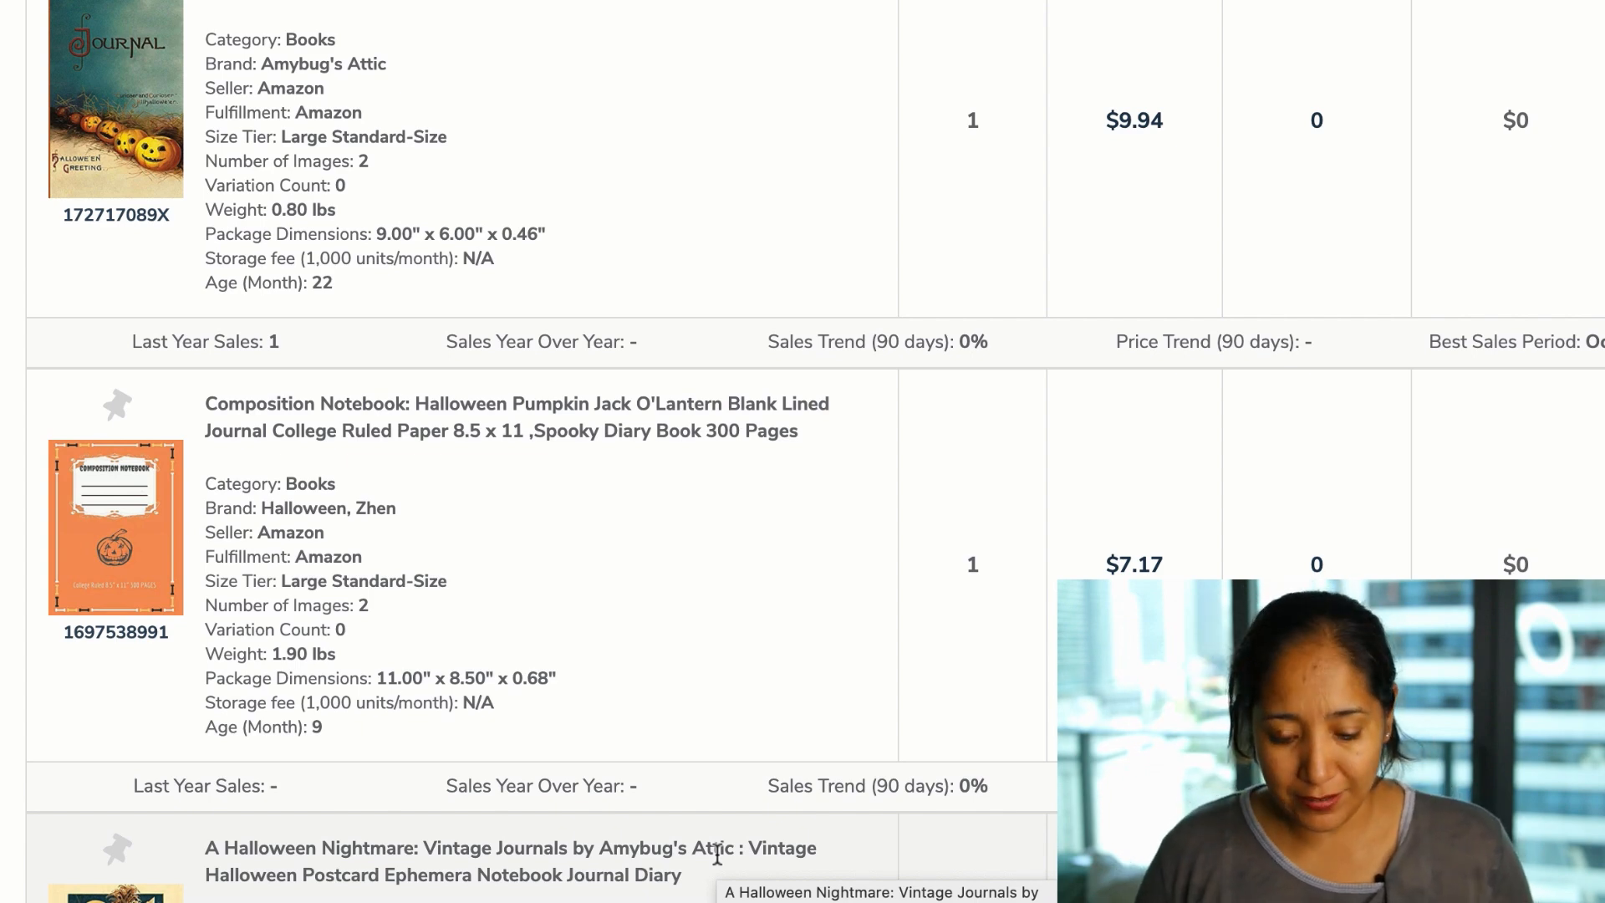
scroll(716, 853, "down", 4)
scroll(616, 706, "down", 6)
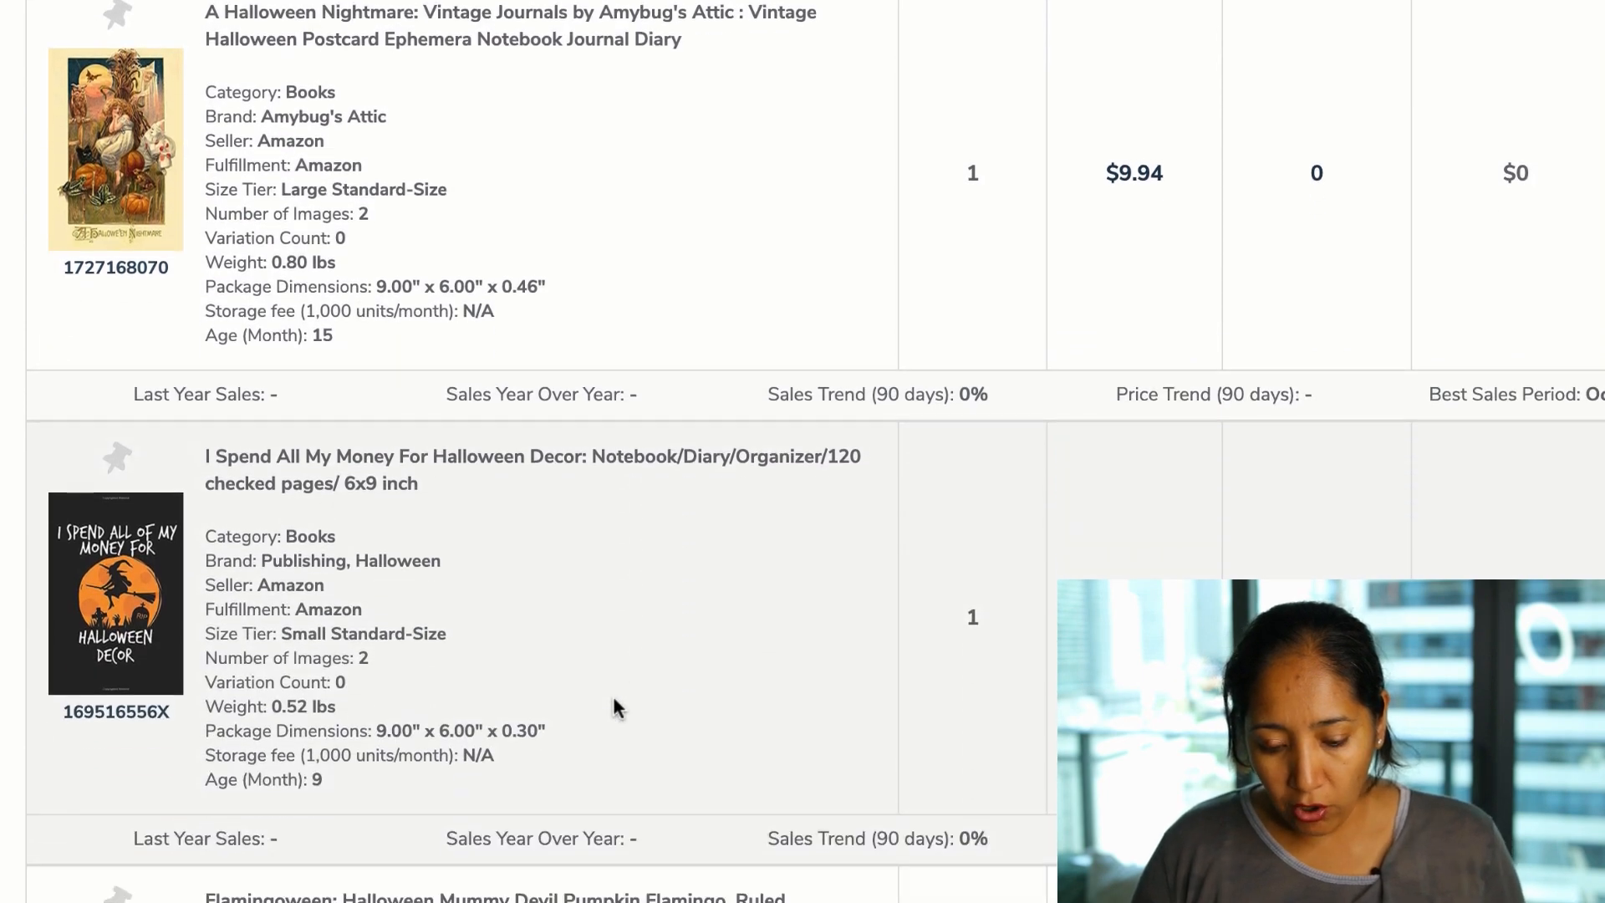
scroll(613, 706, "down", 2)
scroll(610, 560, "down", 2)
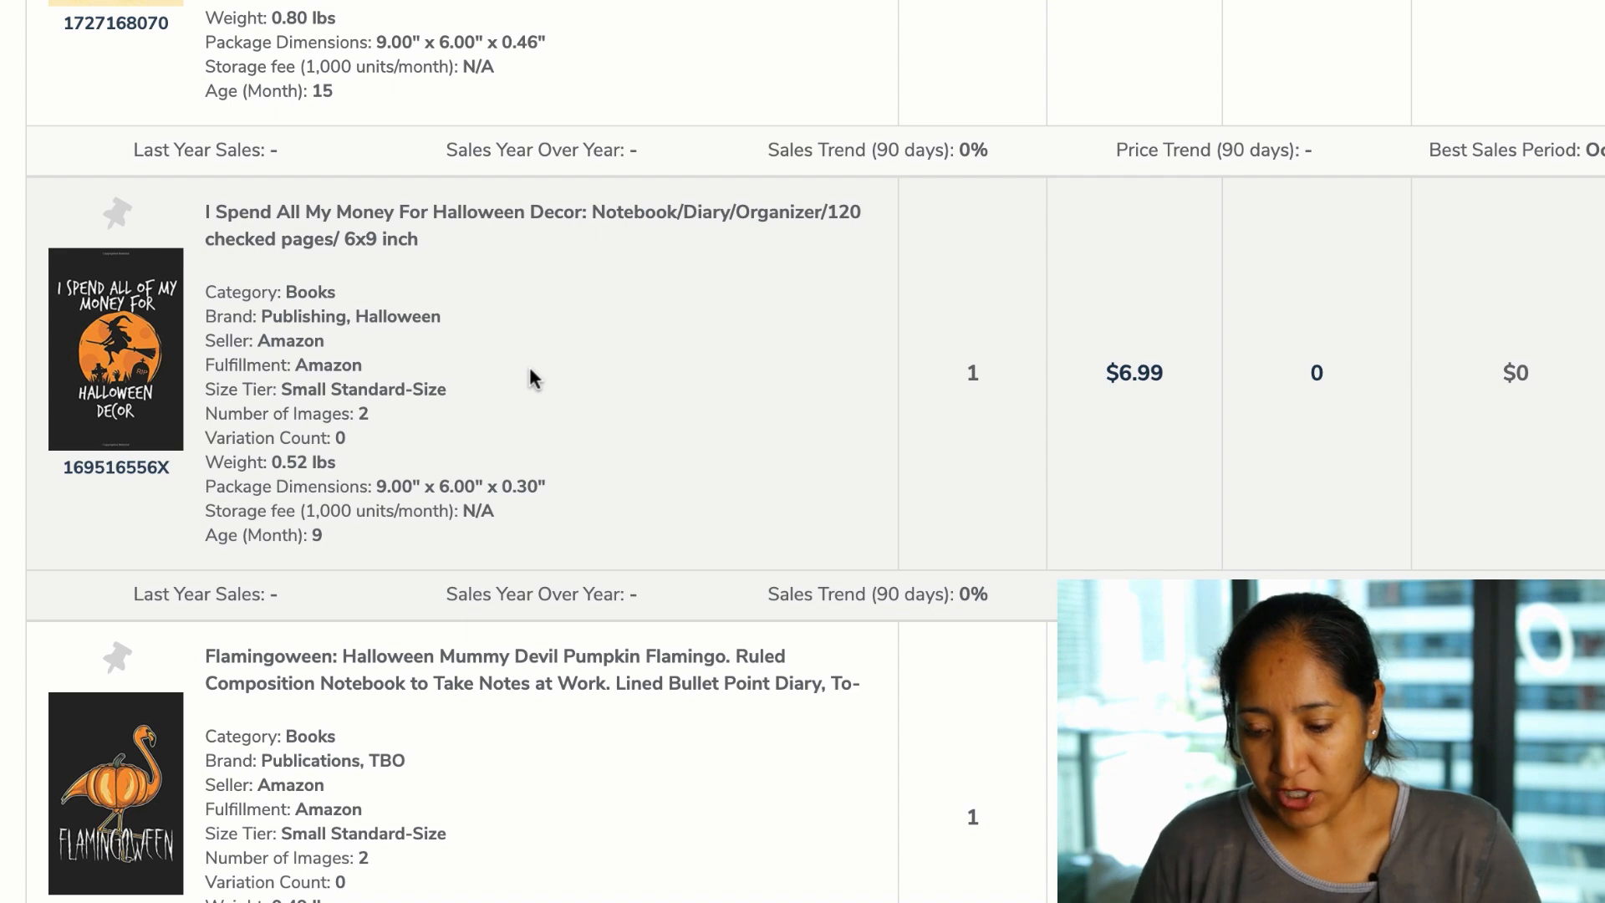
scroll(530, 372, "down", 1)
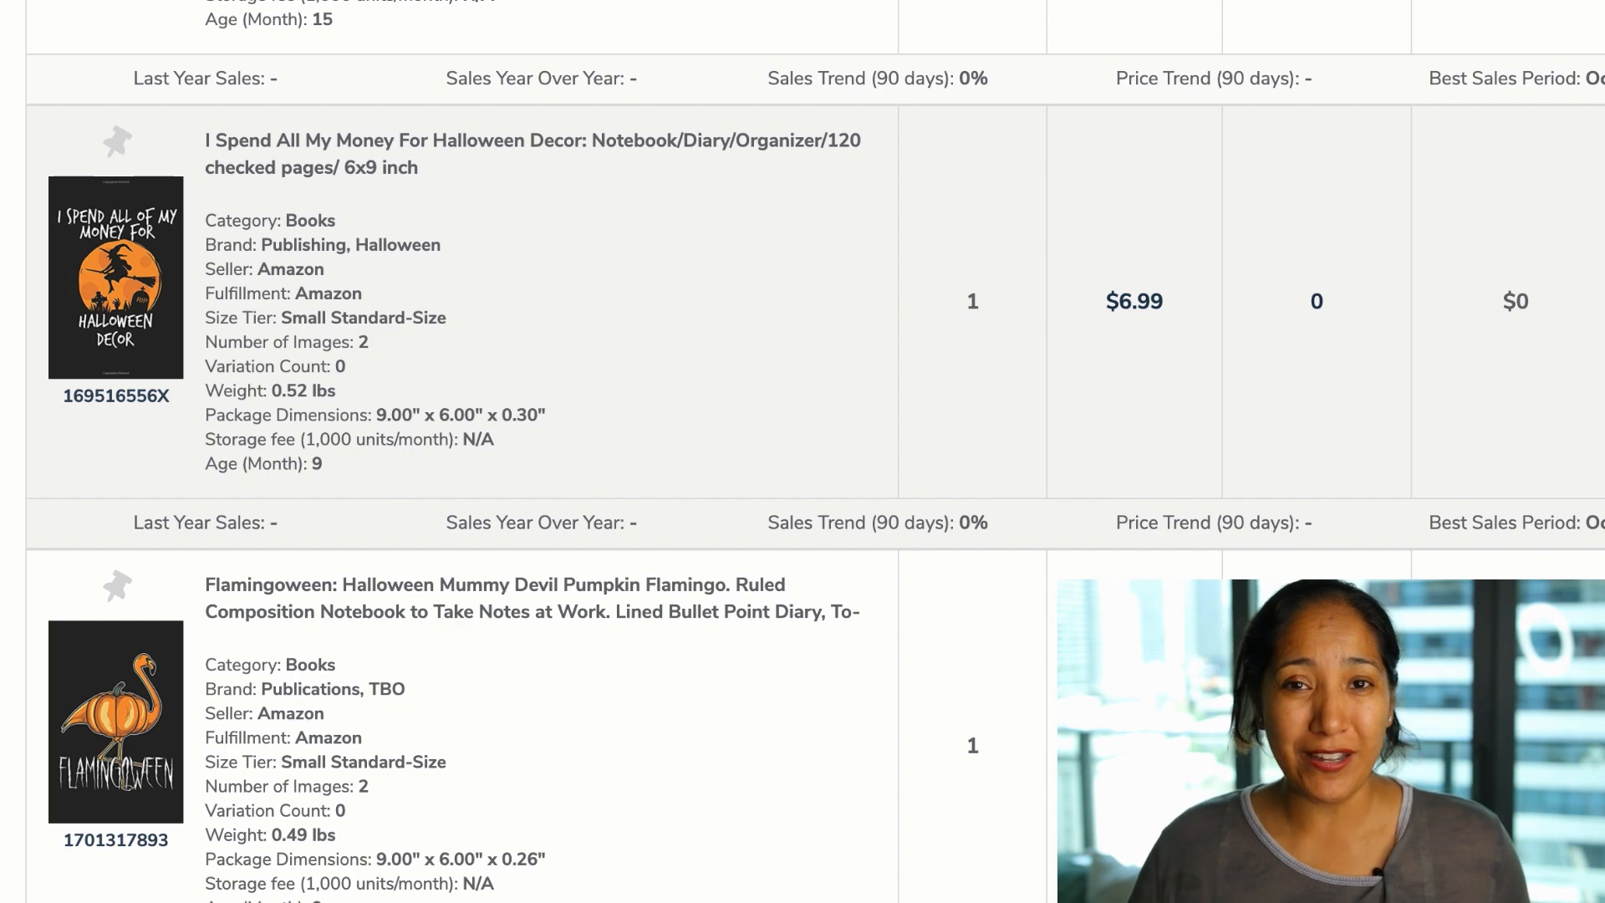
scroll(802, 452, "down", 8)
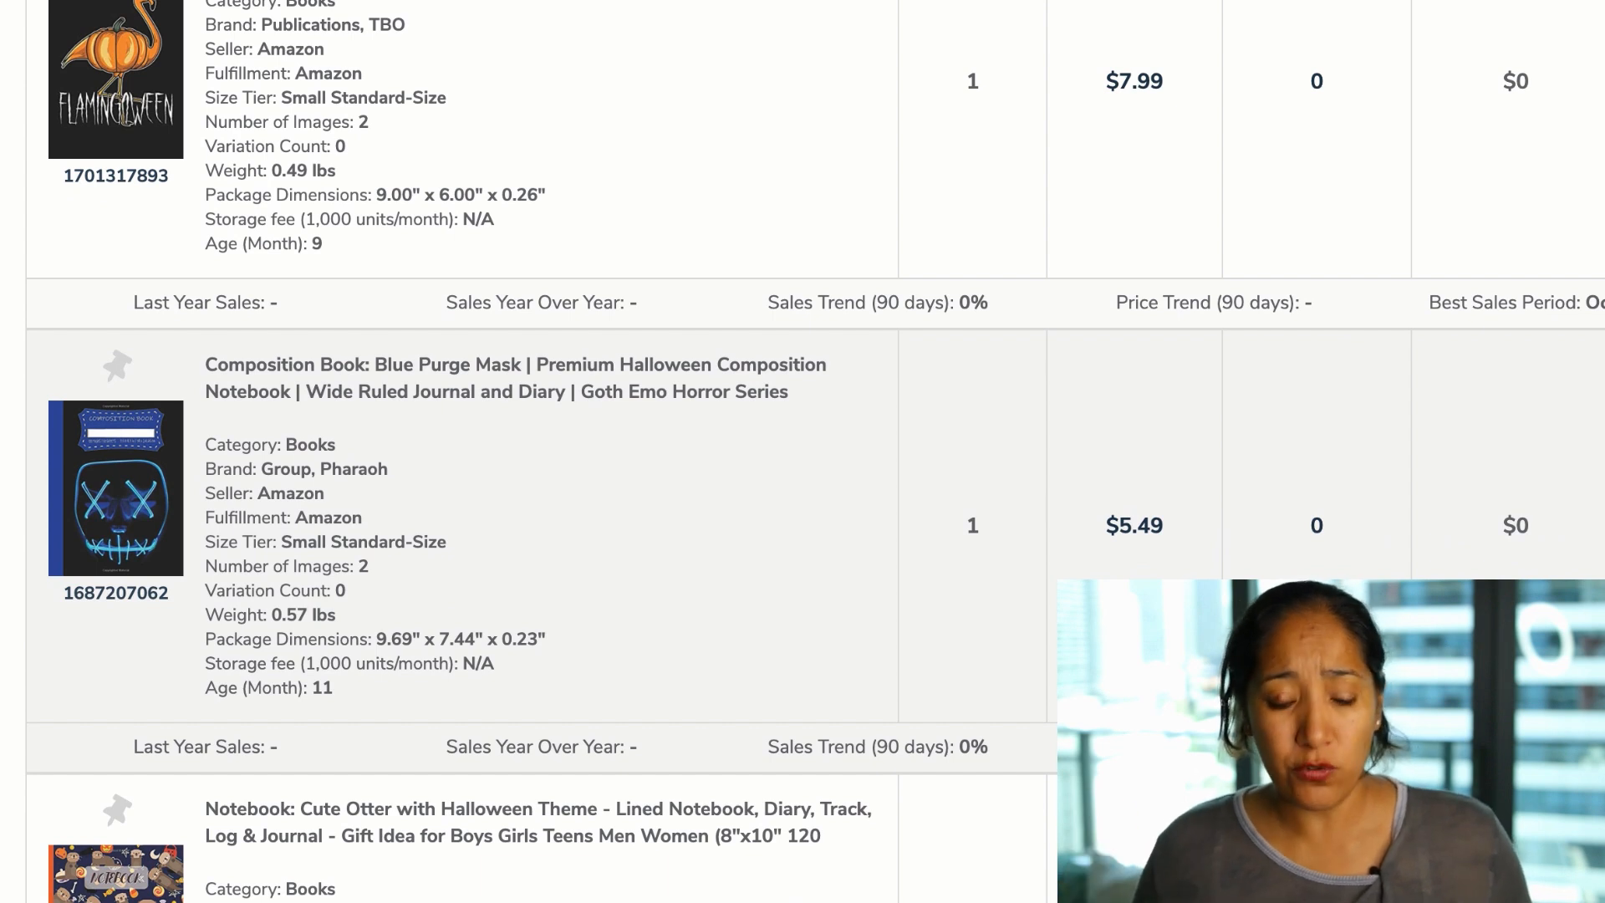
scroll(802, 451, "down", 2)
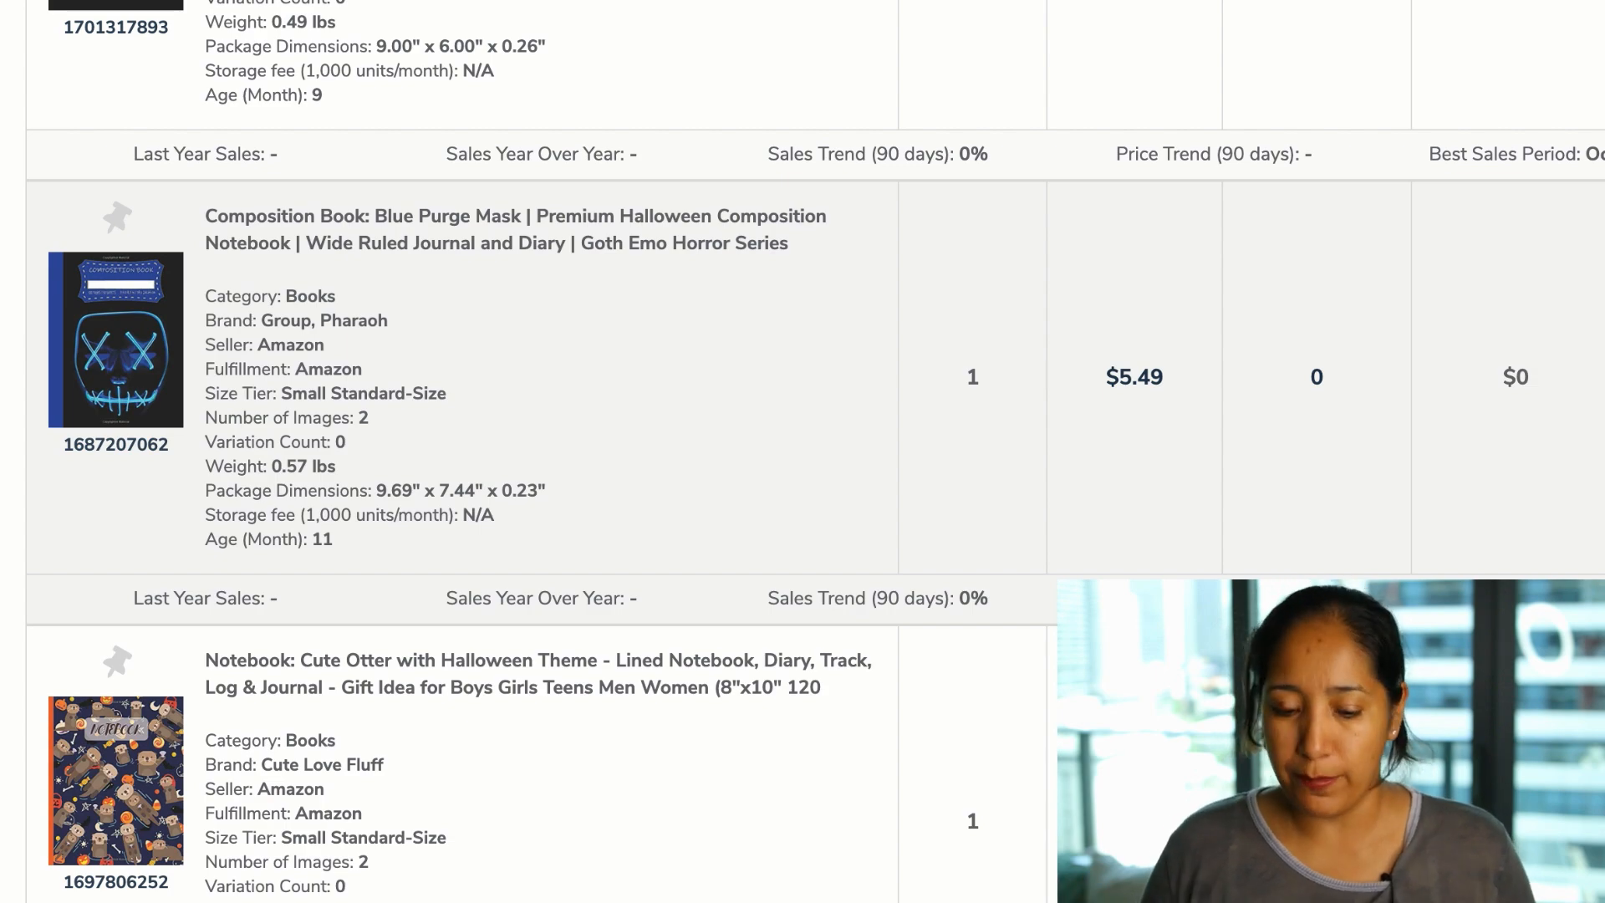
Delete the word "diary" from the title keyword filter, keeping "halloween"
scroll(802, 452, "up", 20)
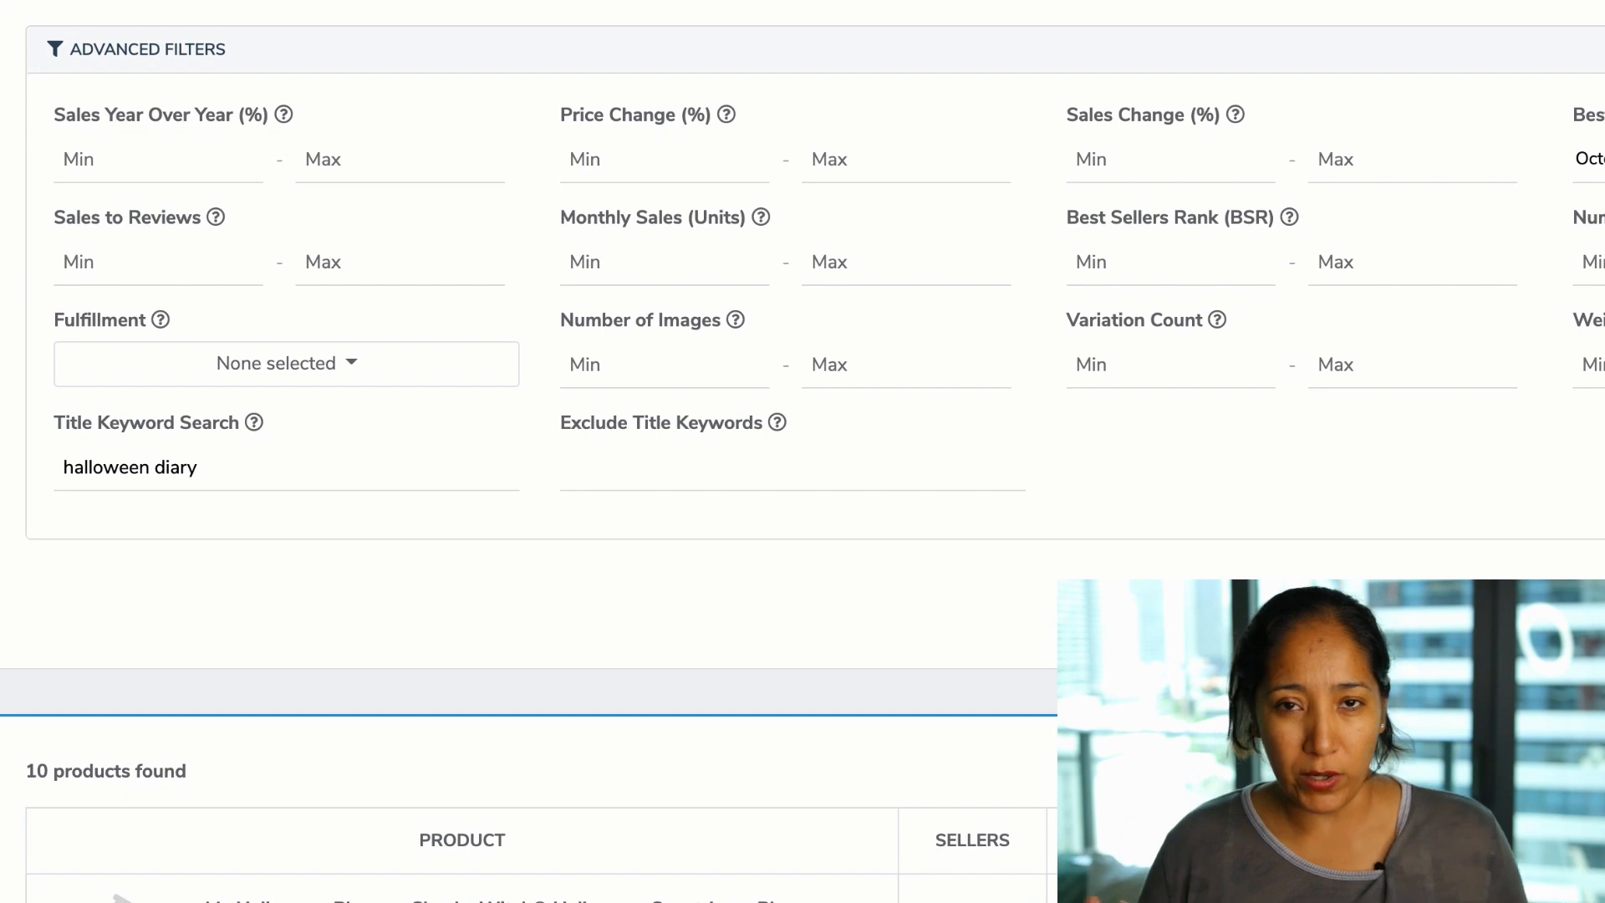
left_click(814, 473)
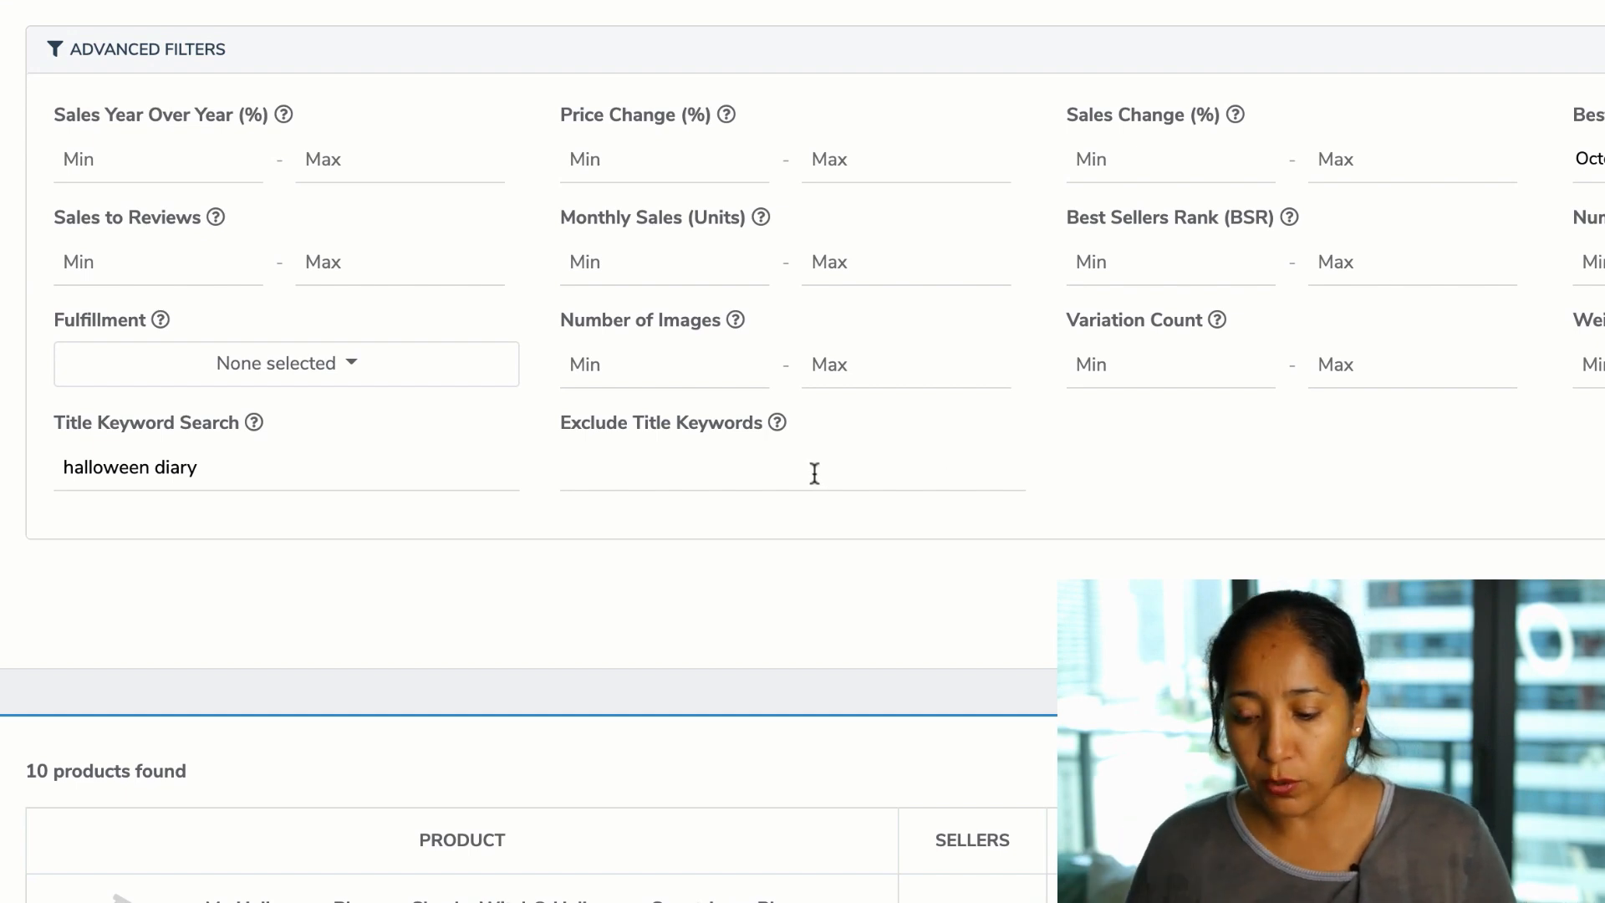
left_click(247, 465)
key("BackSpace")
key("BackSpace")
key("BackSpace")
key("BackSpace")
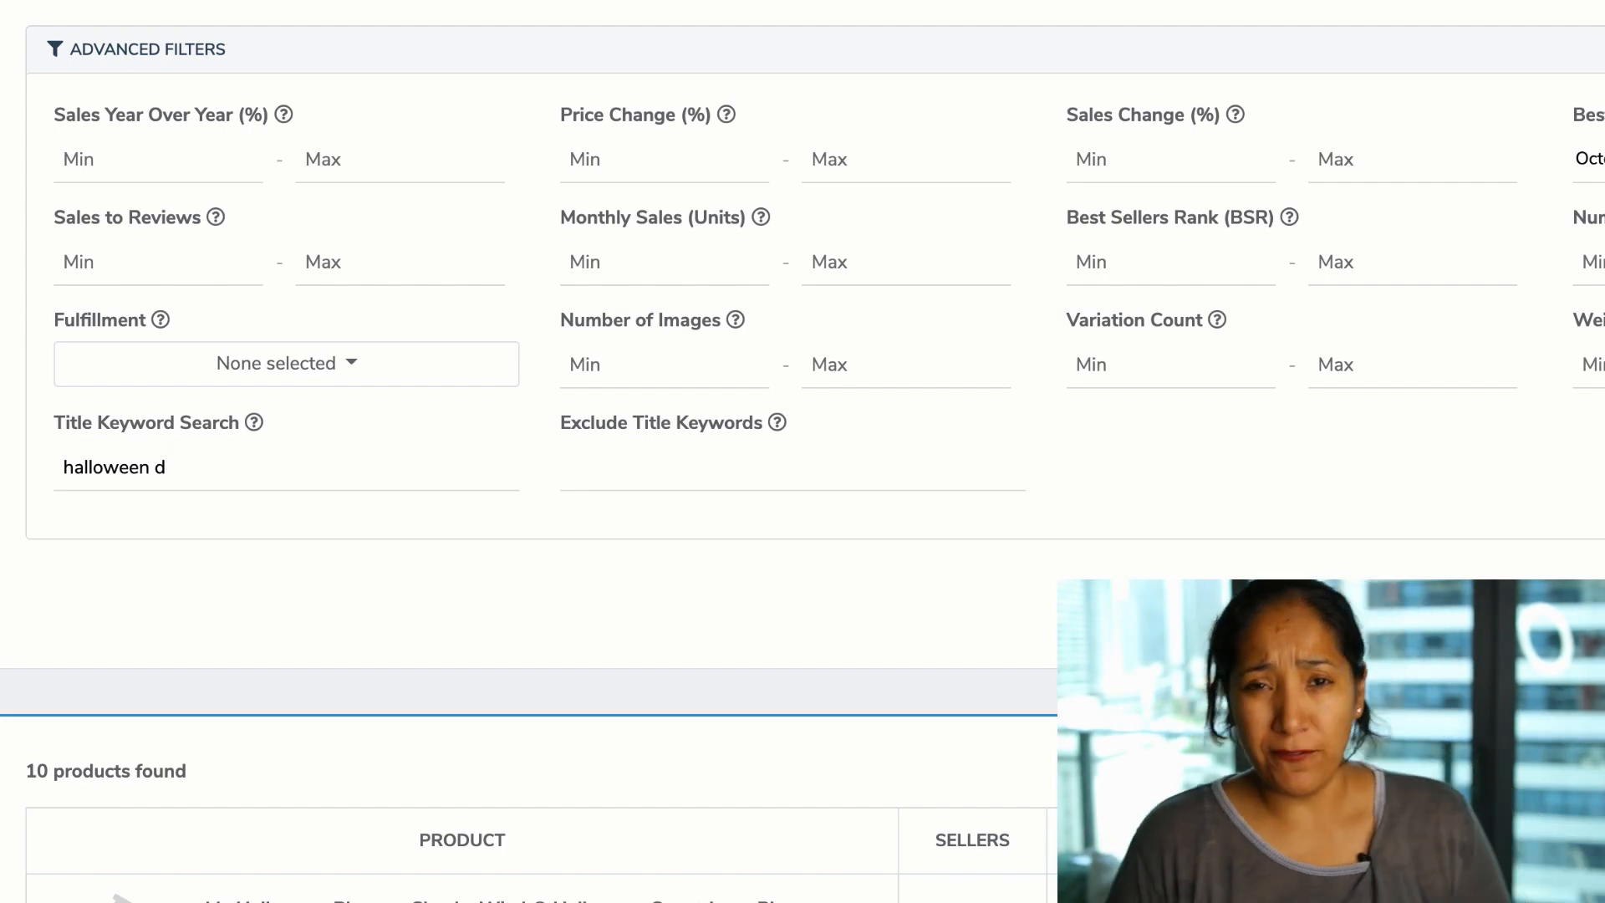